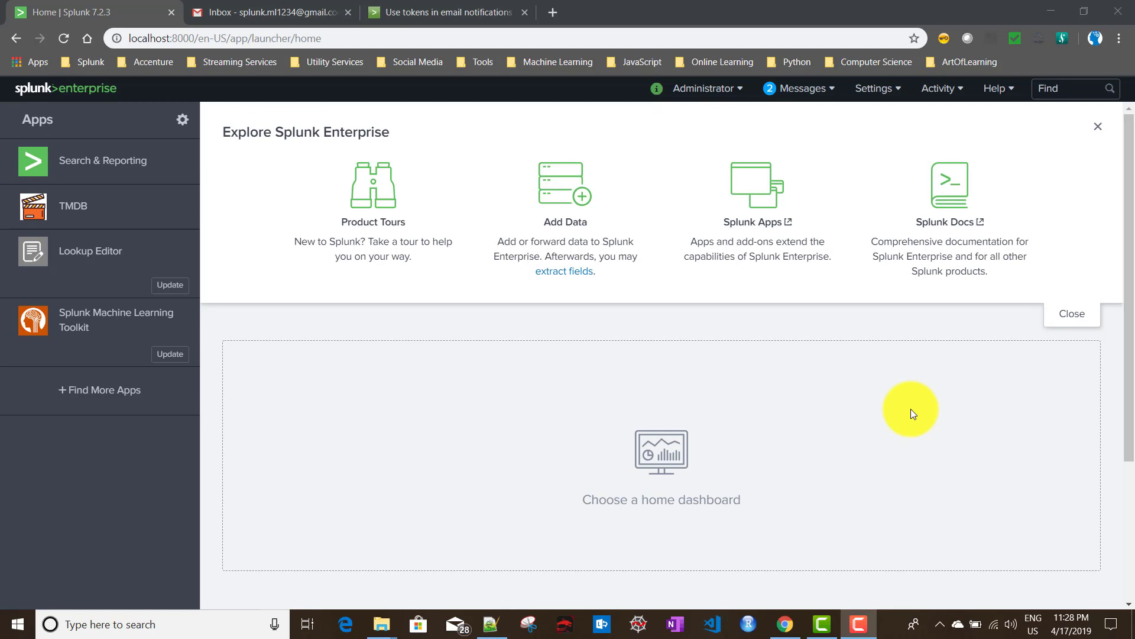
Open the Settings menu from the Splunk home page's top bar.
{"action": "left_click", "coordinate": [877, 90]}
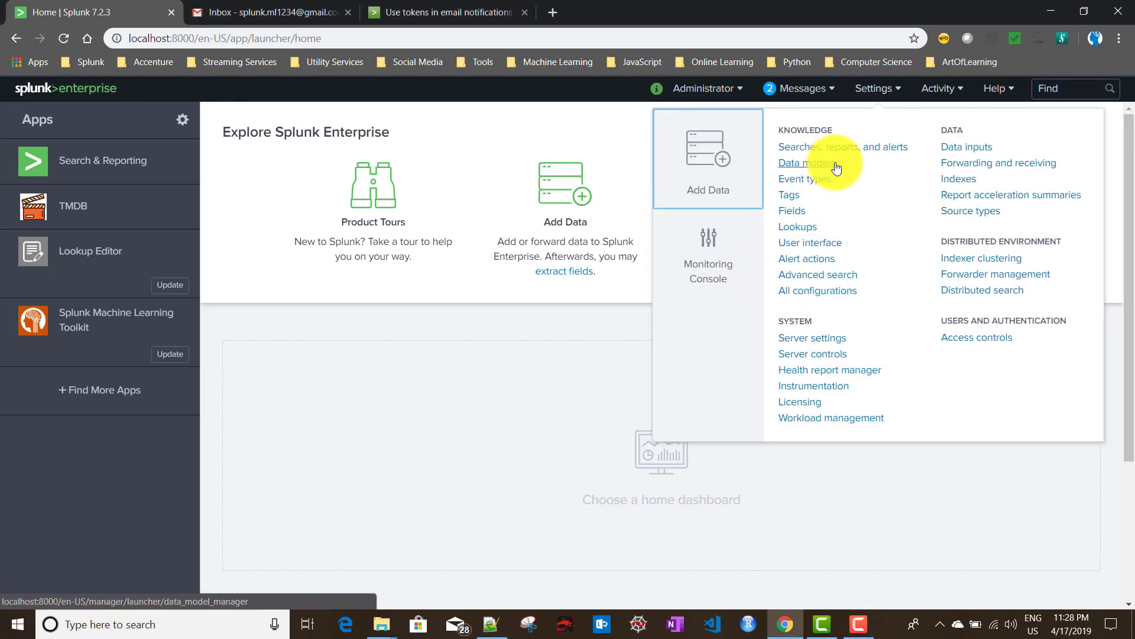
Filter Searches, reports, and alerts to the TMDB app and enable Error Generating Alert 1.
{"action": "left_click", "coordinate": [861, 158]}
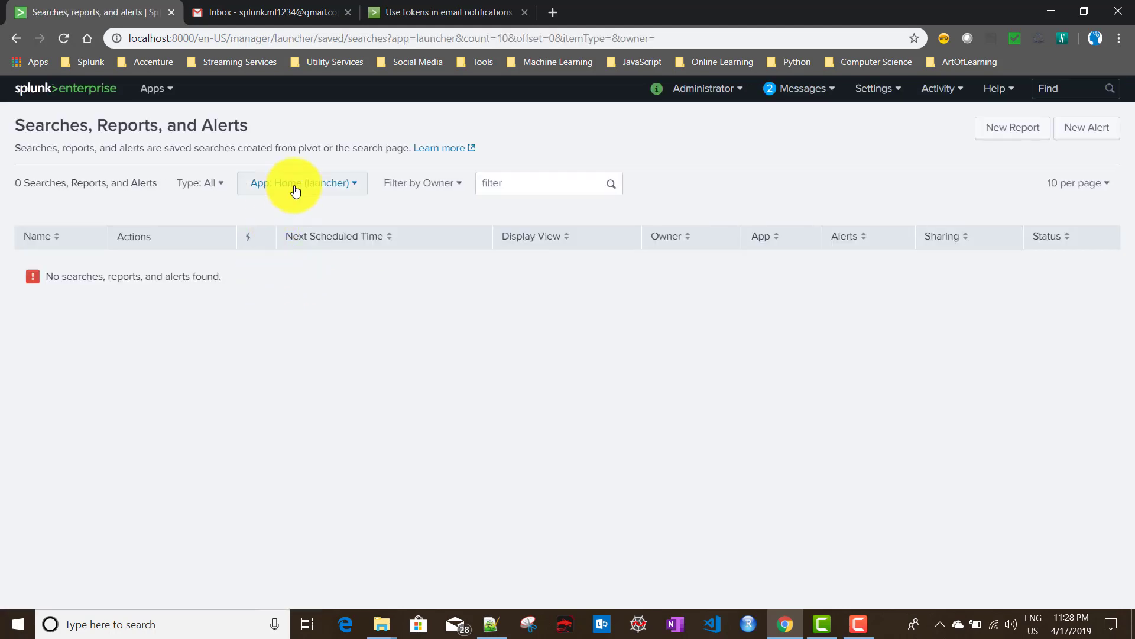
{"action": "left_click", "coordinate": [292, 183]}
{"action": "scroll", "coordinate": [226, 338], "scroll_direction": "down", "scroll_amount": 3}
{"action": "left_click", "coordinate": [216, 367]}
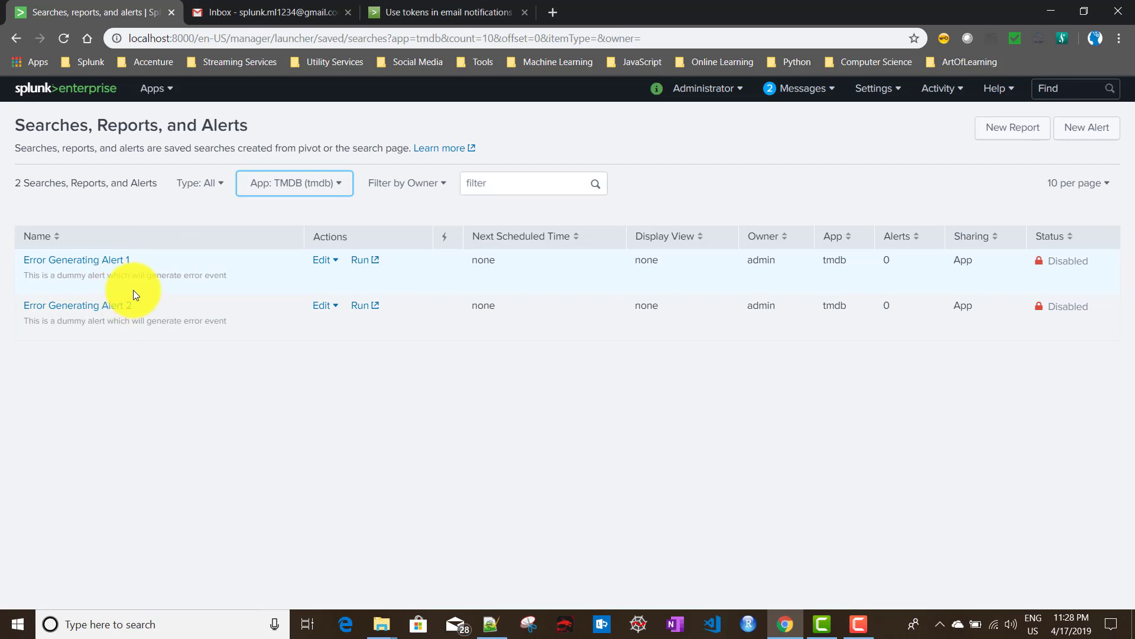
{"action": "left_click", "coordinate": [334, 263]}
{"action": "left_click", "coordinate": [311, 326]}
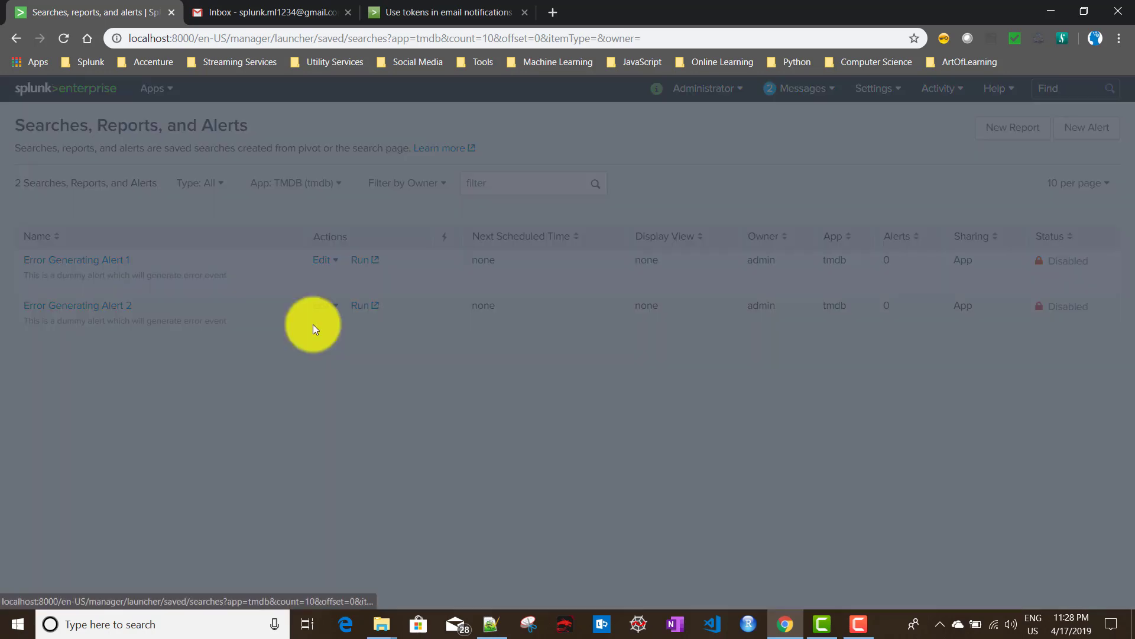
{"action": "left_click", "coordinate": [741, 233]}
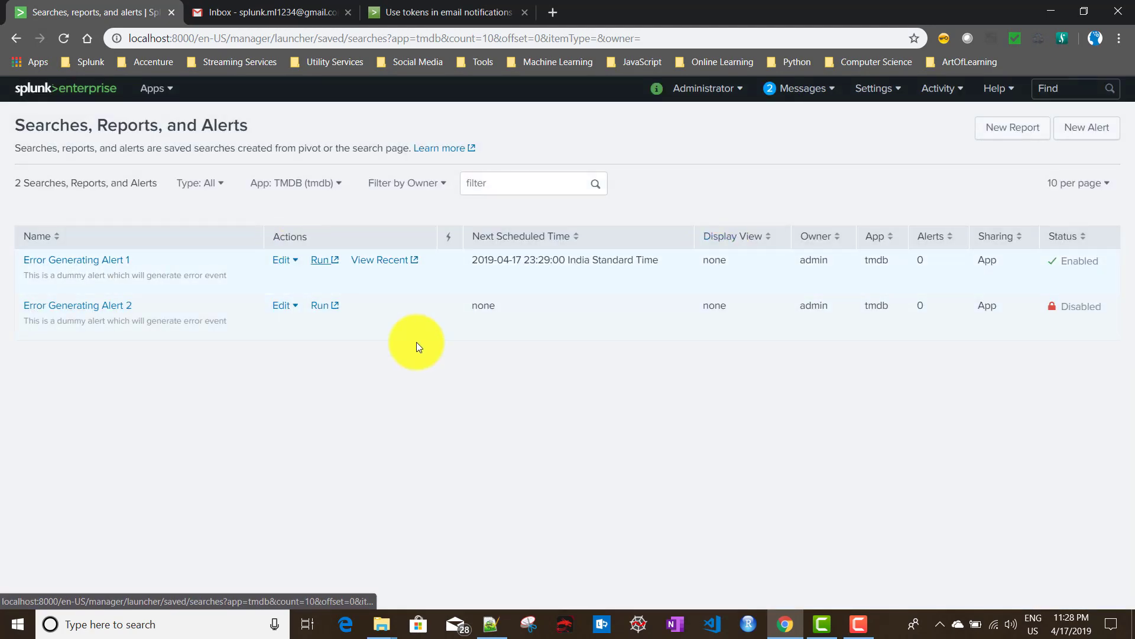
Switch the app filter to Search & Reporting to list its saved alerts.
{"action": "left_click", "coordinate": [296, 183]}
{"action": "scroll", "coordinate": [246, 349], "scroll_direction": "up", "scroll_amount": 3}
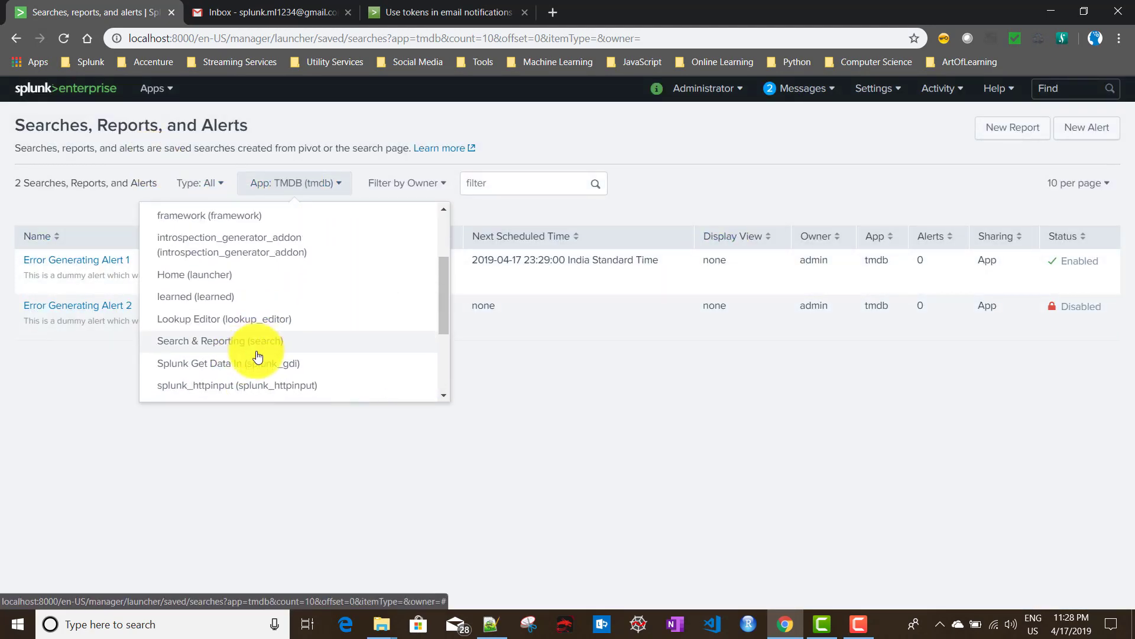
{"action": "scroll", "coordinate": [261, 296], "scroll_direction": "down", "scroll_amount": 2}
{"action": "left_click", "coordinate": [247, 264]}
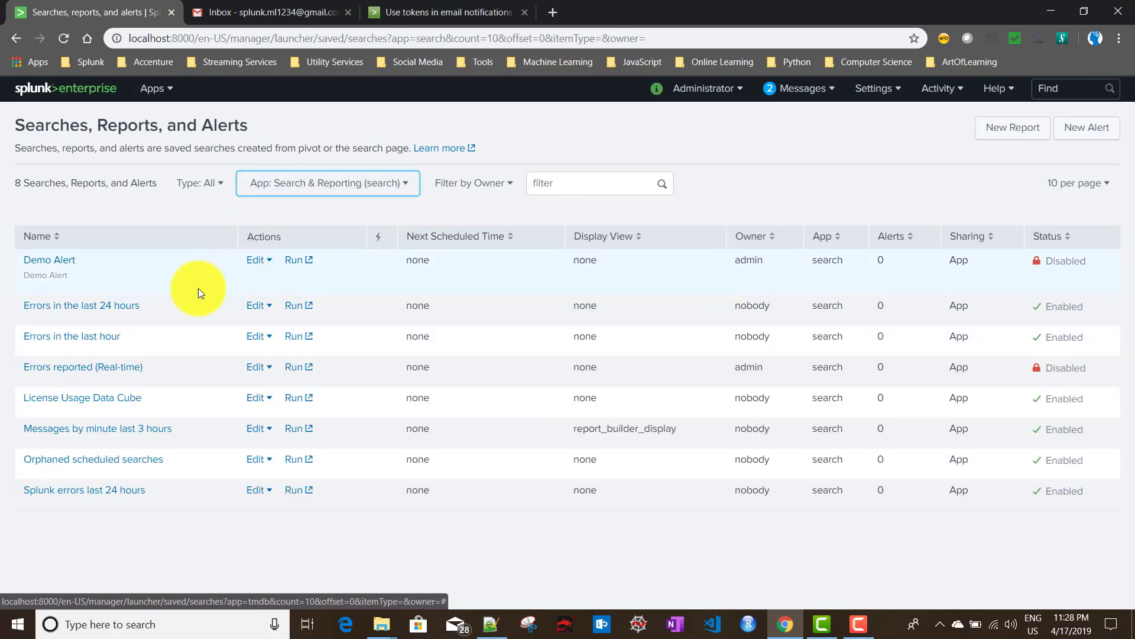
Open Demo Alert and highlight index=_internal, the splunkd.log source, mail_id and the cron schedule.
{"action": "left_click", "coordinate": [46, 263]}
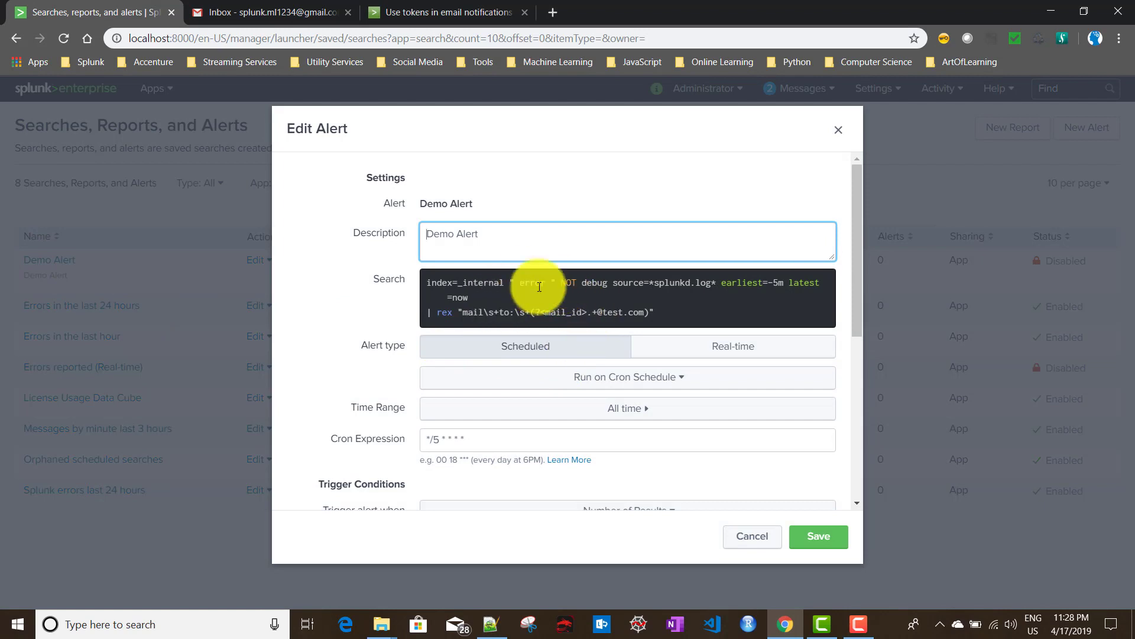
{"action": "left_click_drag", "start_coordinate": [506, 282], "coordinate": [422, 282]}
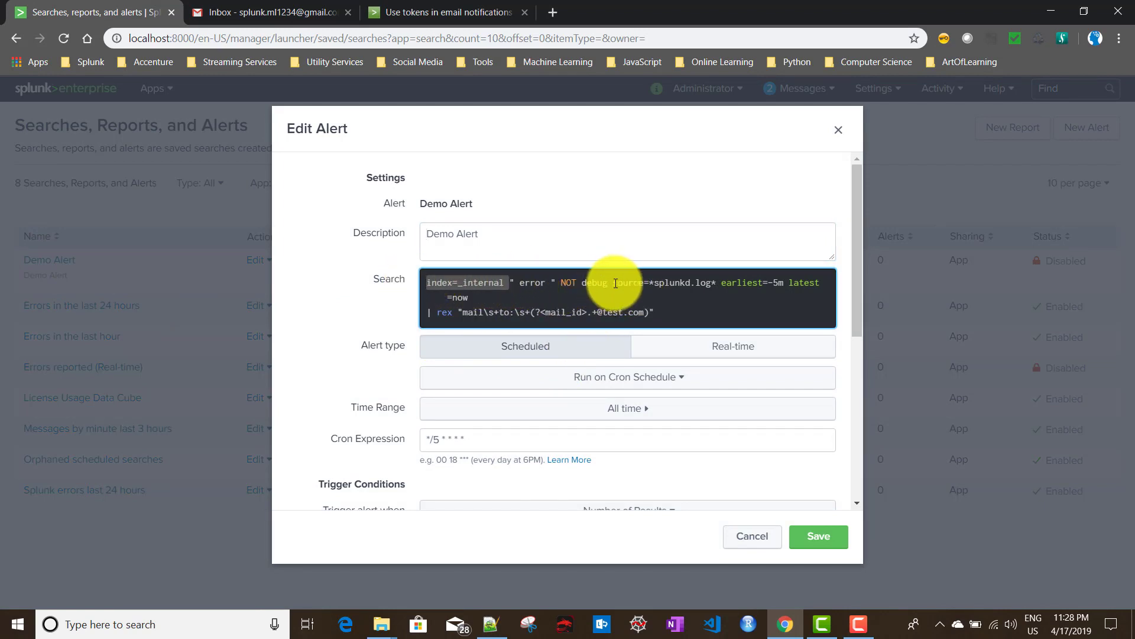
{"action": "left_click_drag", "start_coordinate": [645, 283], "coordinate": [718, 285]}
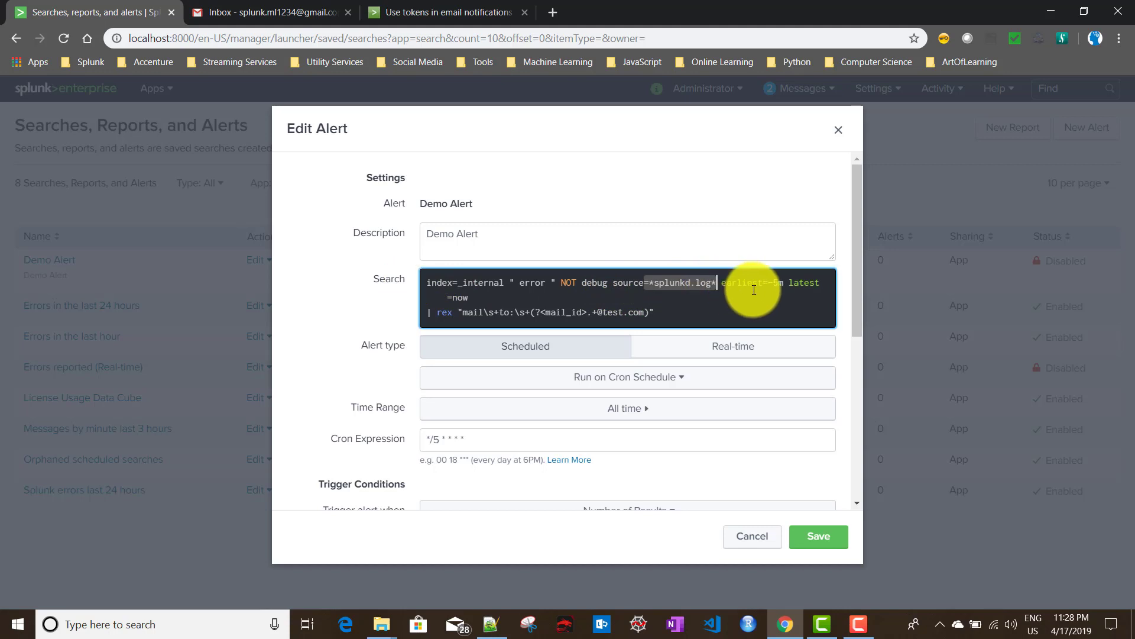
{"action": "left_click_drag", "start_coordinate": [469, 302], "coordinate": [414, 286]}
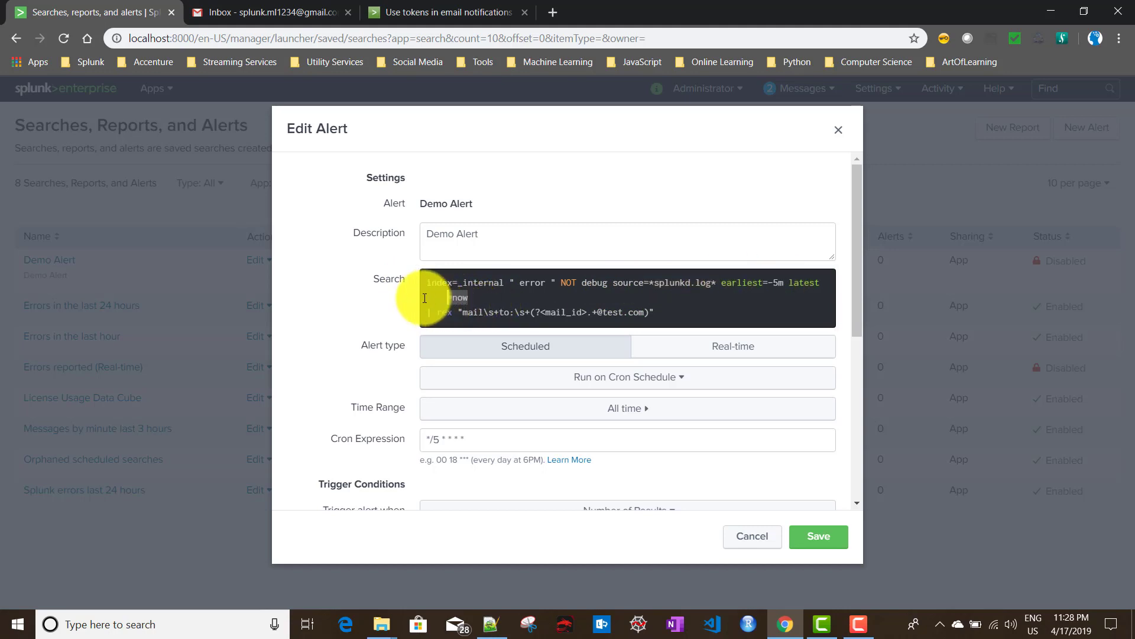
{"action": "scroll", "coordinate": [540, 304], "scroll_direction": "down", "scroll_amount": 1}
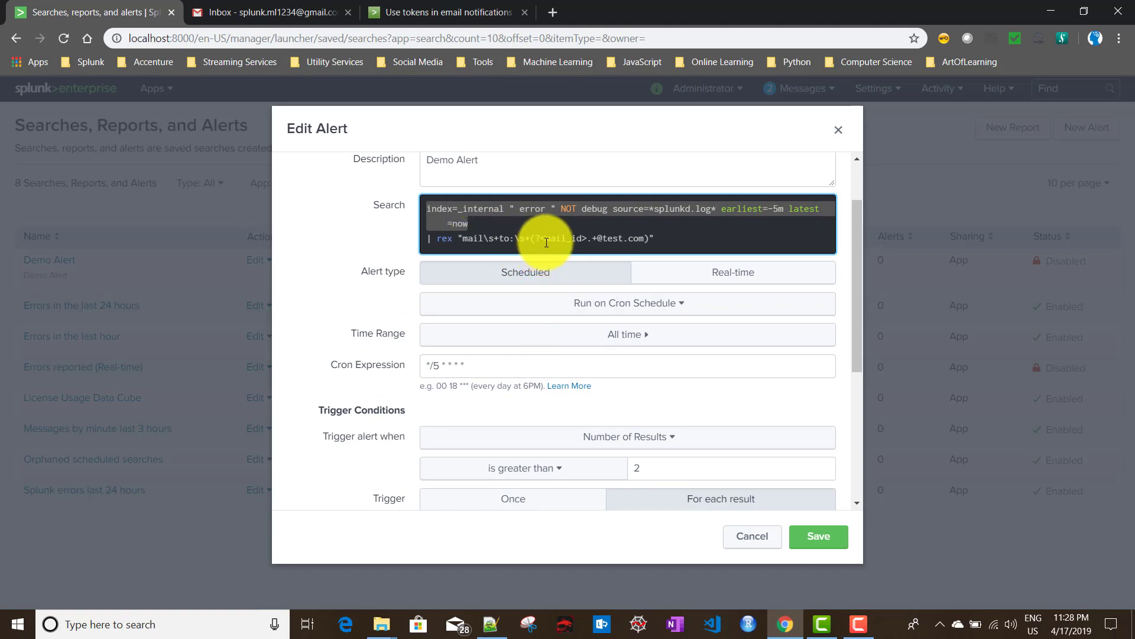
{"action": "left_click_drag", "start_coordinate": [544, 239], "coordinate": [582, 243]}
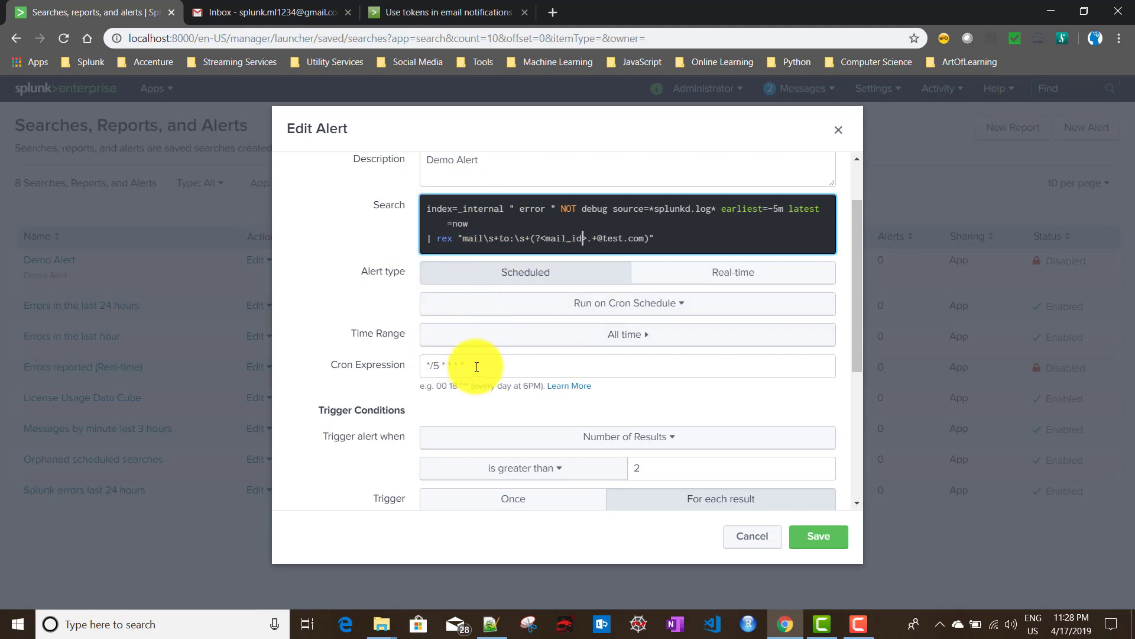
{"action": "left_click_drag", "start_coordinate": [476, 365], "coordinate": [422, 366]}
Show Demo Alert's Trigger Actions list, dismiss it, and cancel the editor without saving.
{"action": "scroll", "coordinate": [424, 361], "scroll_direction": "down", "scroll_amount": 3}
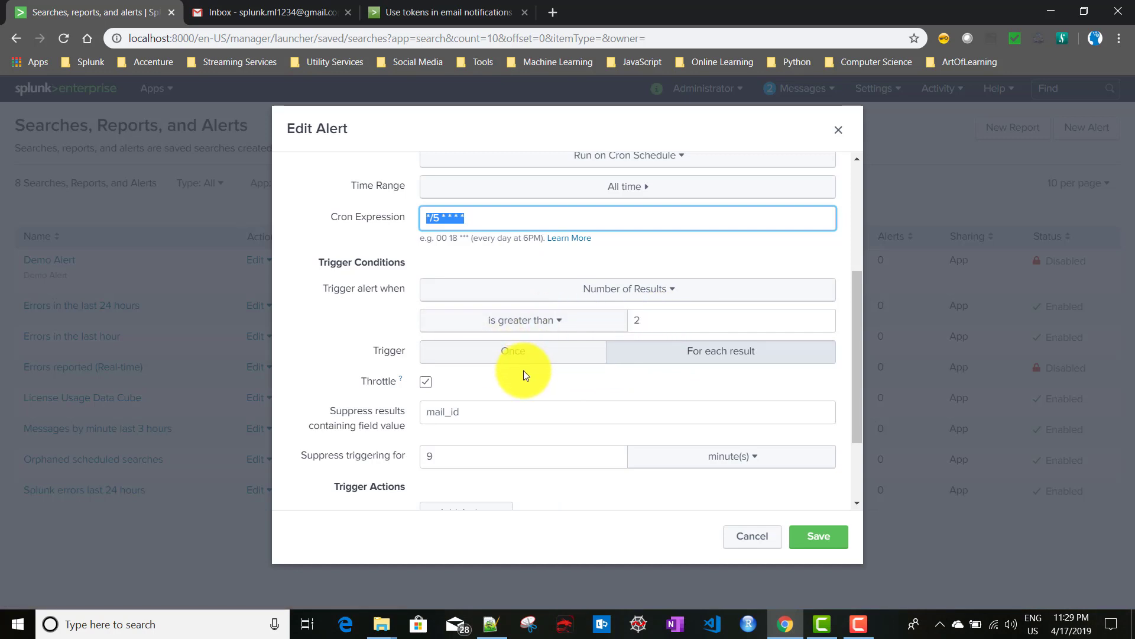
{"action": "scroll", "coordinate": [523, 370], "scroll_direction": "down", "scroll_amount": 2}
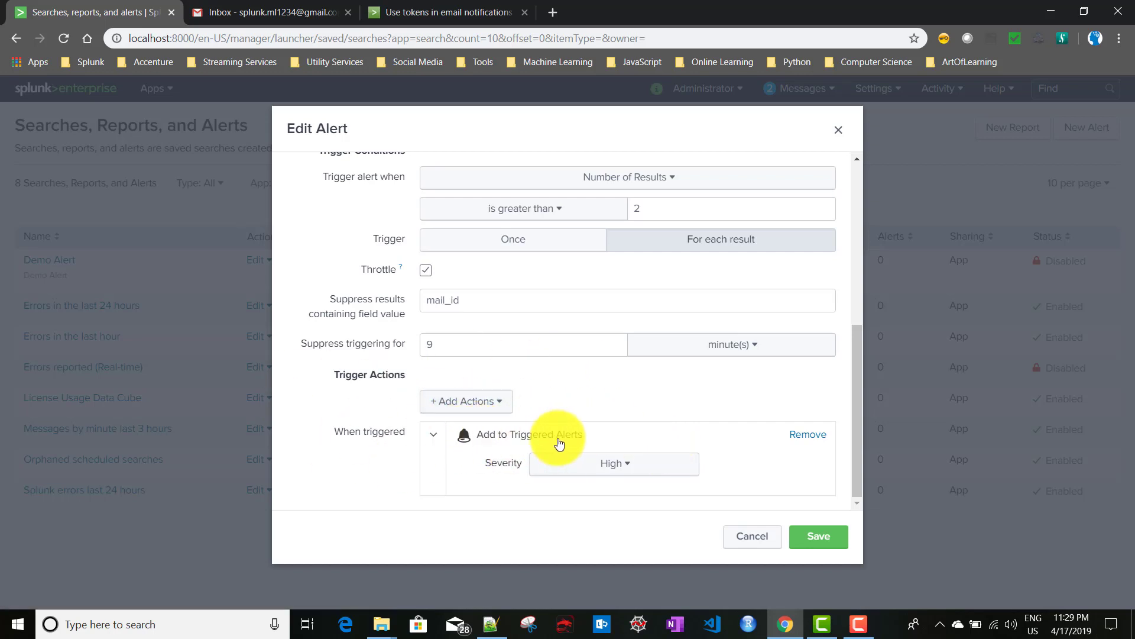
{"action": "left_click", "coordinate": [476, 407]}
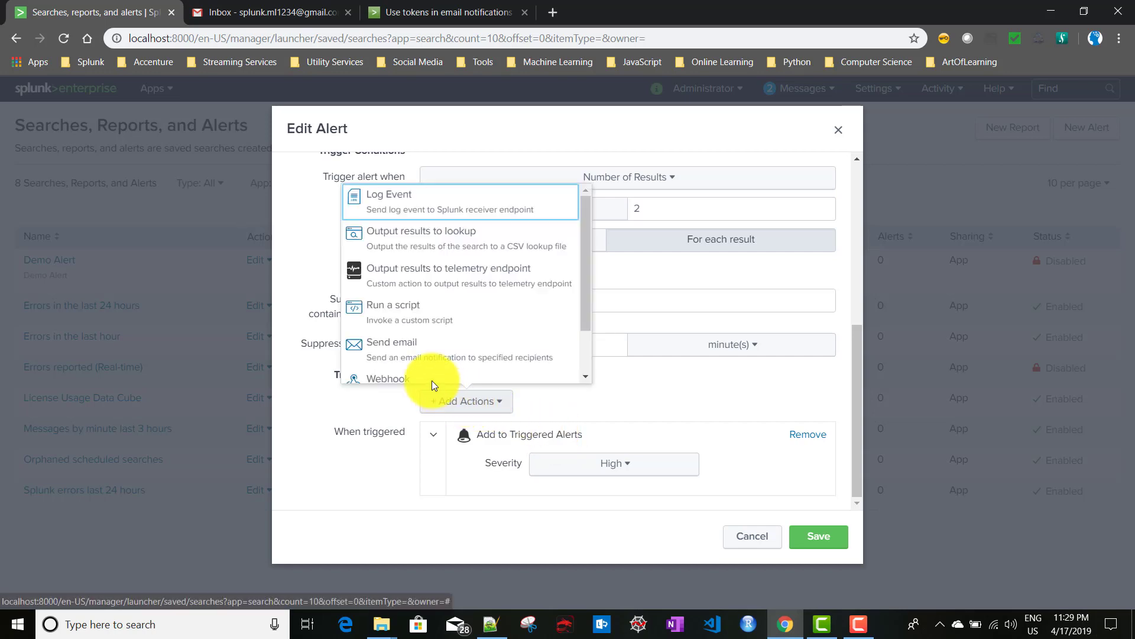
{"action": "left_click", "coordinate": [701, 390]}
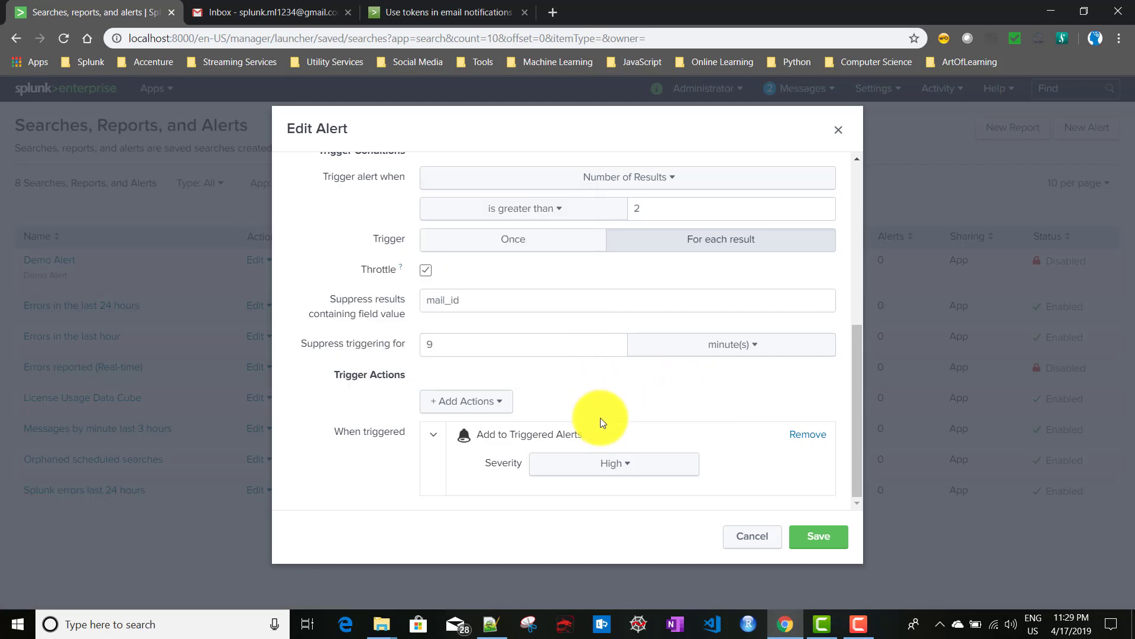
{"action": "left_click", "coordinate": [752, 537]}
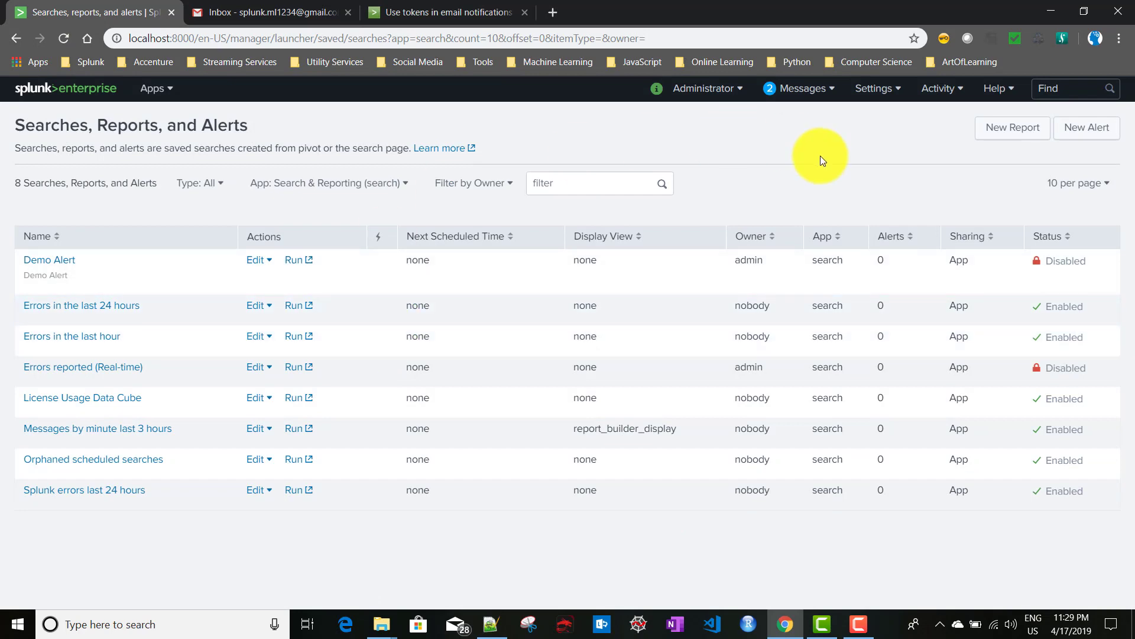
Reopen Demo Alert, view the Add Actions list again, and cancel without changes.
{"action": "left_click", "coordinate": [50, 260]}
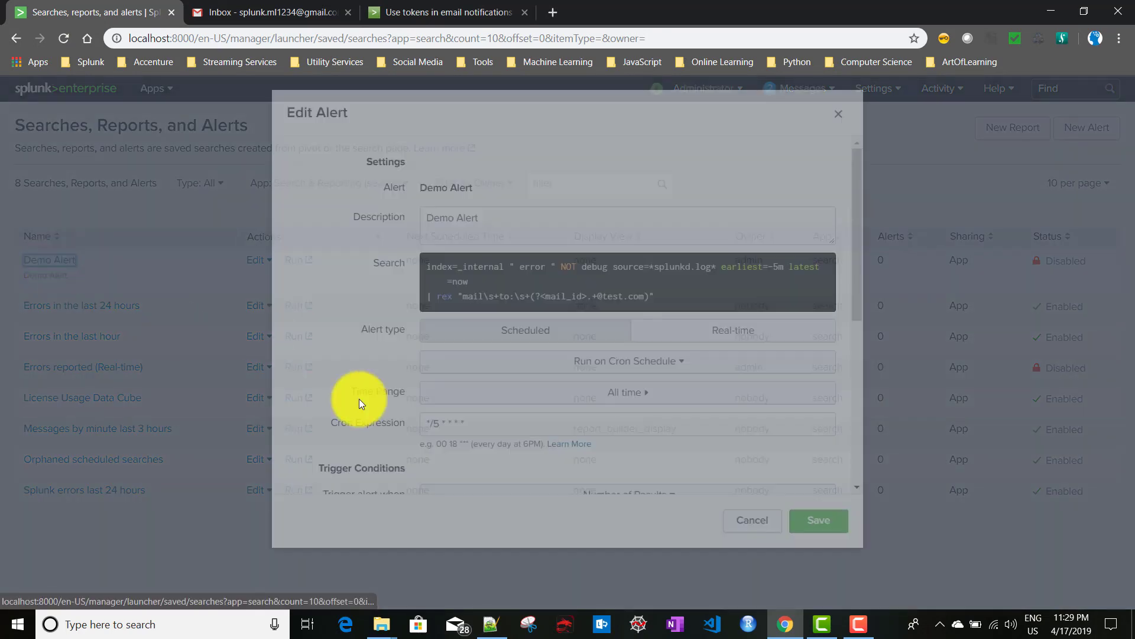
{"action": "scroll", "coordinate": [469, 413], "scroll_direction": "down", "scroll_amount": 6}
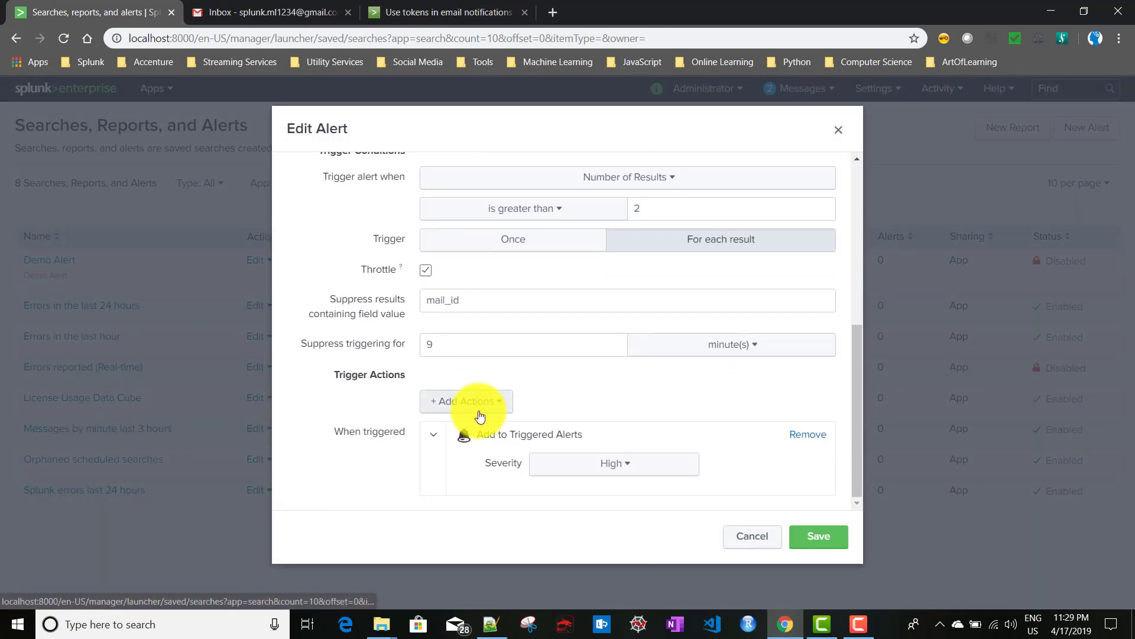
{"action": "left_click", "coordinate": [480, 414]}
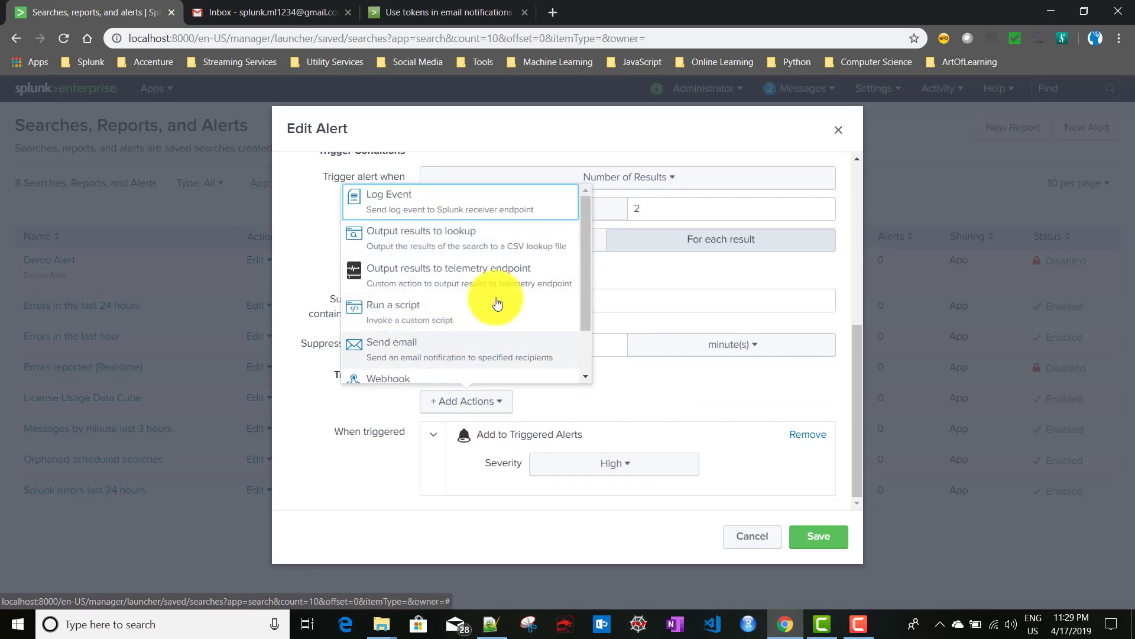
{"action": "left_click", "coordinate": [751, 535]}
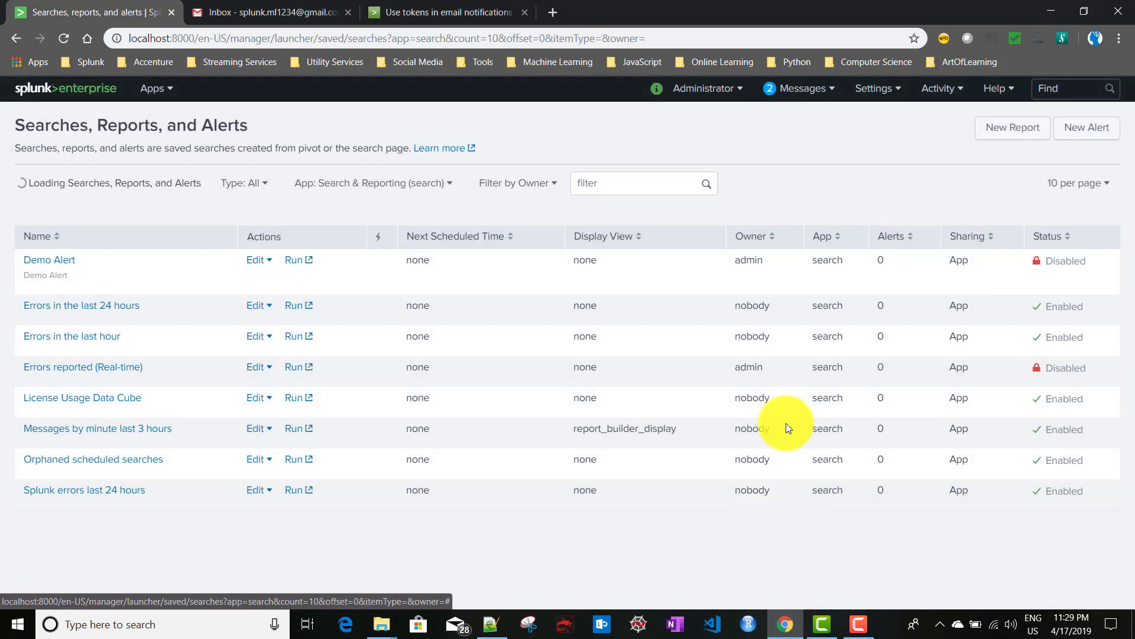
Visit the Alert Actions page from Settings, then go to Access controls.
{"action": "left_click", "coordinate": [883, 95]}
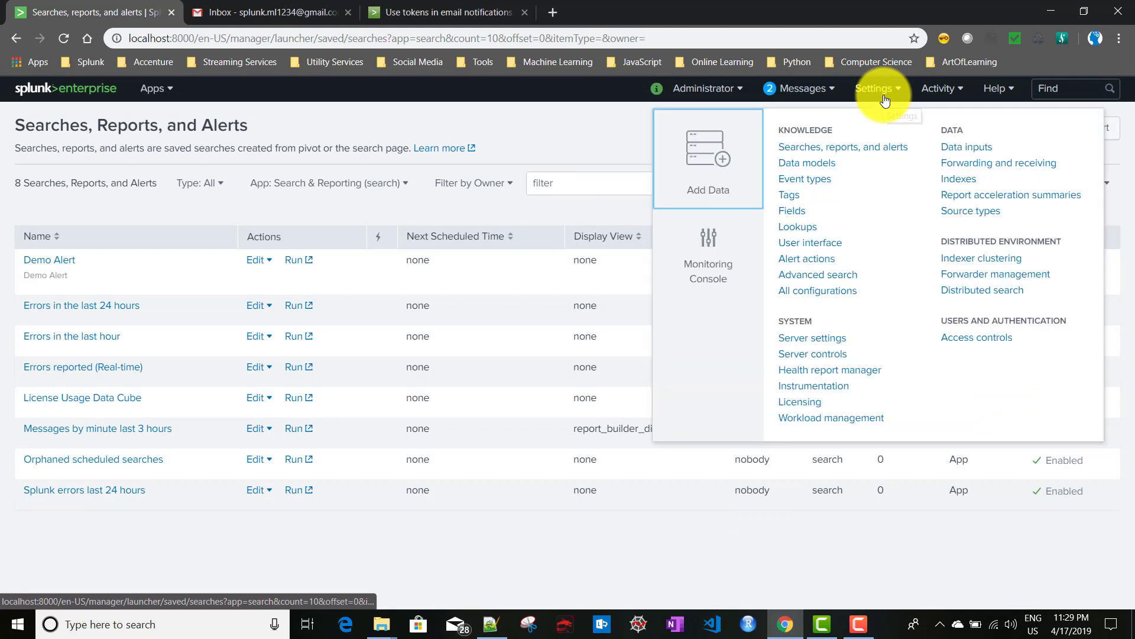
{"action": "left_click", "coordinate": [802, 267]}
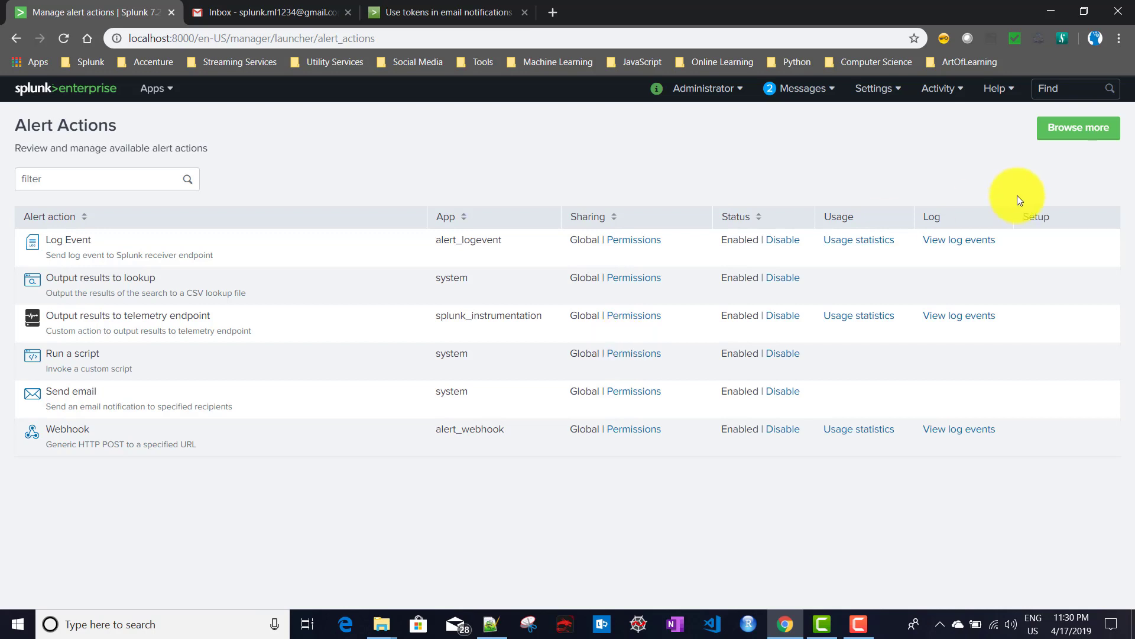
{"action": "left_click", "coordinate": [864, 88]}
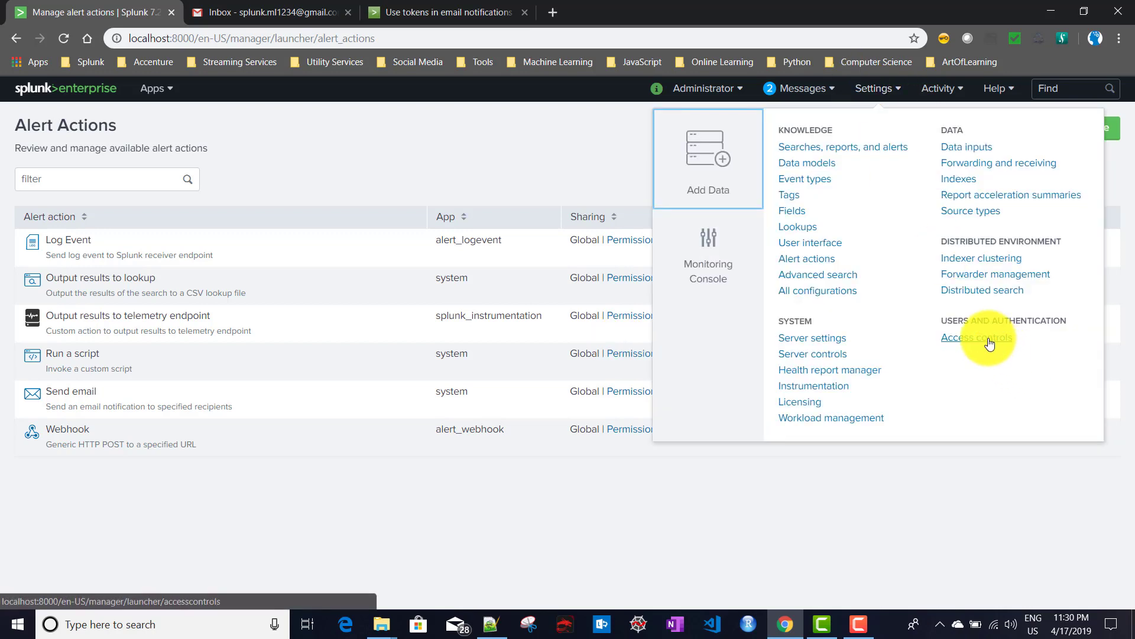
{"action": "left_click", "coordinate": [977, 338]}
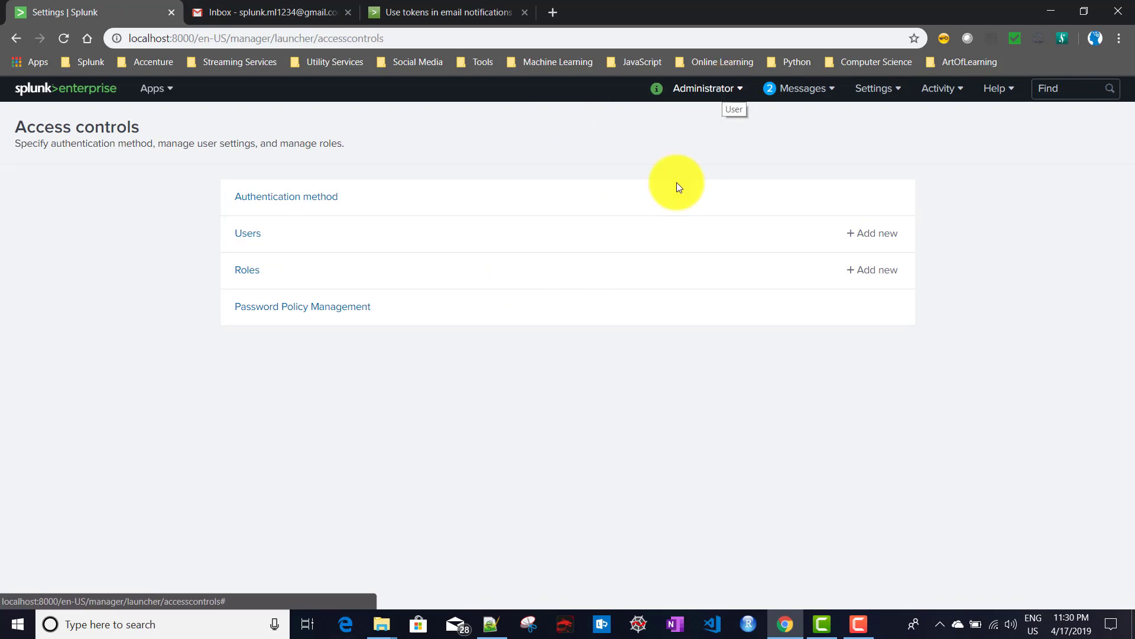
Open the admin role from Roles and scroll through its inheritance and capabilities.
{"action": "left_click", "coordinate": [243, 275]}
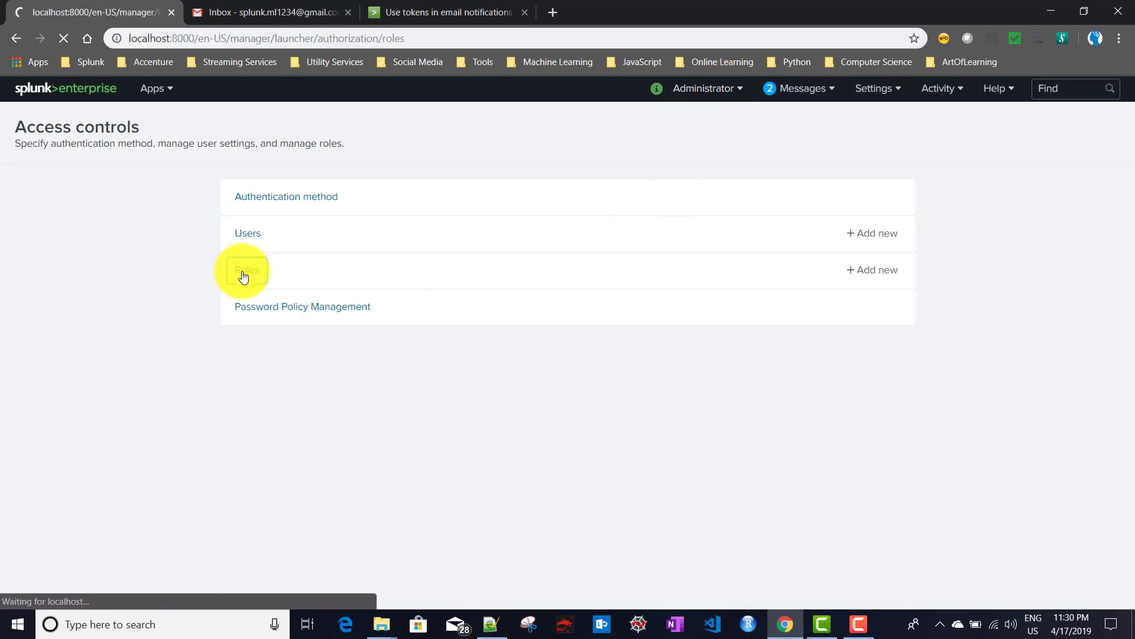
{"action": "left_click", "coordinate": [45, 257]}
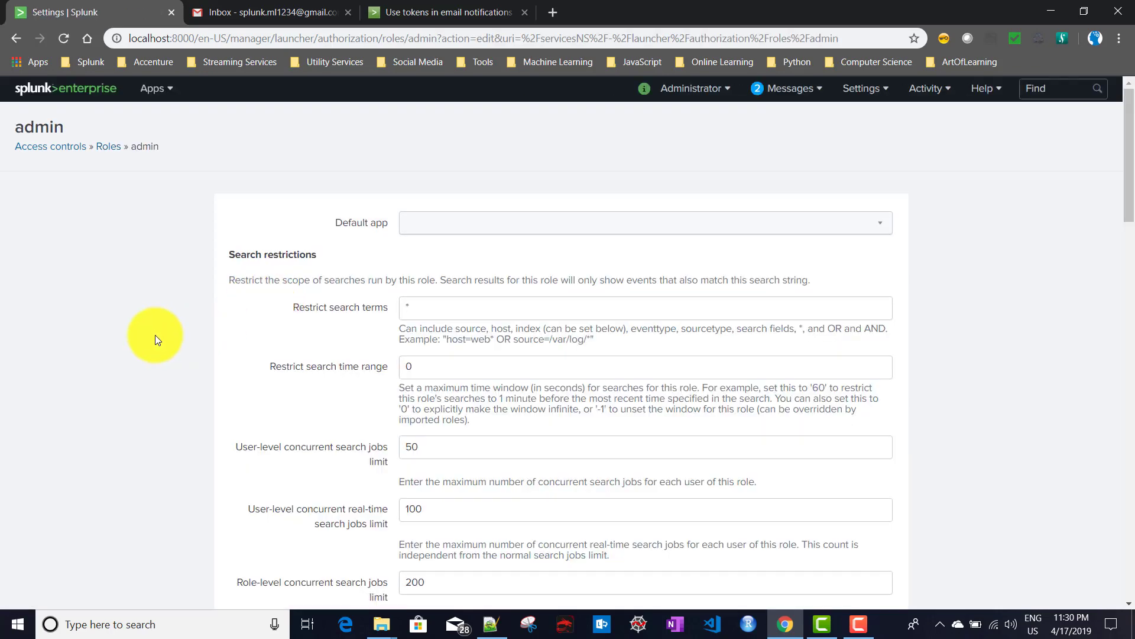
{"action": "scroll", "coordinate": [206, 312], "scroll_direction": "down", "scroll_amount": 10}
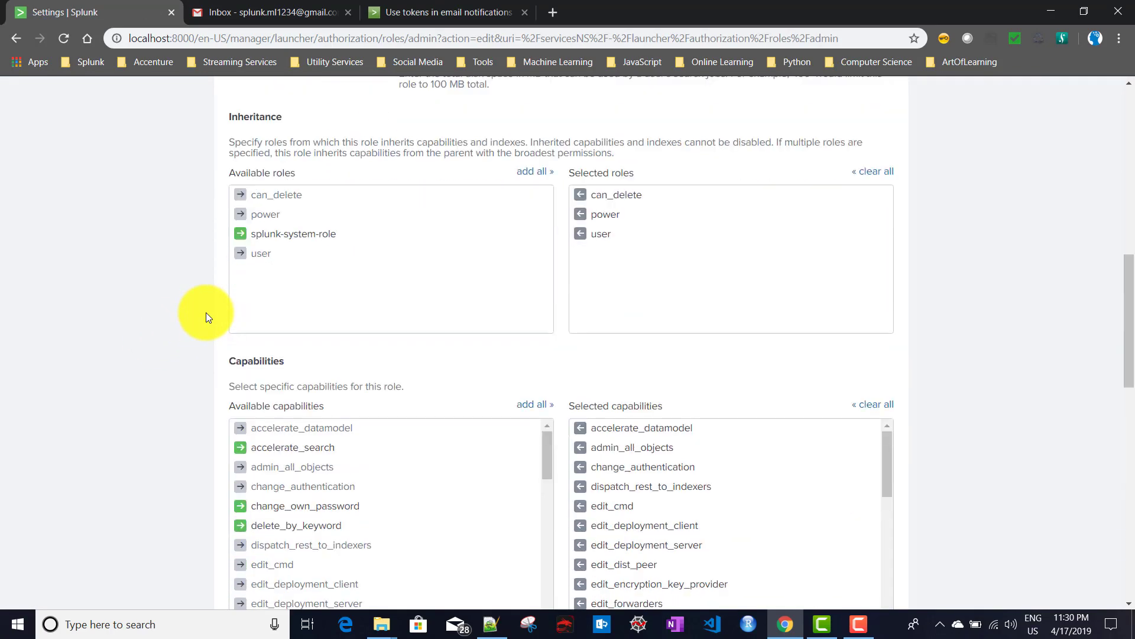
{"action": "scroll", "coordinate": [205, 312], "scroll_direction": "down", "scroll_amount": 4}
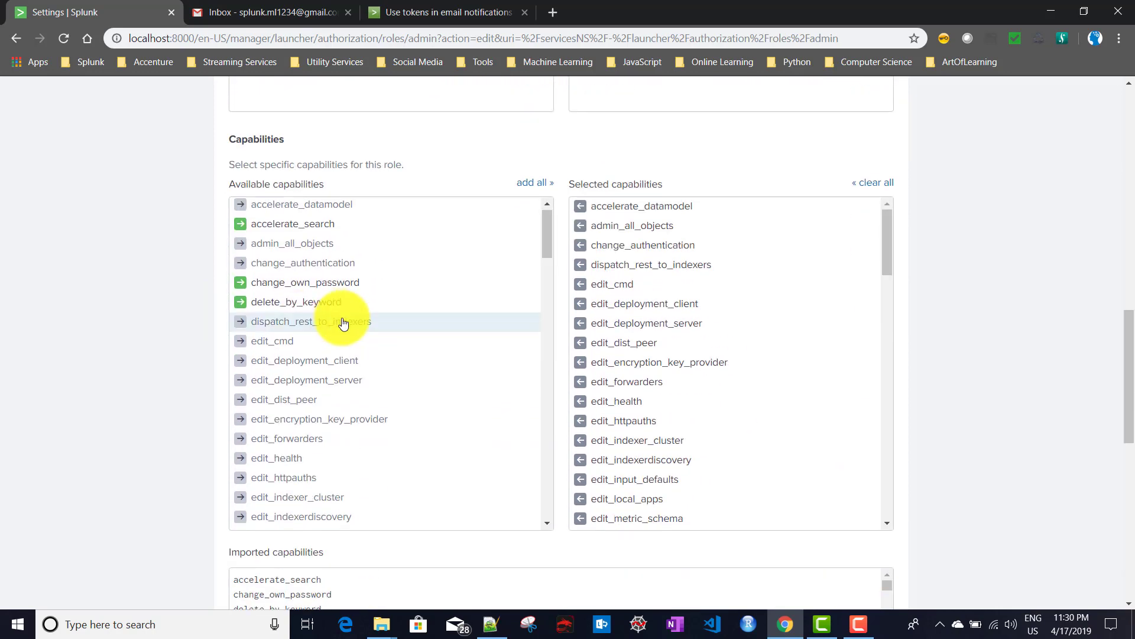
{"action": "scroll", "coordinate": [343, 321], "scroll_direction": "down", "scroll_amount": 5}
{"action": "scroll", "coordinate": [343, 322], "scroll_direction": "down", "scroll_amount": 13}
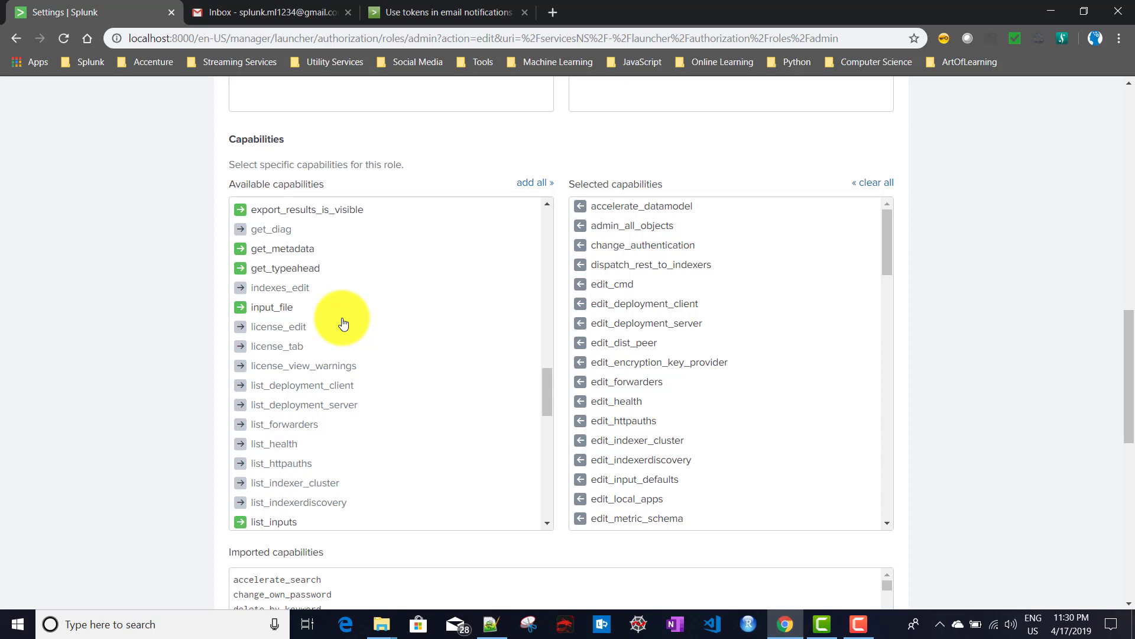
{"action": "scroll", "coordinate": [340, 319], "scroll_direction": "down", "scroll_amount": 2}
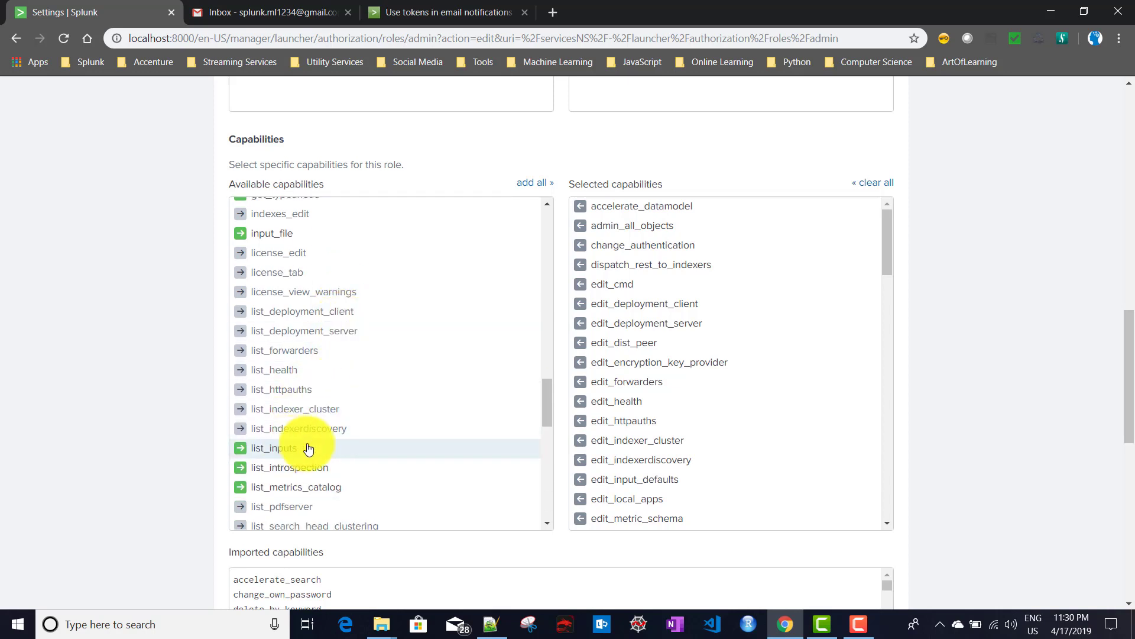
{"action": "scroll", "coordinate": [362, 441], "scroll_direction": "down", "scroll_amount": 2}
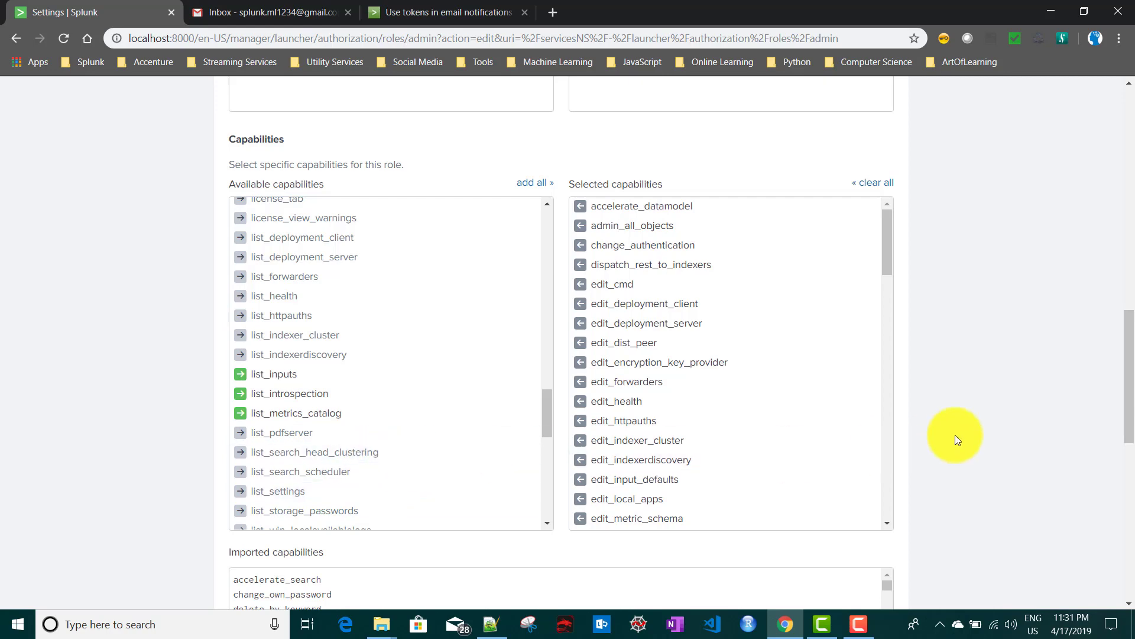
Scroll back through the admin role's lists, then return to the Splunk home page.
{"action": "scroll", "coordinate": [955, 434], "scroll_direction": "up", "scroll_amount": 6}
{"action": "scroll", "coordinate": [957, 439], "scroll_direction": "up", "scroll_amount": 1}
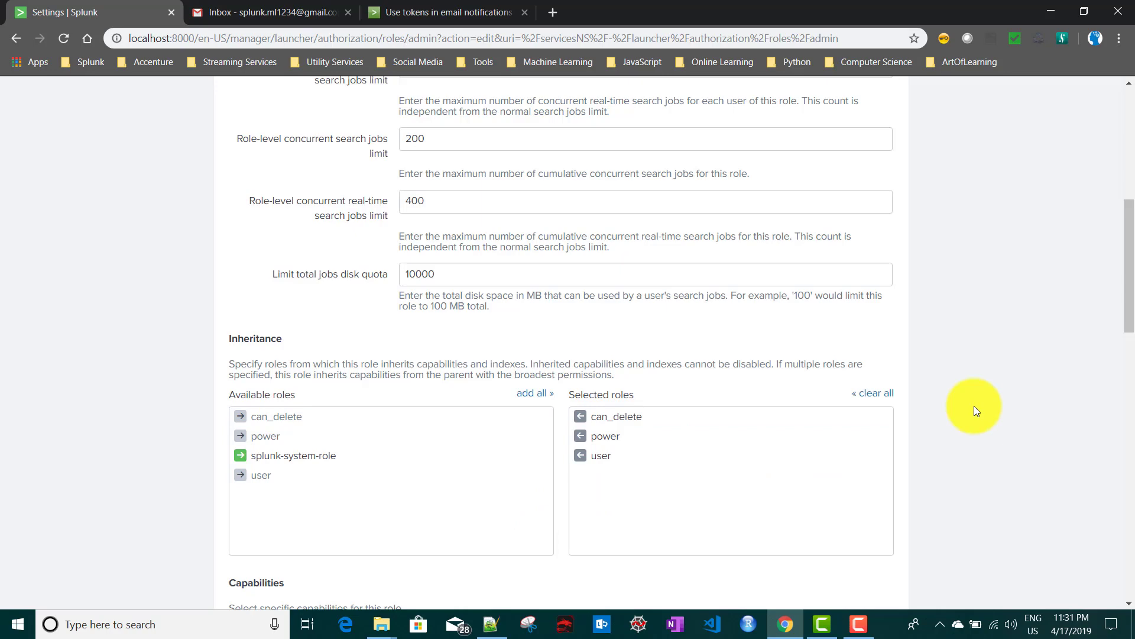
{"action": "scroll", "coordinate": [977, 408], "scroll_direction": "down", "scroll_amount": 6}
{"action": "scroll", "coordinate": [979, 408], "scroll_direction": "up", "scroll_amount": 10}
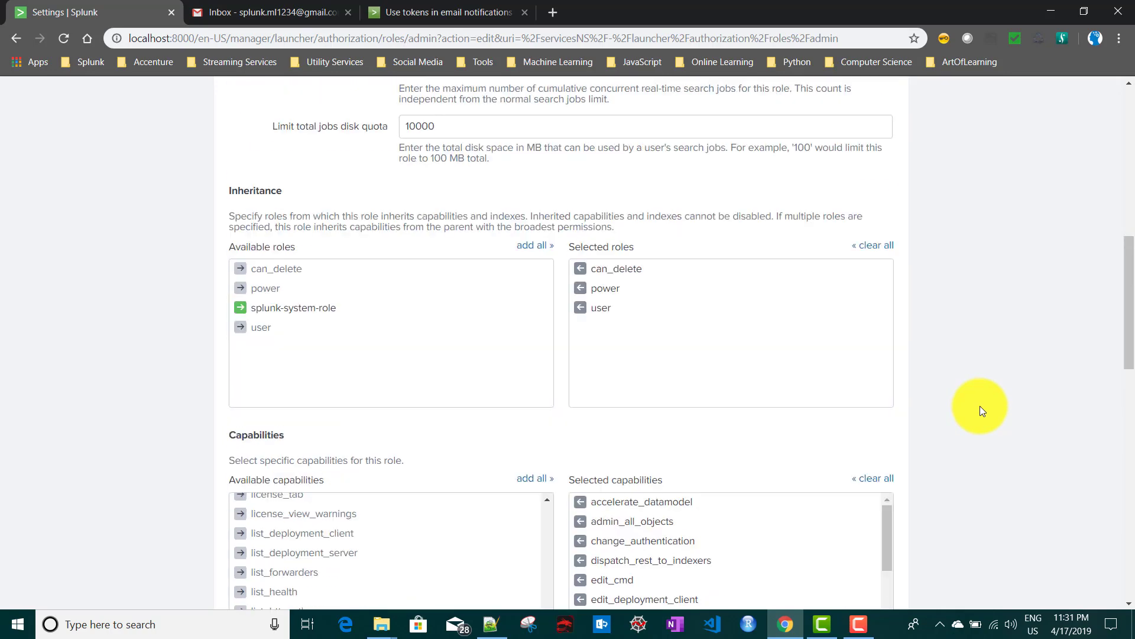
{"action": "scroll", "coordinate": [980, 406], "scroll_direction": "up", "scroll_amount": 4}
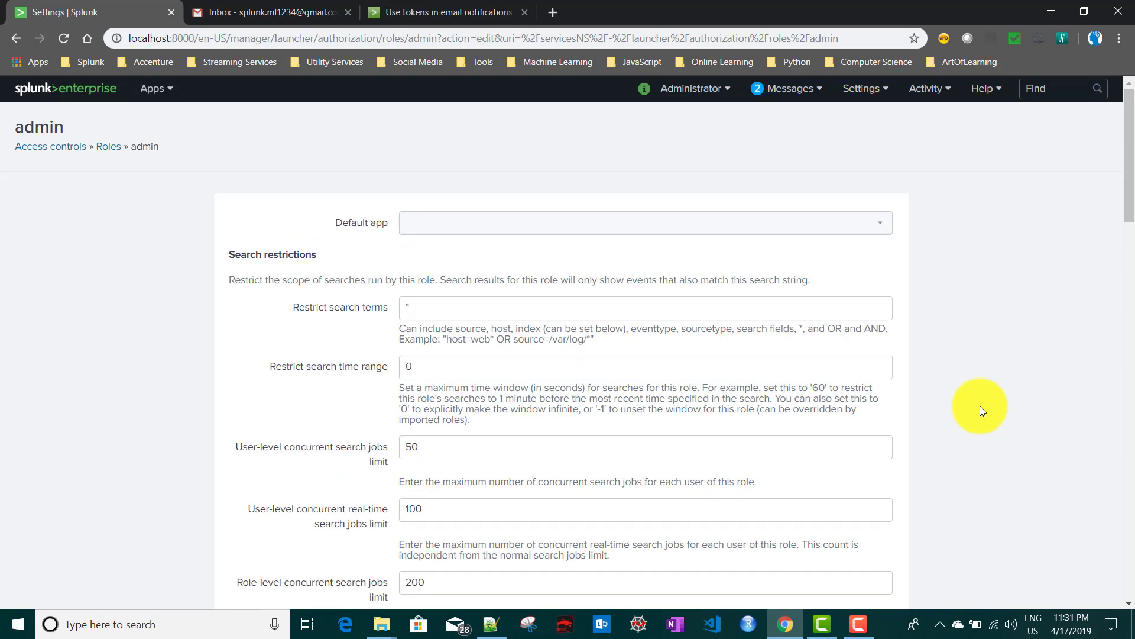
{"action": "scroll", "coordinate": [981, 405], "scroll_direction": "down", "scroll_amount": 9}
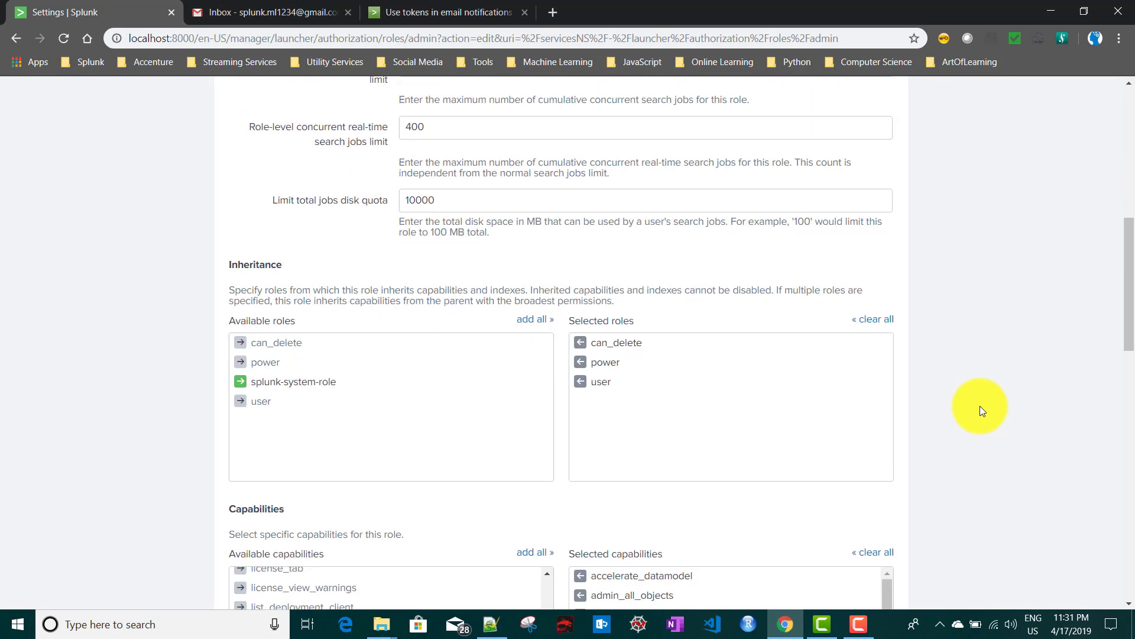
{"action": "scroll", "coordinate": [981, 406], "scroll_direction": "up", "scroll_amount": 9}
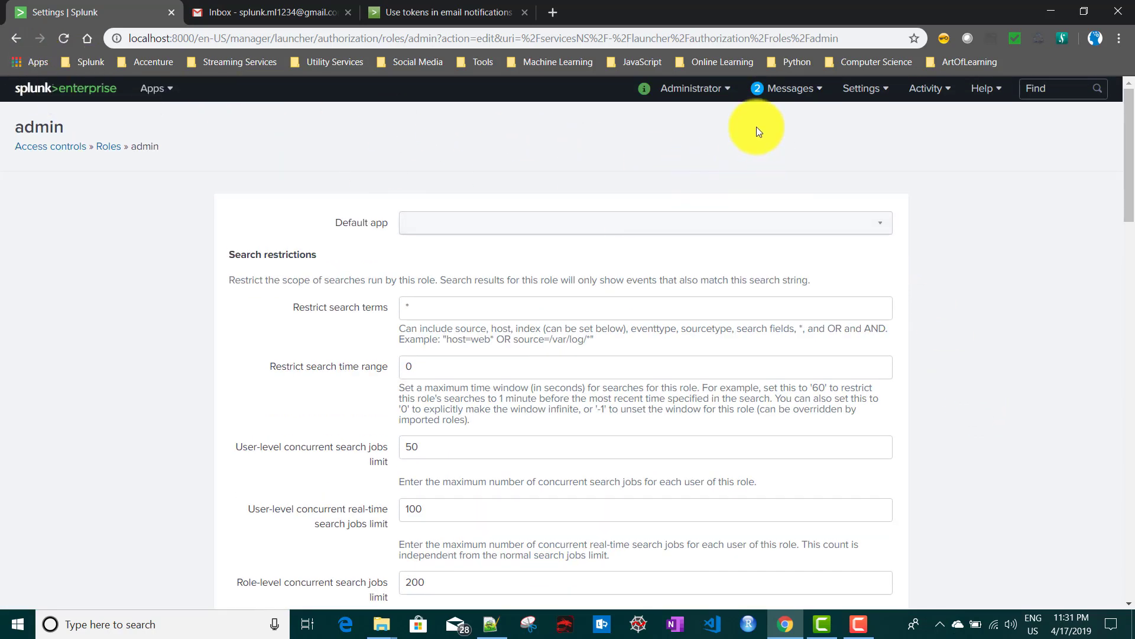
{"action": "left_click", "coordinate": [50, 89]}
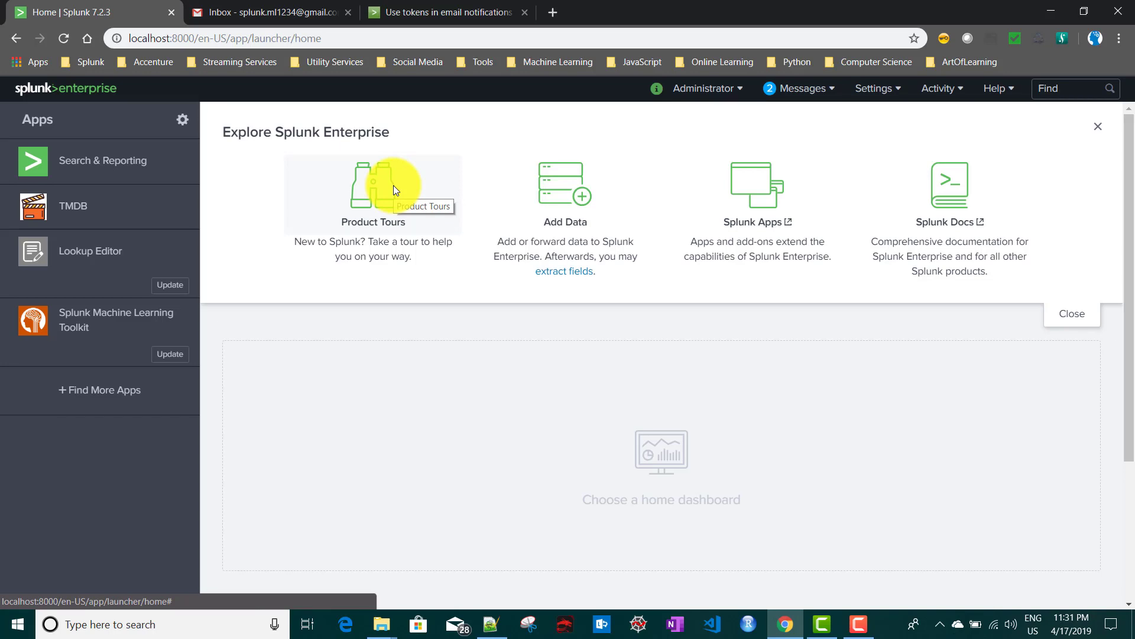
Open Server settings > Email settings, check the Gmail tab, and select the loalhost Mail host.
{"action": "left_click", "coordinate": [880, 95]}
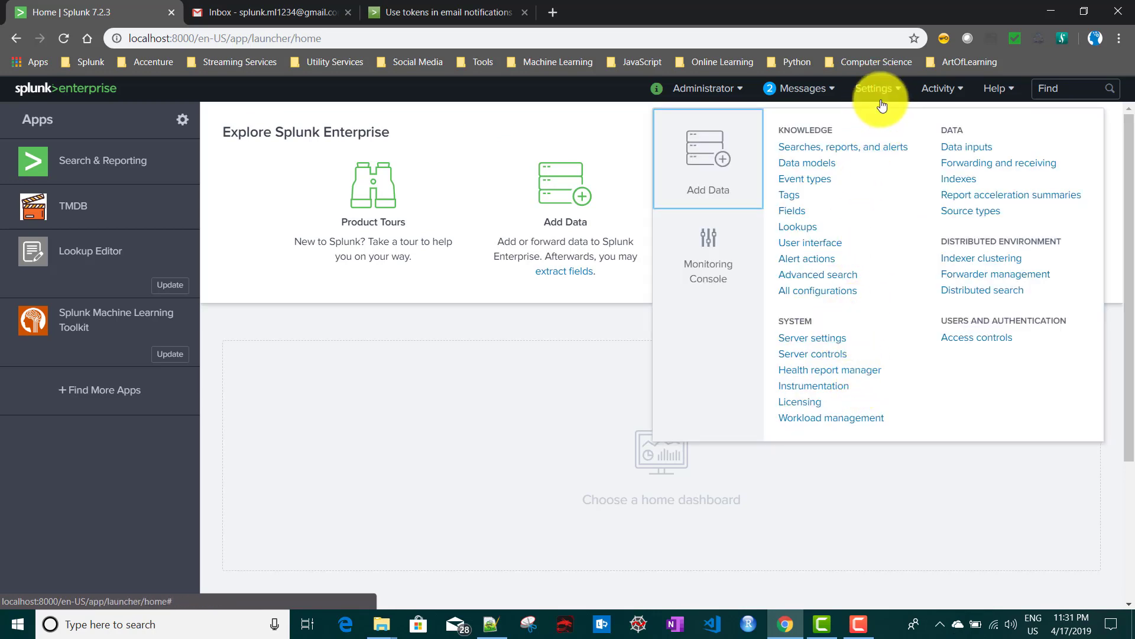
{"action": "left_click", "coordinate": [814, 343]}
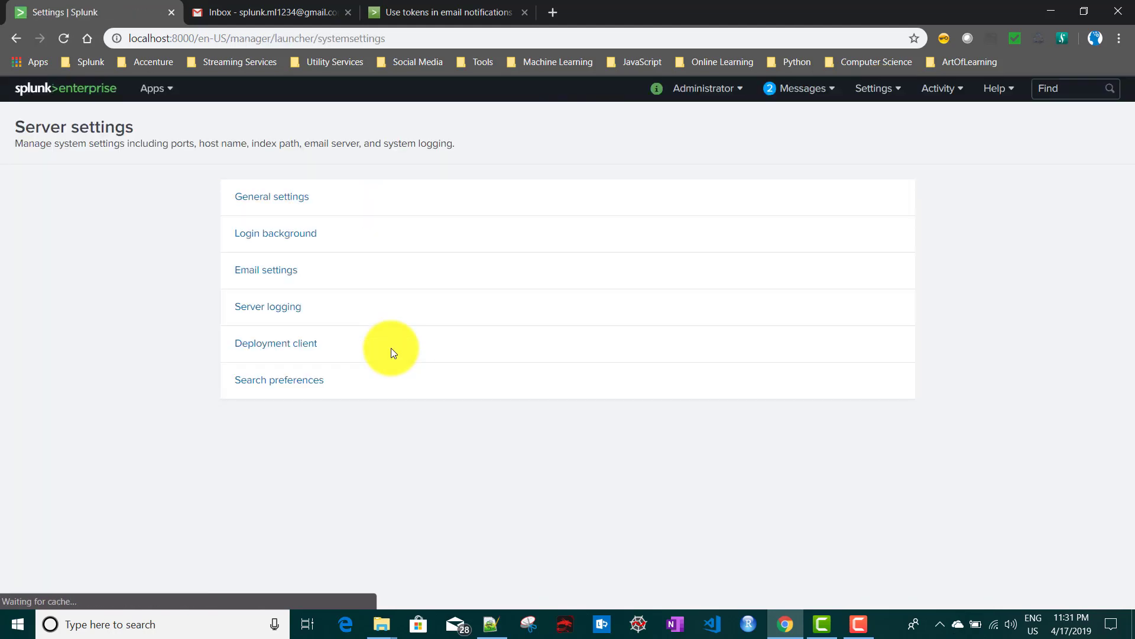
{"action": "left_click", "coordinate": [266, 272]}
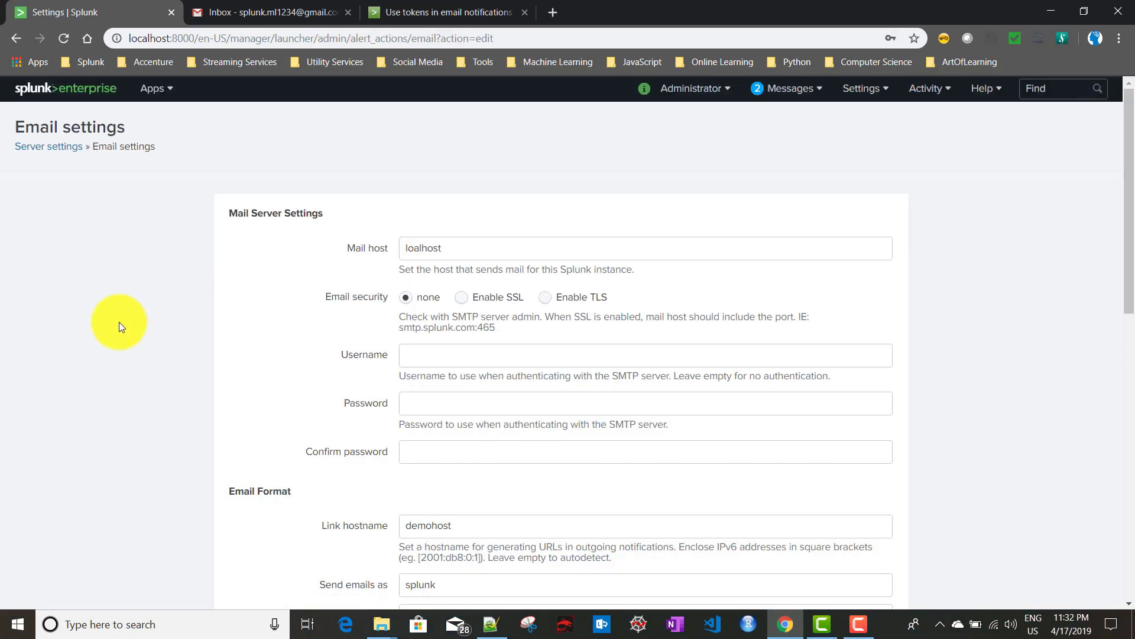
{"action": "left_click", "coordinate": [269, 10]}
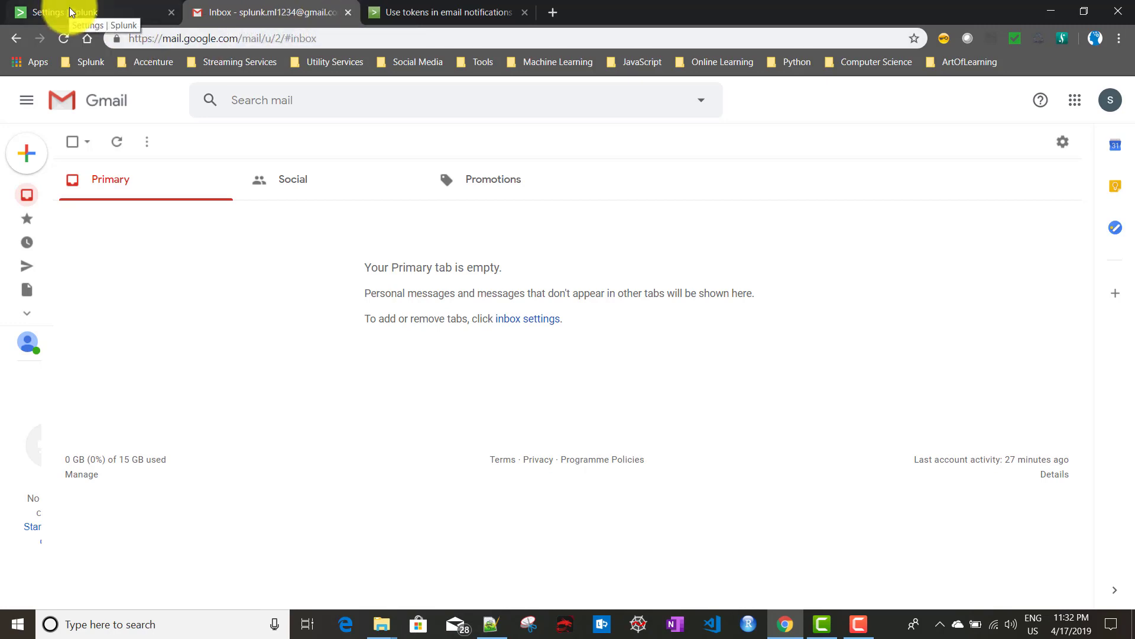
{"action": "left_click", "coordinate": [69, 12]}
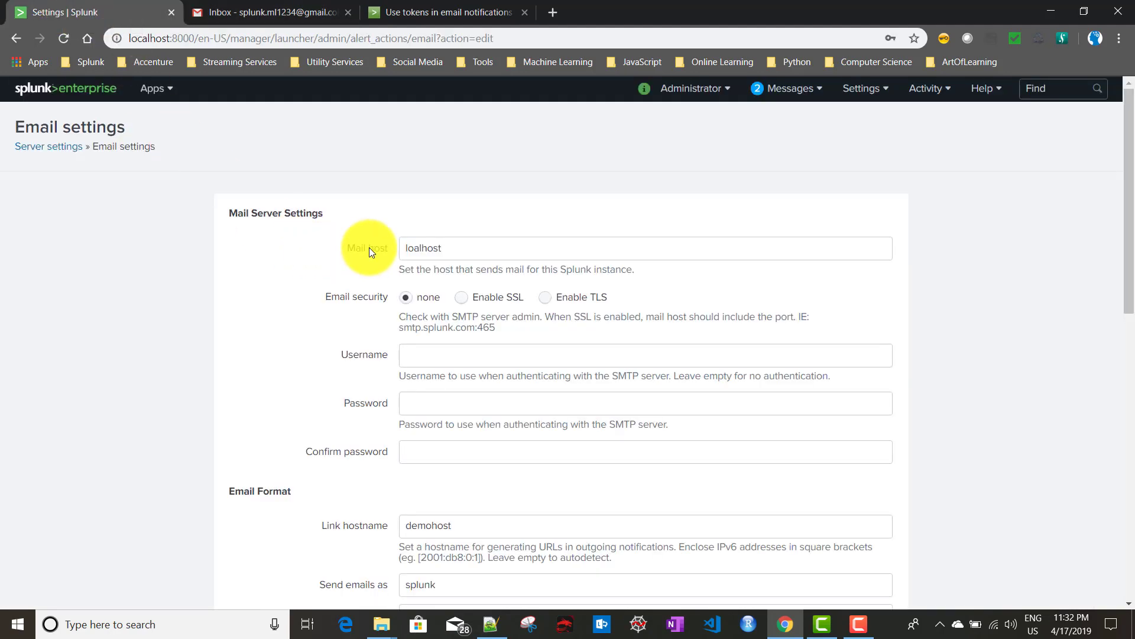
{"action": "double_click", "coordinate": [497, 242]}
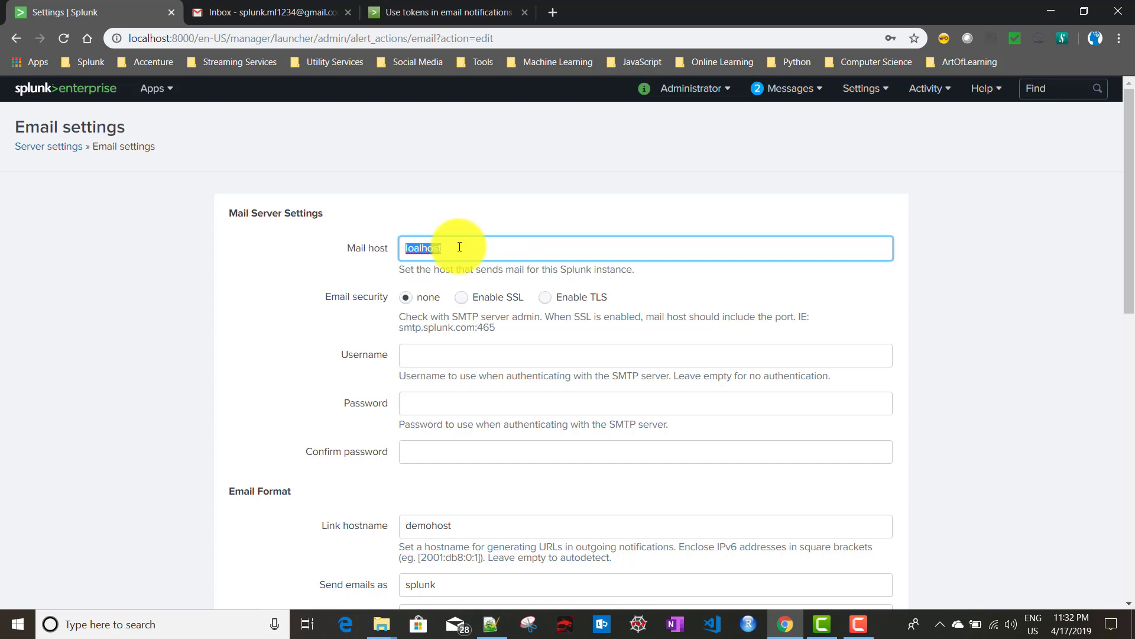
Set Mail host to smtp.gmail.com:587, enable TLS security, and enter the Gmail username.
{"action": "type", "text": "smtp.gmail.com:587"}
{"action": "left_click_drag", "start_coordinate": [506, 250], "coordinate": [403, 249]}
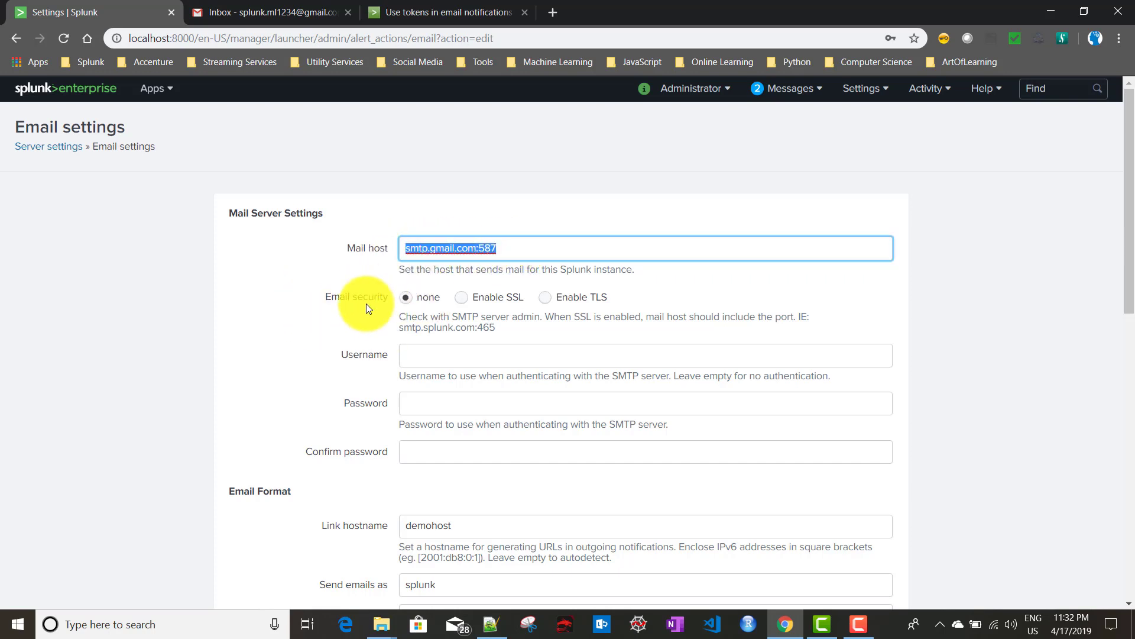
{"action": "left_click", "coordinate": [547, 297]}
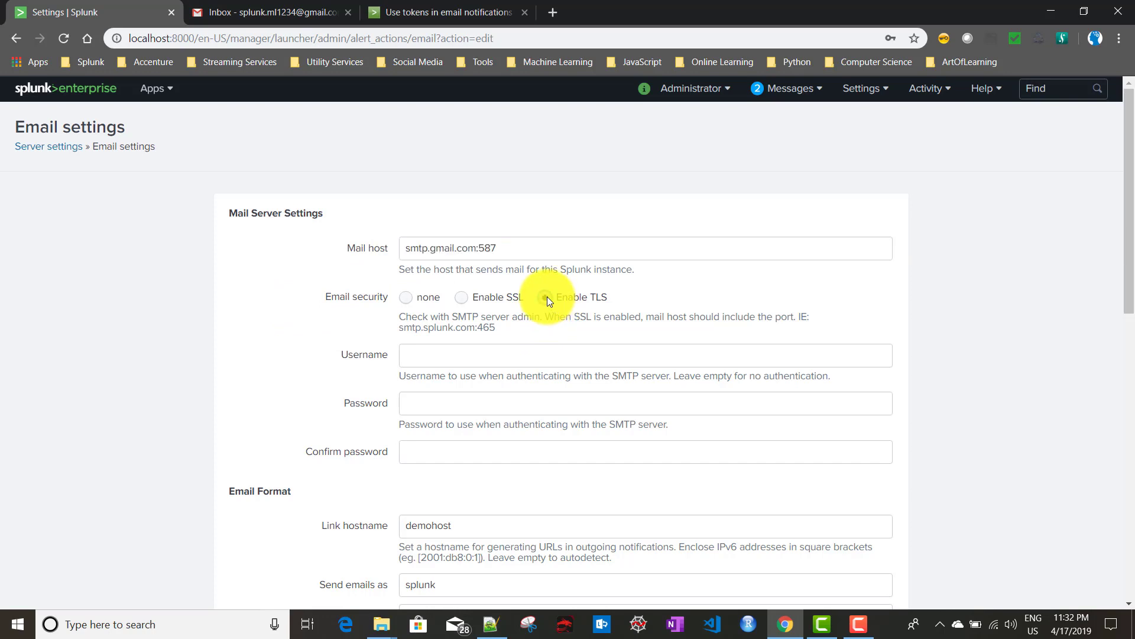
{"action": "left_click", "coordinate": [454, 362]}
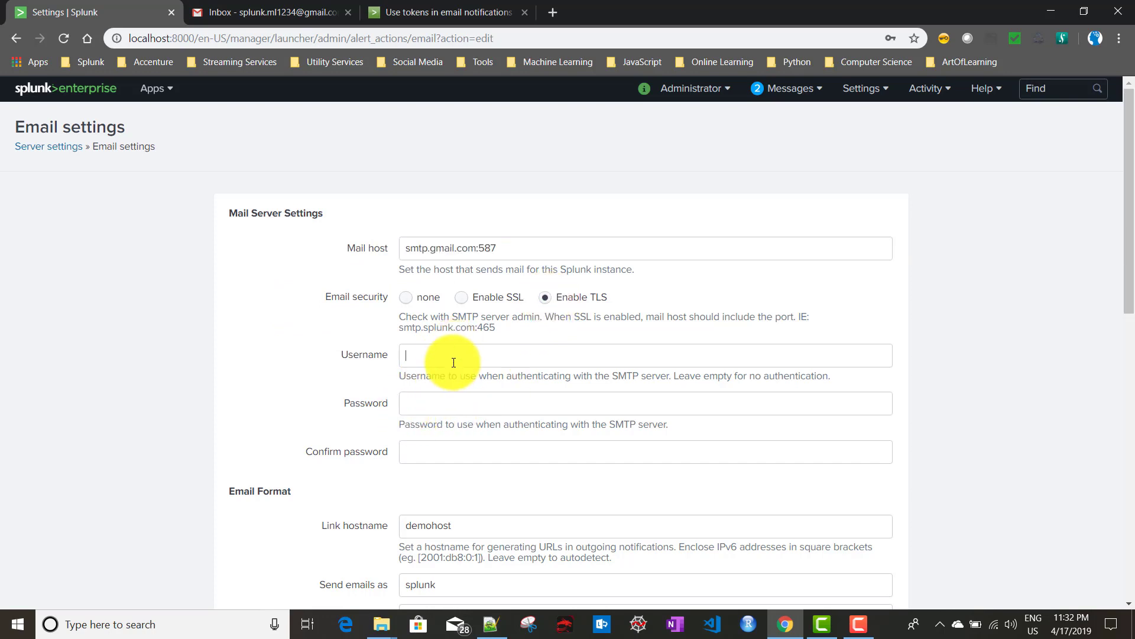
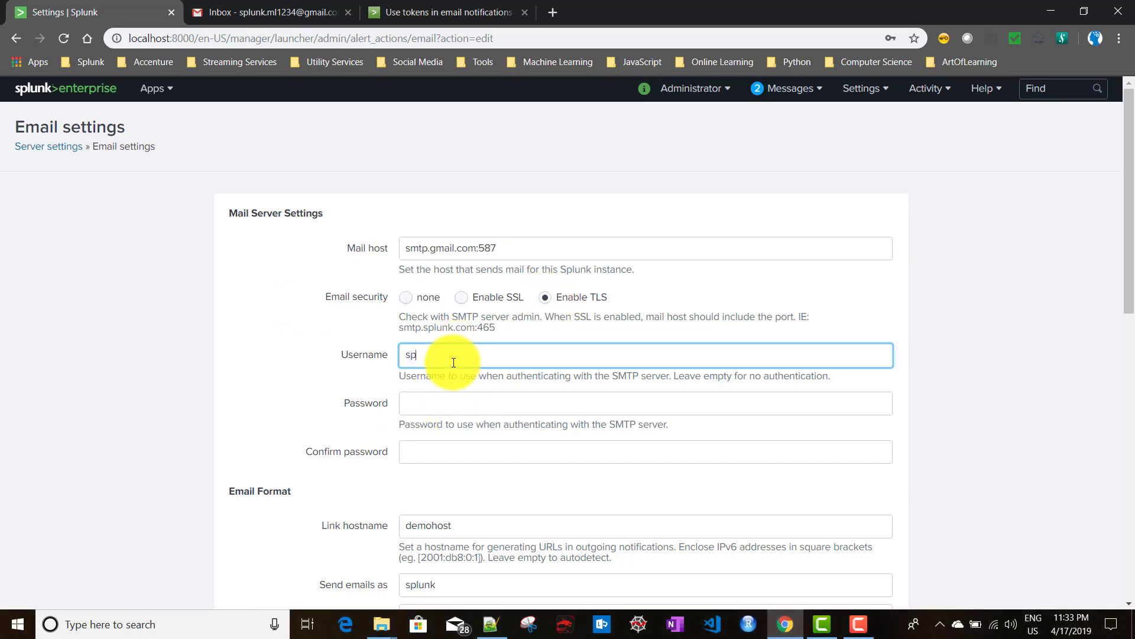
Enter the account password in Password and Confirm password, then select the demohost link hostname.
{"action": "left_click", "coordinate": [445, 409]}
{"action": "type", "text": "••••"}
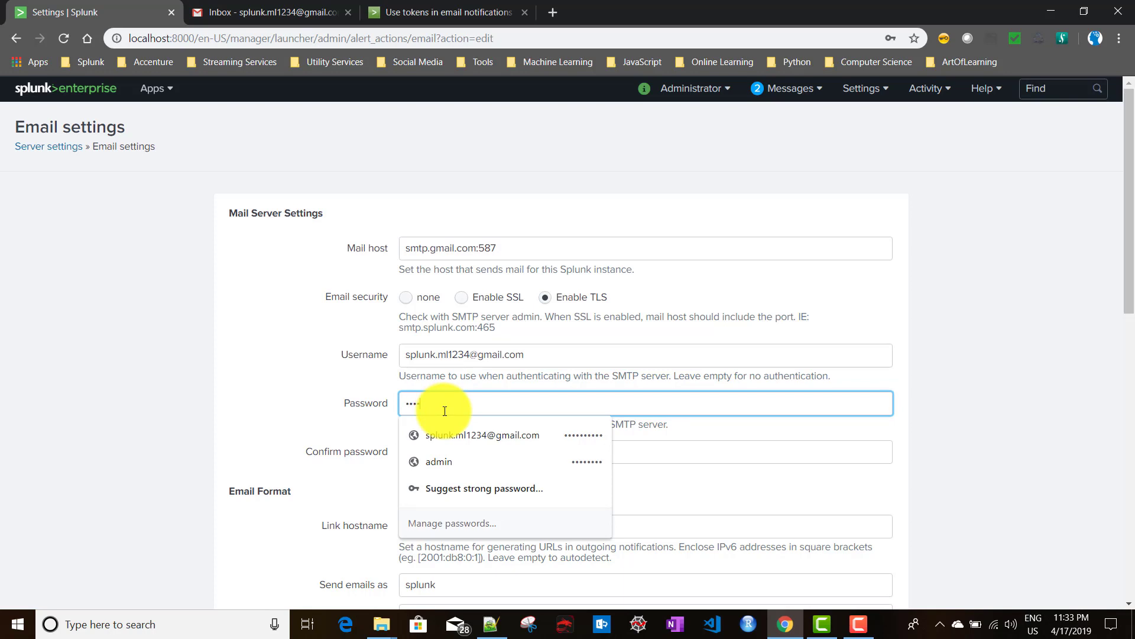
{"action": "type", "text": "•••"}
{"action": "left_click", "coordinate": [334, 438]}
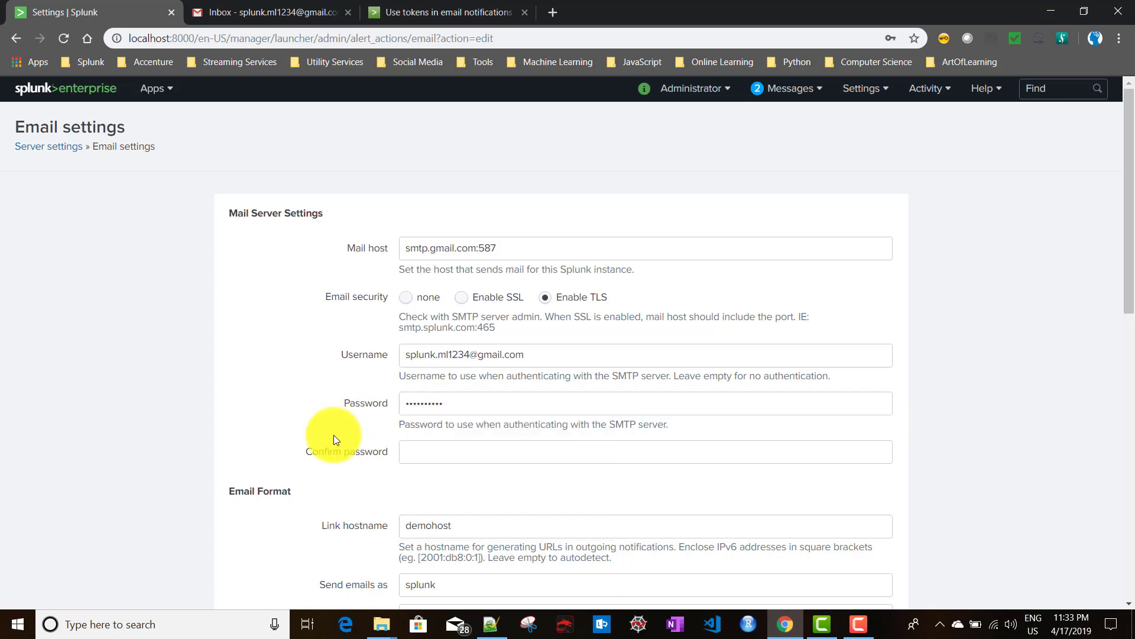
{"action": "left_click", "coordinate": [443, 457]}
{"action": "type", "text": "••••••"}
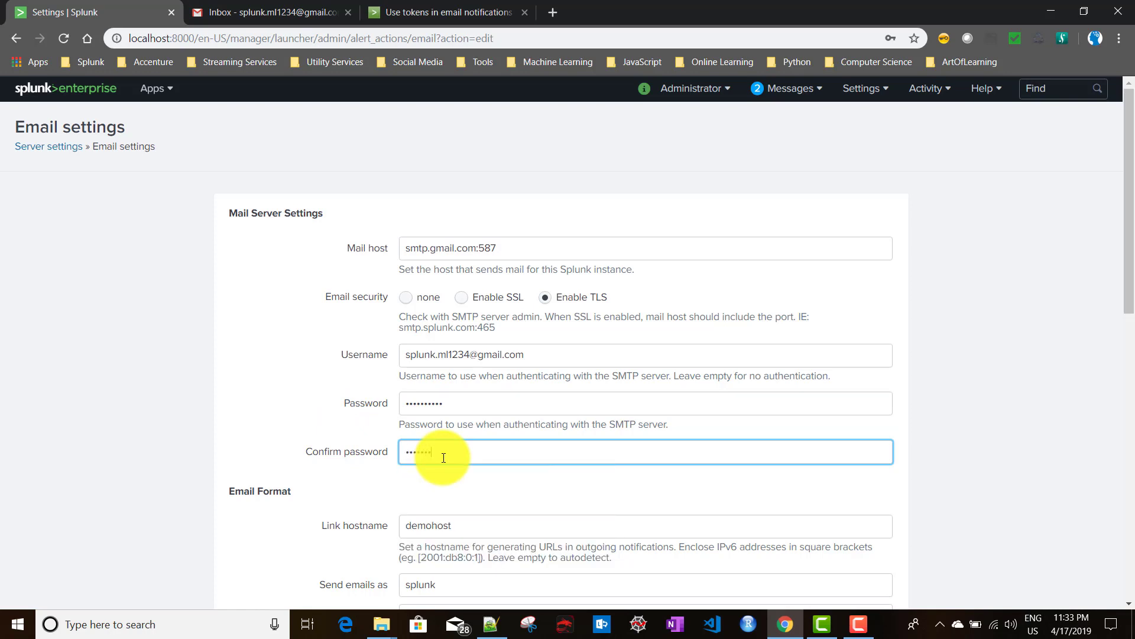
{"action": "left_click", "coordinate": [327, 476]}
{"action": "double_click", "coordinate": [444, 533]}
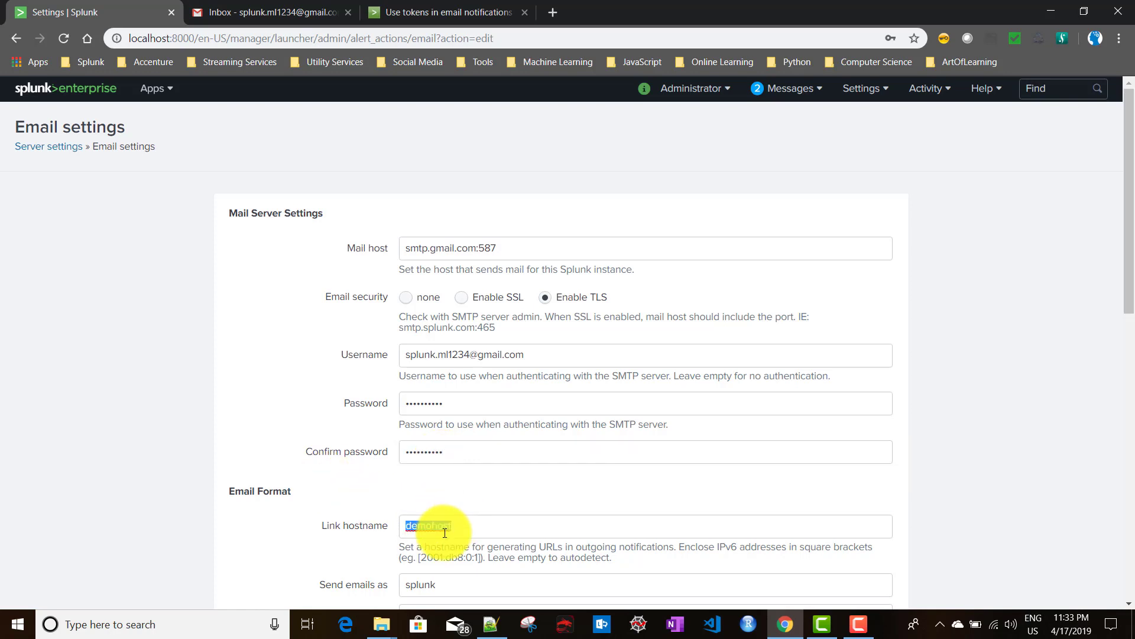
Delete demohost so Link hostname is empty, noting its autodetect help text.
{"action": "key", "text": "BackSpace"}
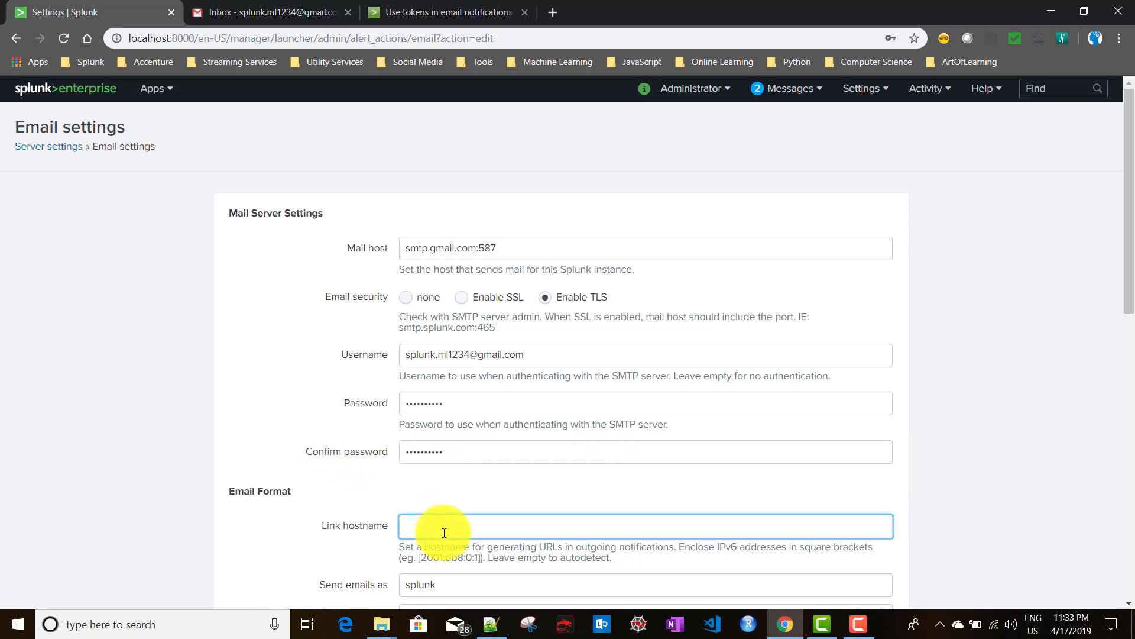
{"action": "scroll", "coordinate": [444, 533], "scroll_direction": "down", "scroll_amount": 3}
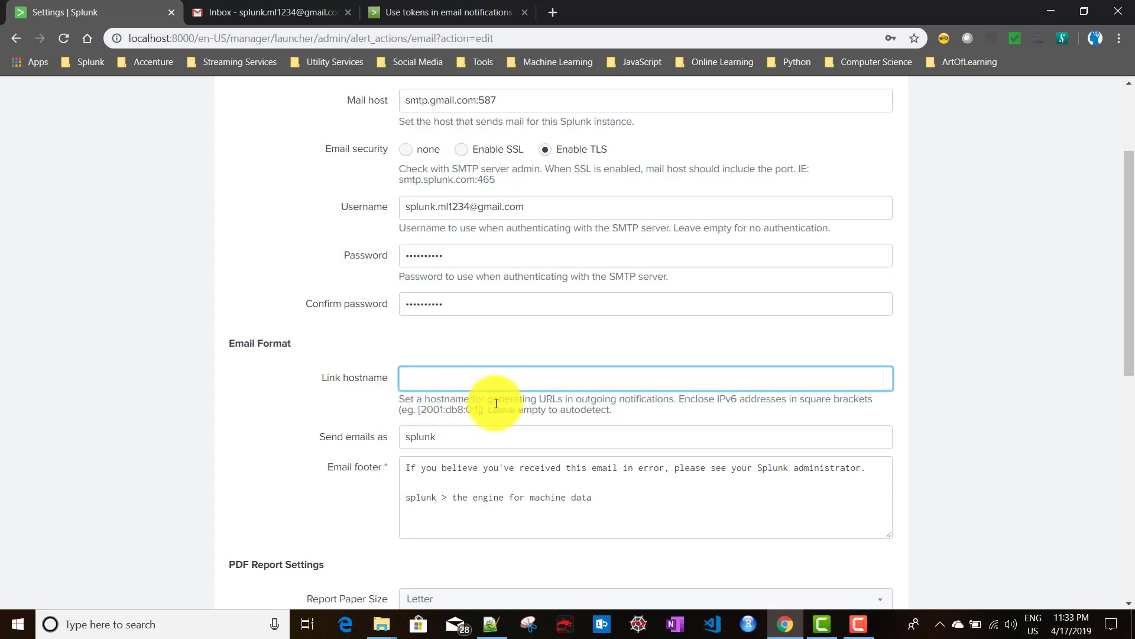
{"action": "left_click_drag", "start_coordinate": [500, 400], "coordinate": [675, 398]}
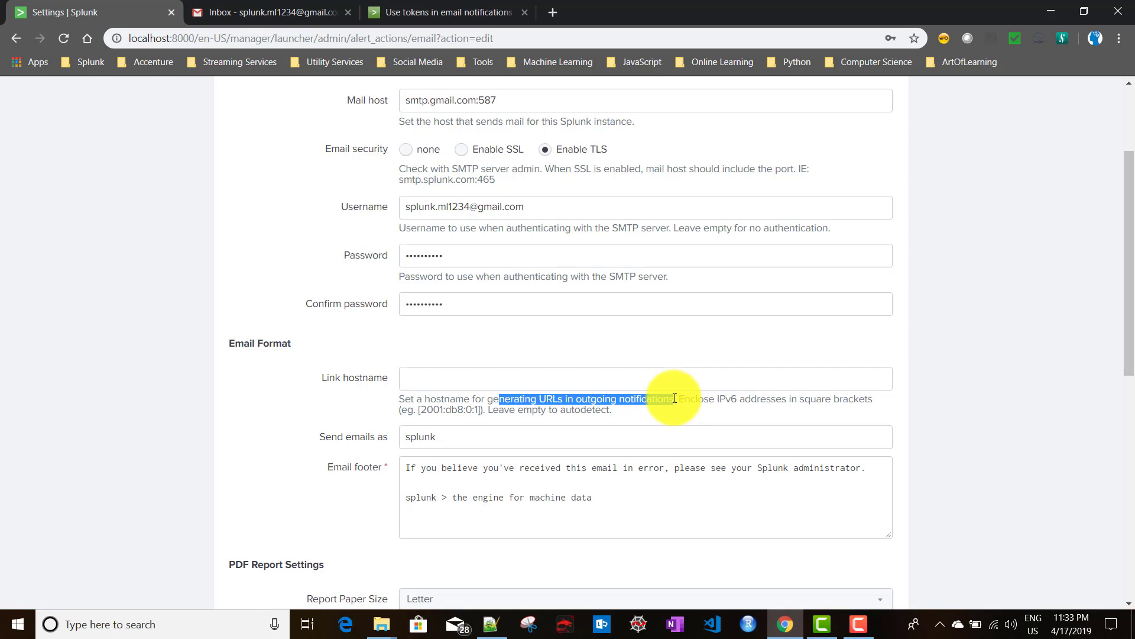
{"action": "left_click", "coordinate": [613, 380]}
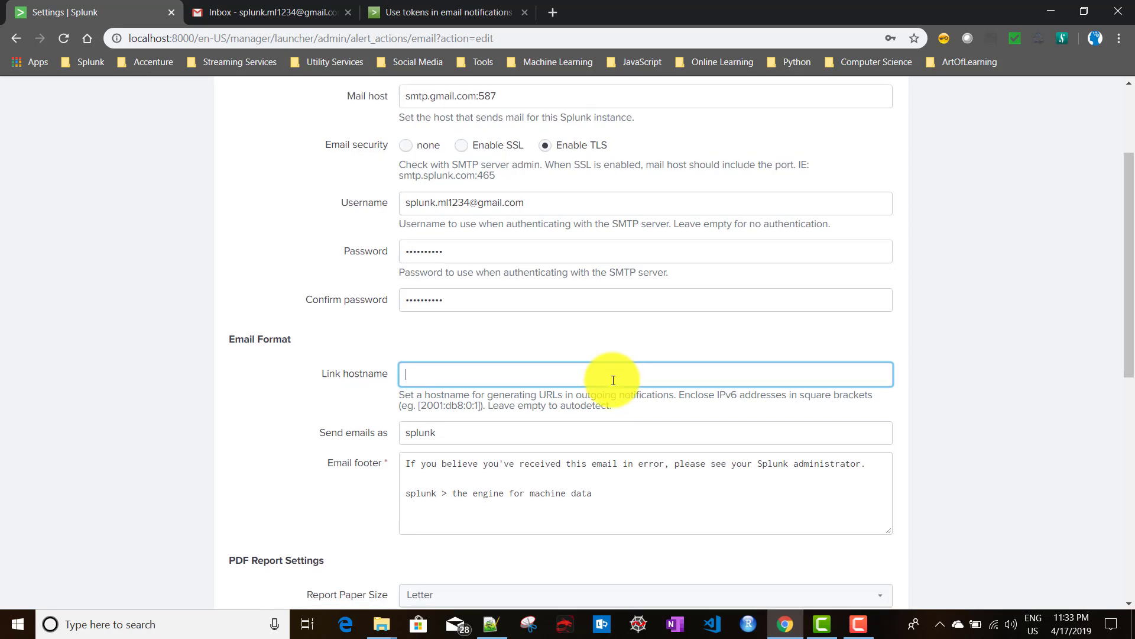
{"action": "scroll", "coordinate": [611, 381], "scroll_direction": "down", "scroll_amount": 2}
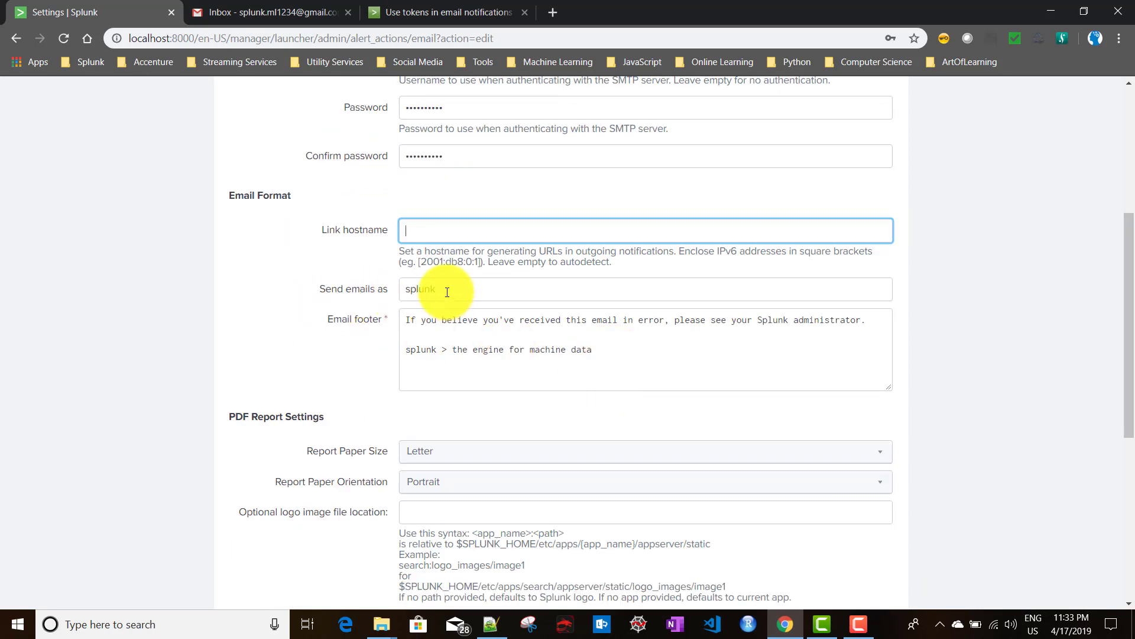
Review the splunk sender name and the email footer text, then the PDF report settings.
{"action": "left_click_drag", "start_coordinate": [446, 297], "coordinate": [406, 293]}
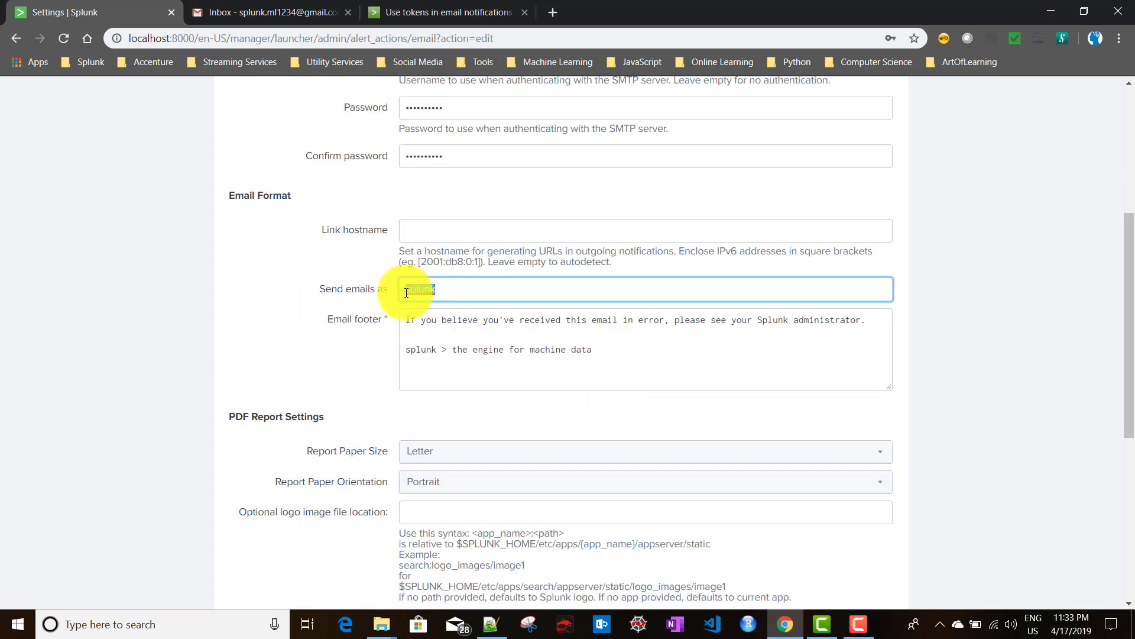
{"action": "triple_click", "coordinate": [477, 321]}
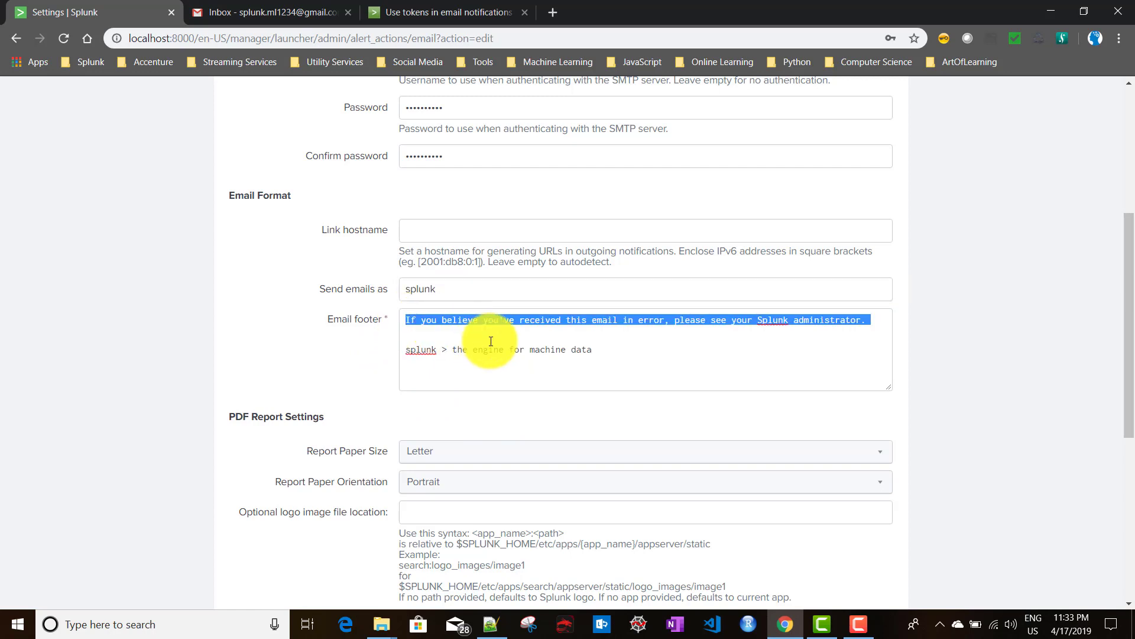
{"action": "left_click_drag", "start_coordinate": [491, 341], "coordinate": [619, 358]}
{"action": "left_click", "coordinate": [619, 357]}
{"action": "scroll", "coordinate": [573, 355], "scroll_direction": "down", "scroll_amount": 2}
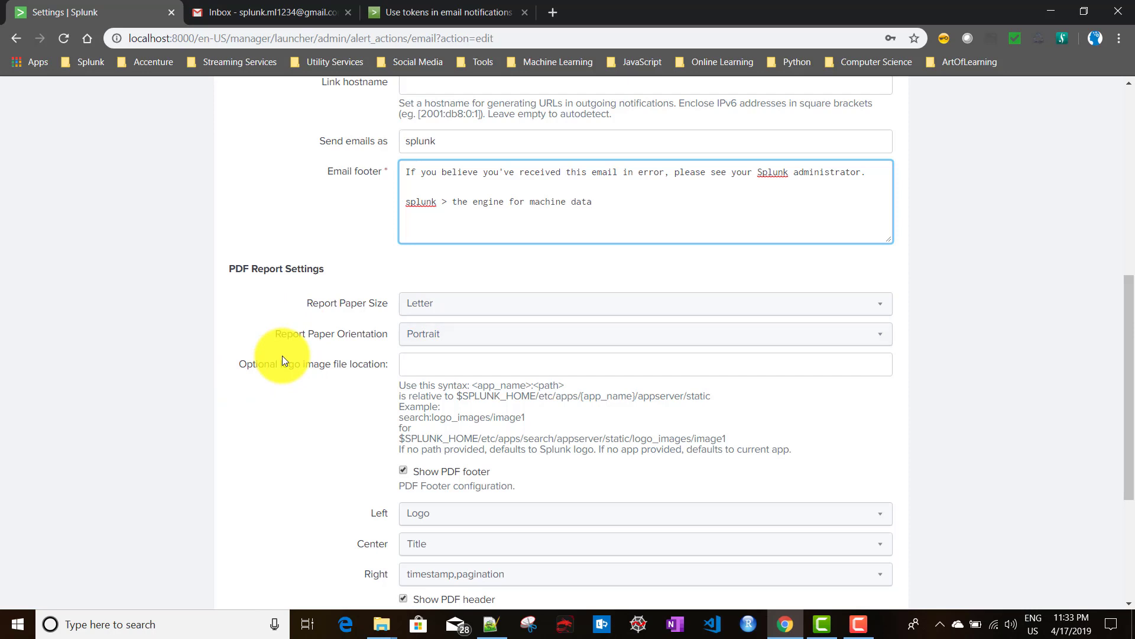
{"action": "scroll", "coordinate": [282, 356], "scroll_direction": "down", "scroll_amount": 3}
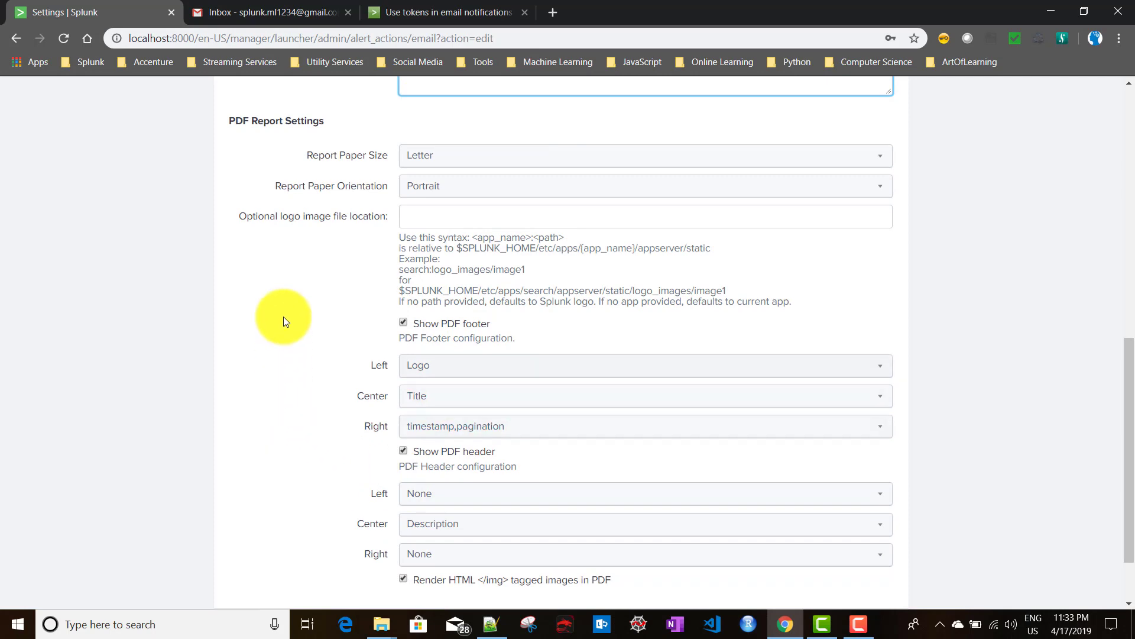
{"action": "left_click", "coordinate": [307, 157]}
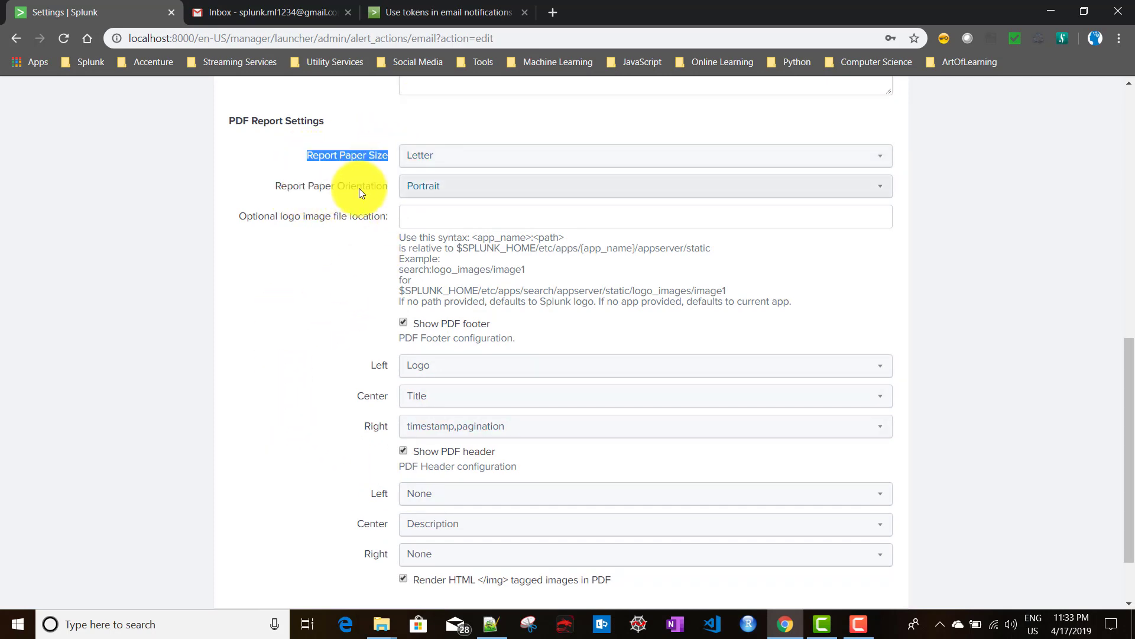
{"action": "left_click", "coordinate": [419, 220]}
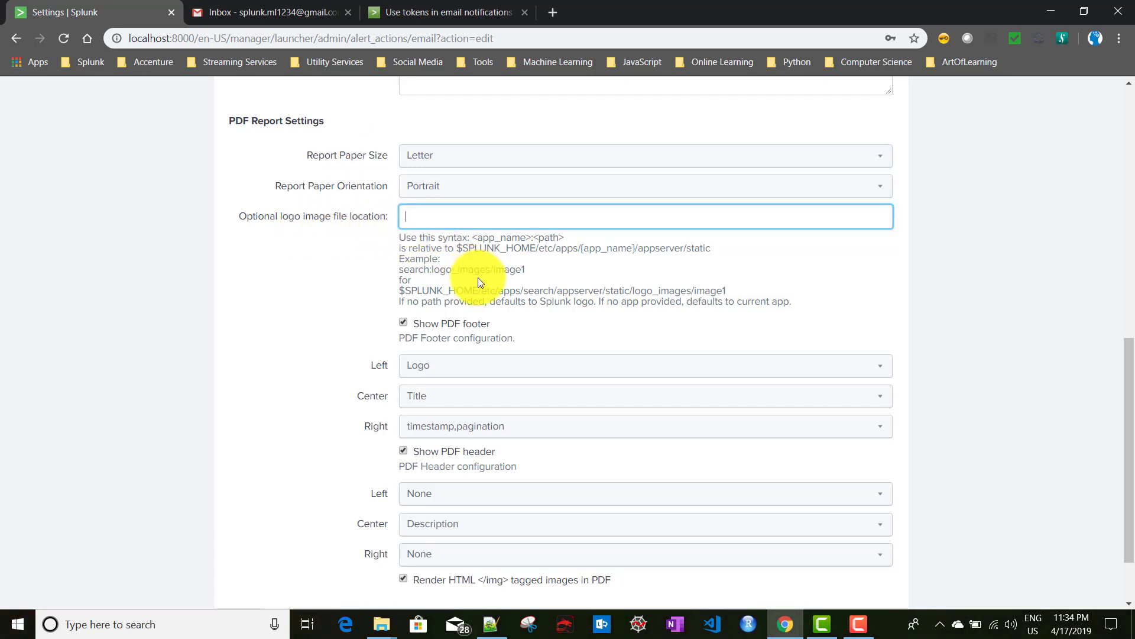
{"action": "scroll", "coordinate": [478, 278], "scroll_direction": "down", "scroll_amount": 2}
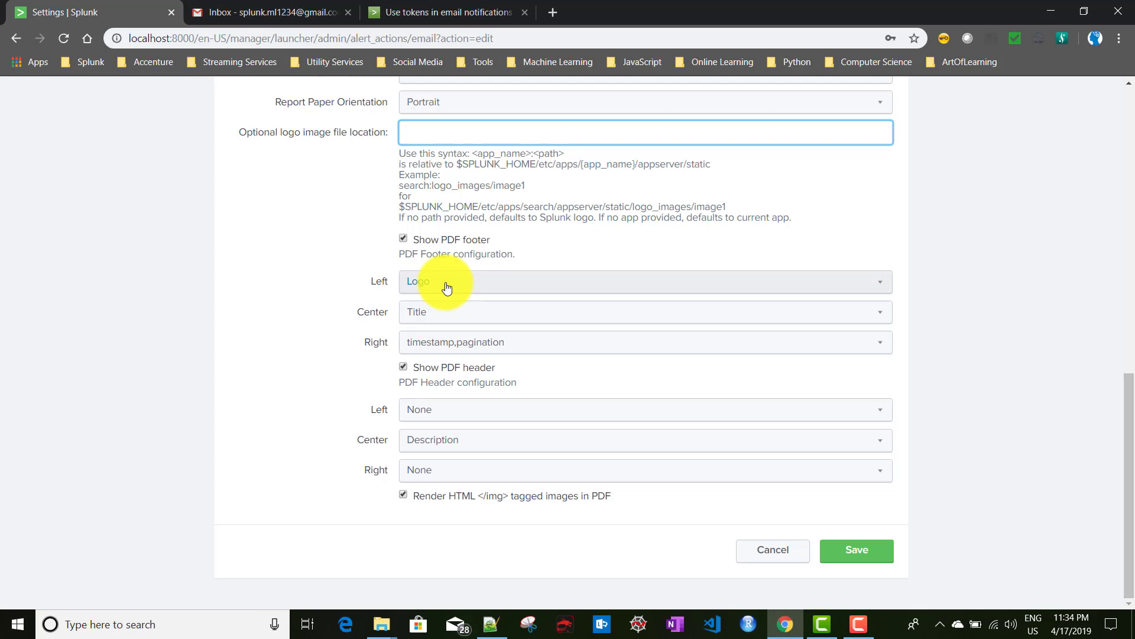
{"action": "left_click", "coordinate": [448, 346]}
{"action": "left_click", "coordinate": [447, 346]}
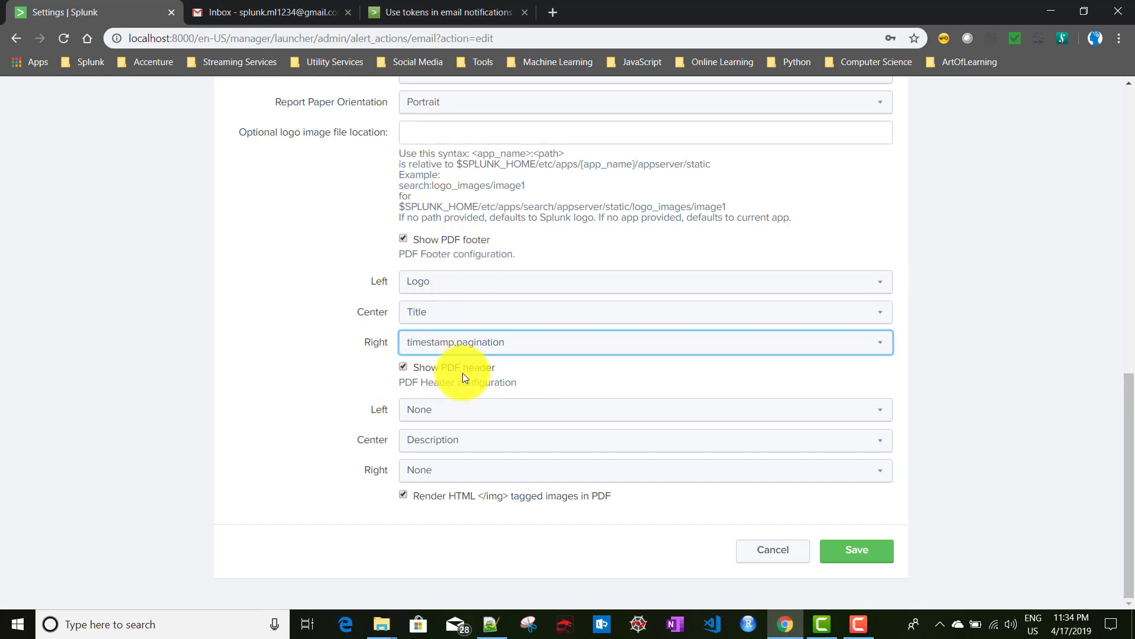
{"action": "scroll", "coordinate": [461, 372], "scroll_direction": "up", "scroll_amount": 3}
{"action": "scroll", "coordinate": [473, 352], "scroll_direction": "down", "scroll_amount": 2}
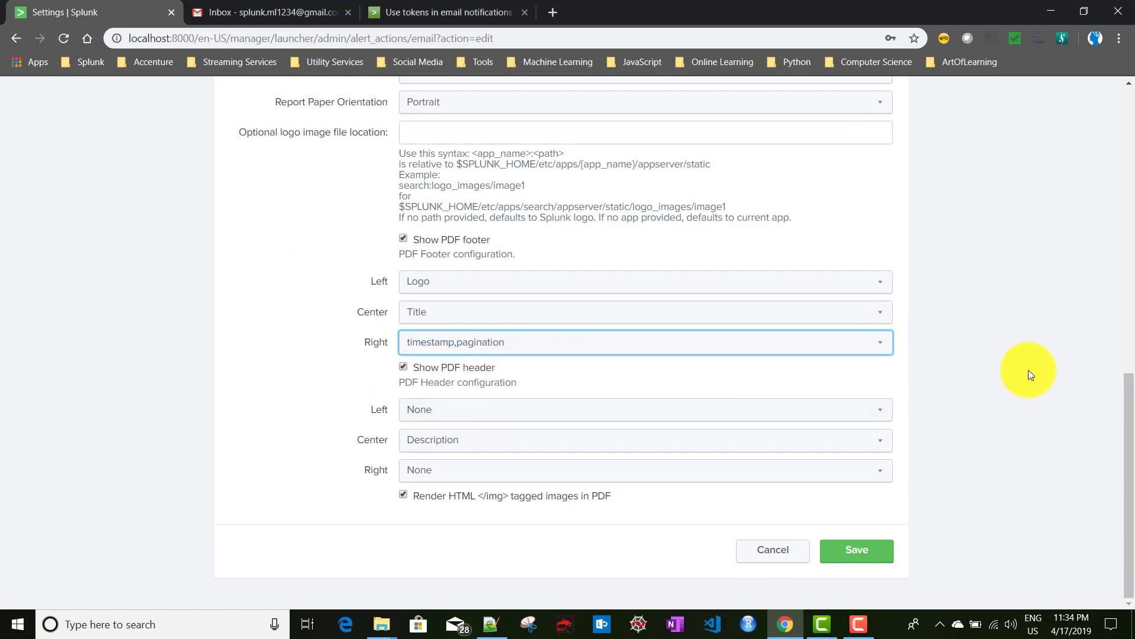
{"action": "scroll", "coordinate": [1028, 371], "scroll_direction": "up", "scroll_amount": 9}
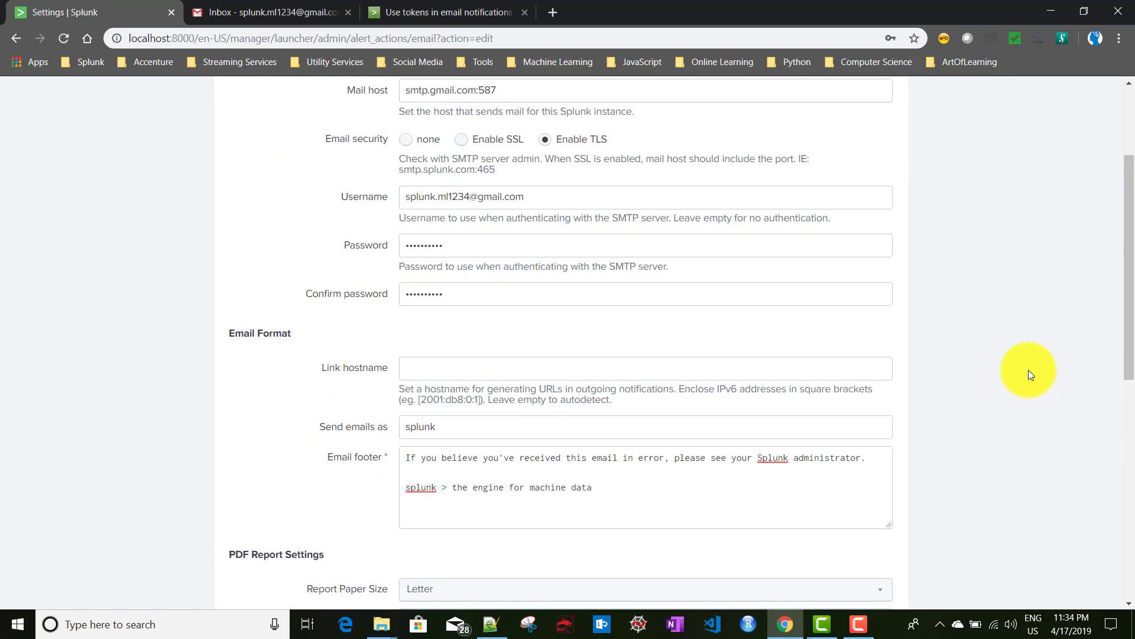
{"action": "scroll", "coordinate": [1028, 370], "scroll_direction": "down", "scroll_amount": 9}
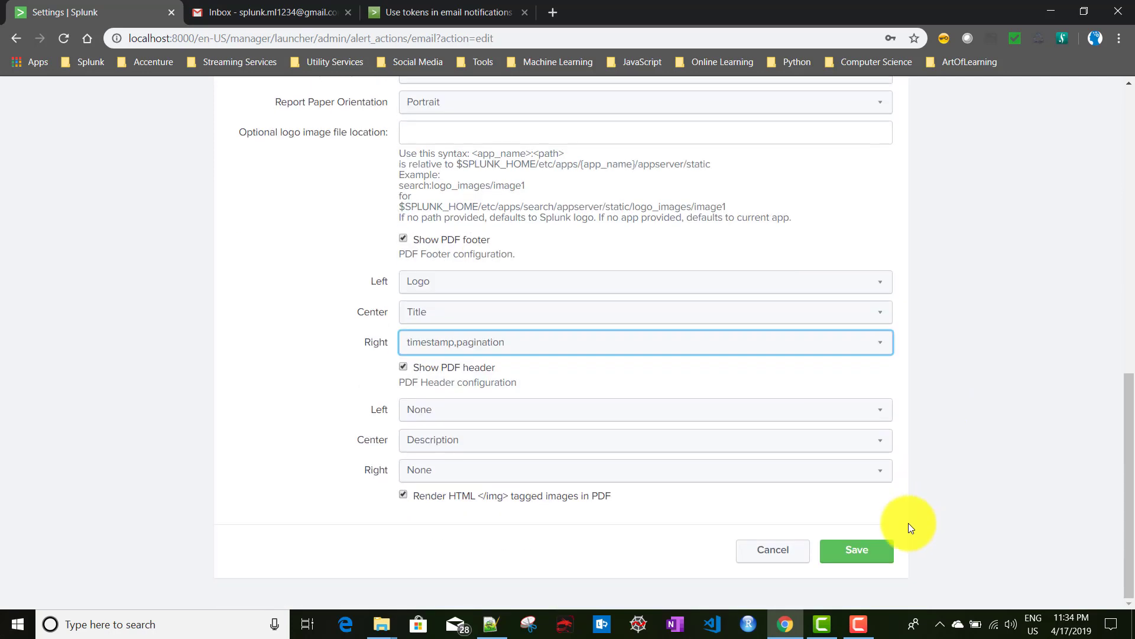
{"action": "left_click", "coordinate": [855, 552]}
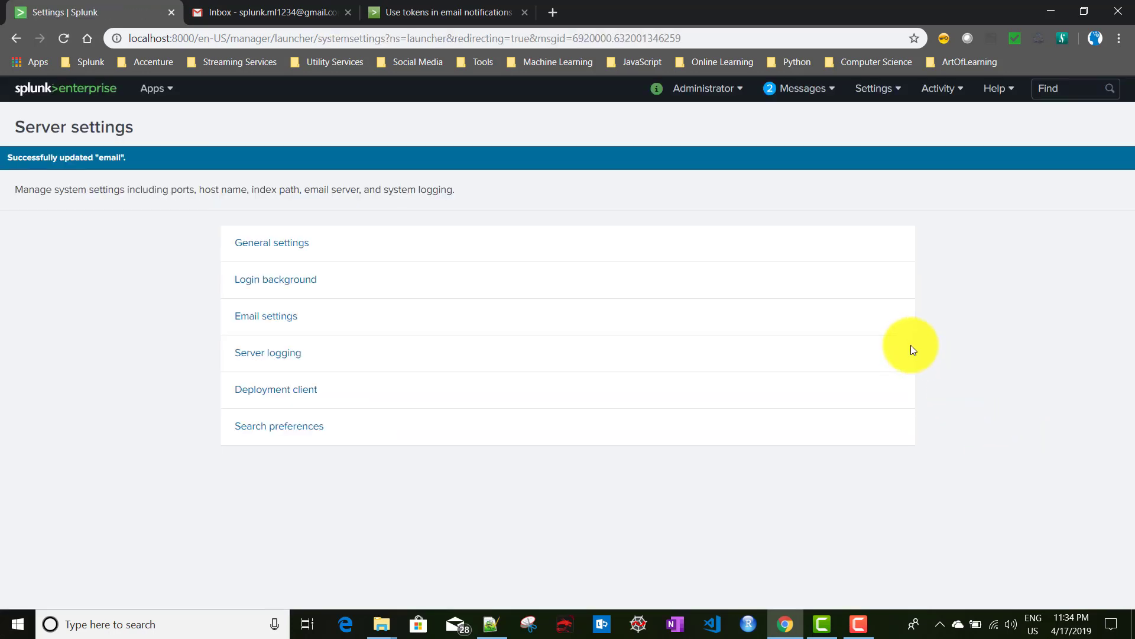
Switch to the Gmail Inbox browser tab to check for incoming alert emails.
{"action": "left_click", "coordinate": [268, 12]}
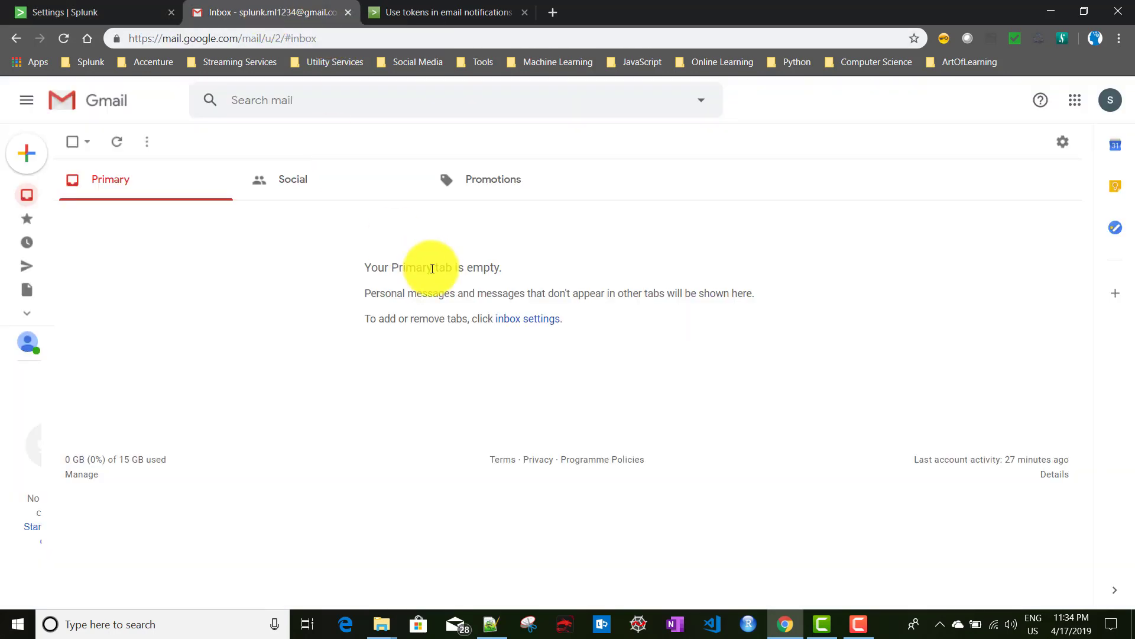
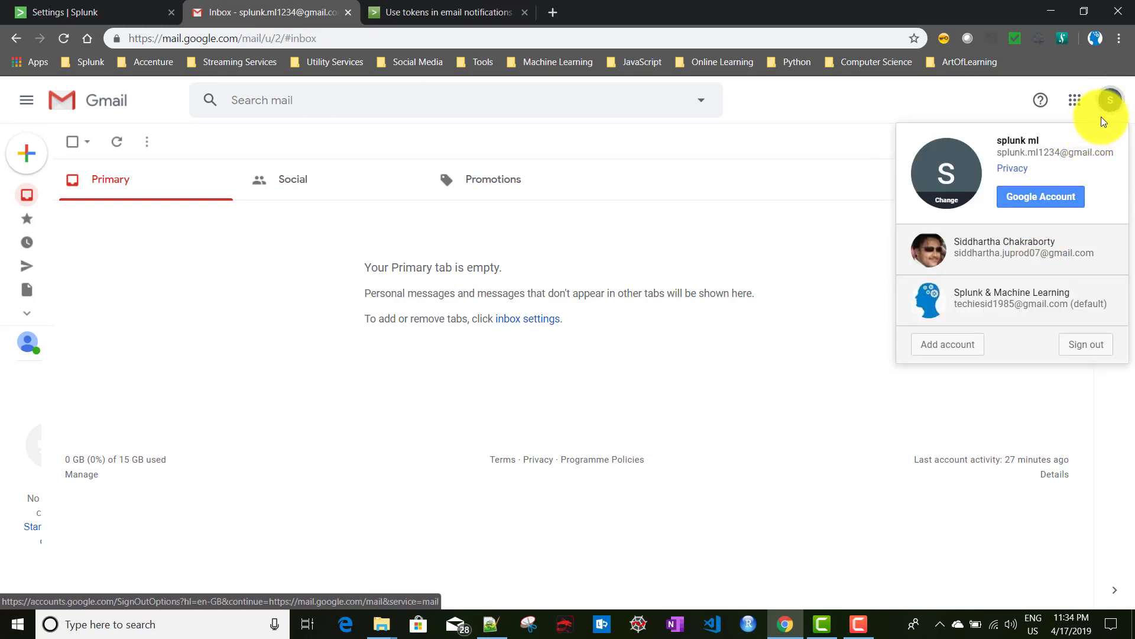
{"action": "left_click", "coordinate": [1048, 201]}
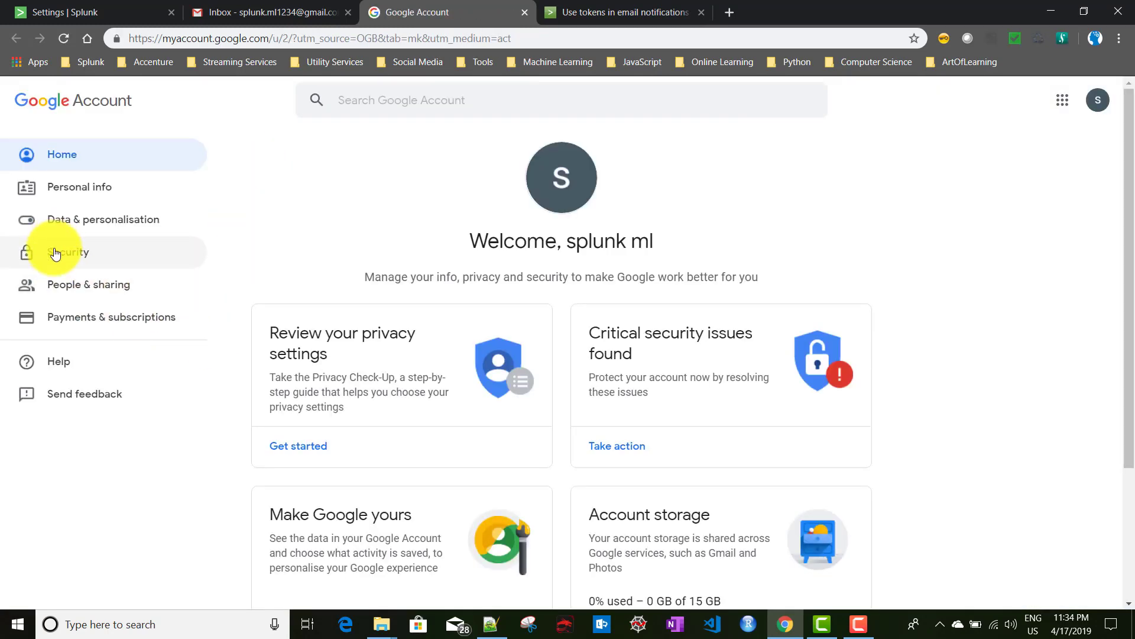
{"action": "left_click", "coordinate": [147, 254]}
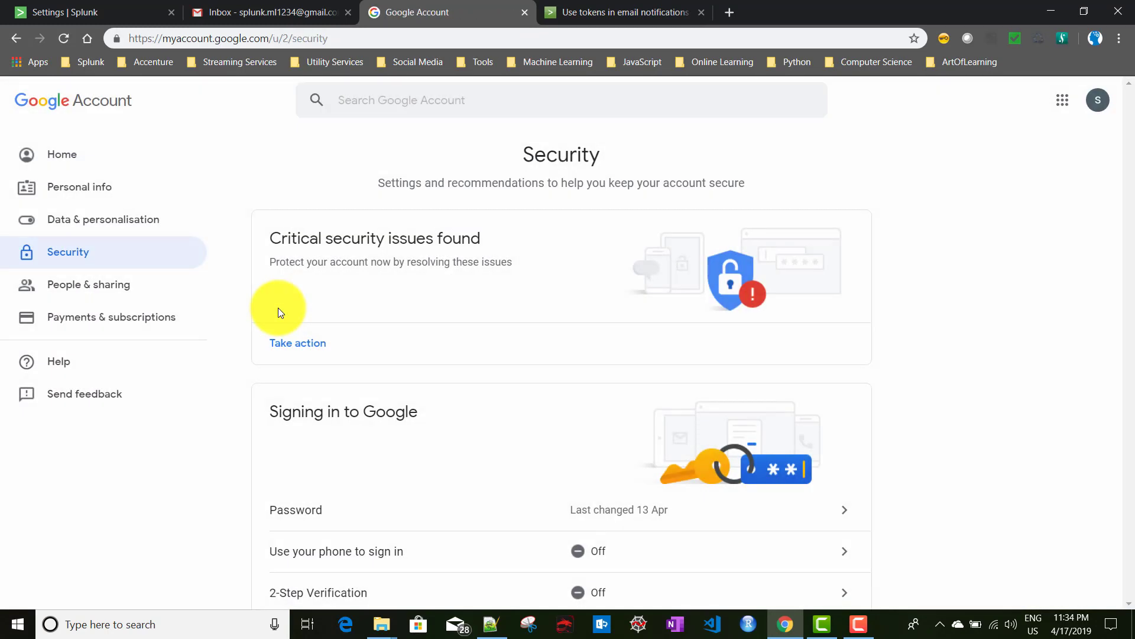
{"action": "scroll", "coordinate": [278, 308], "scroll_direction": "down", "scroll_amount": 6}
{"action": "scroll", "coordinate": [277, 308], "scroll_direction": "down", "scroll_amount": 15}
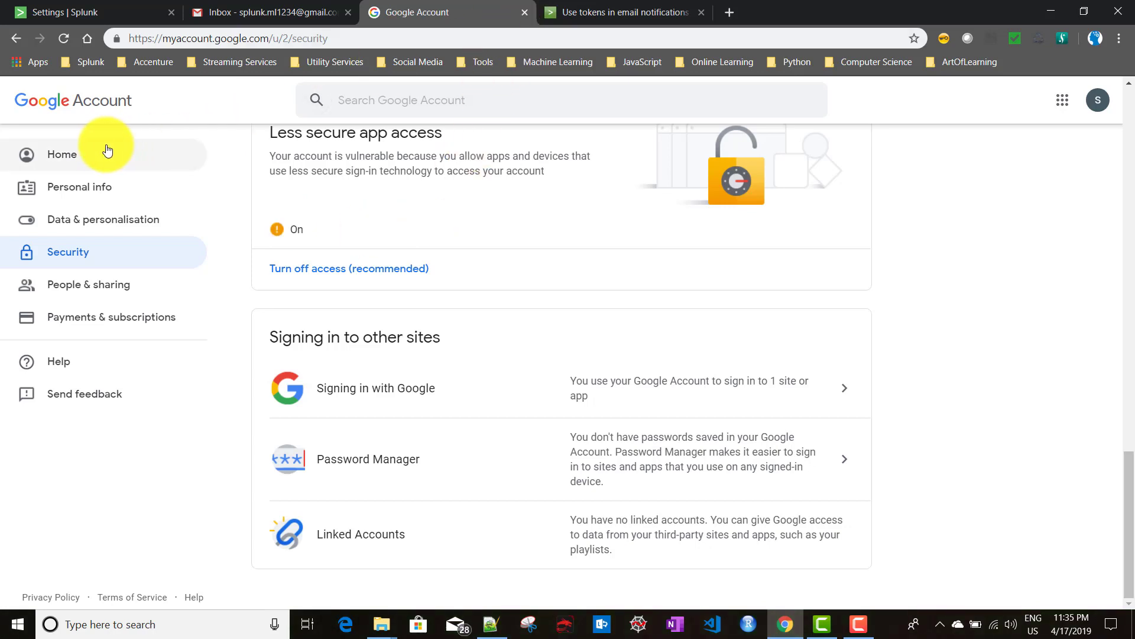
{"action": "left_click", "coordinate": [53, 154]}
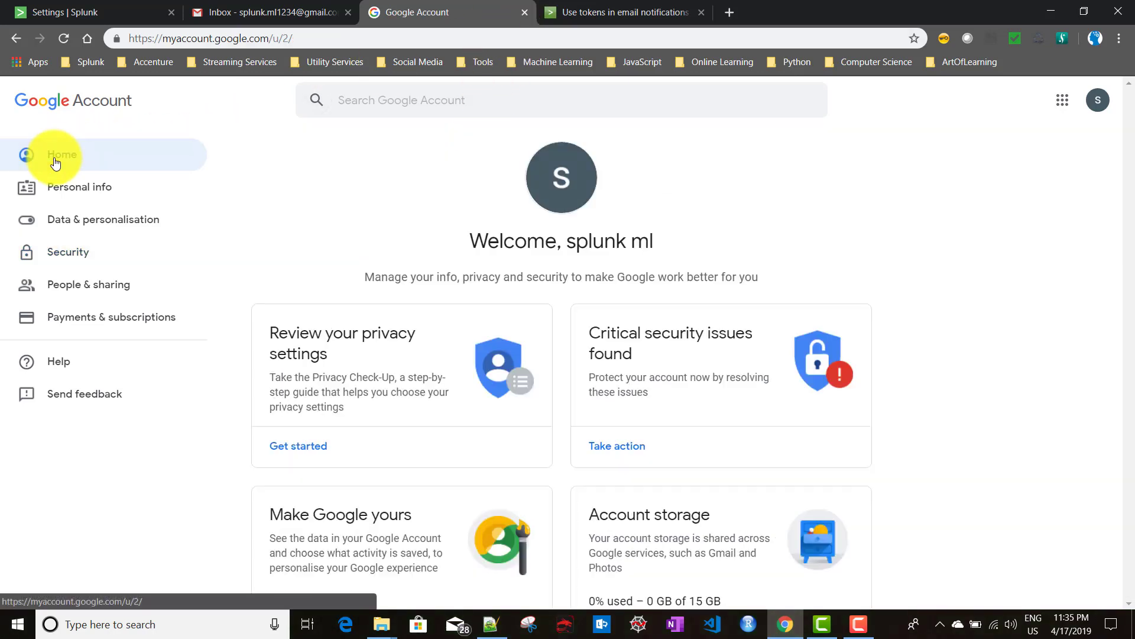
{"action": "left_click", "coordinate": [1098, 100]}
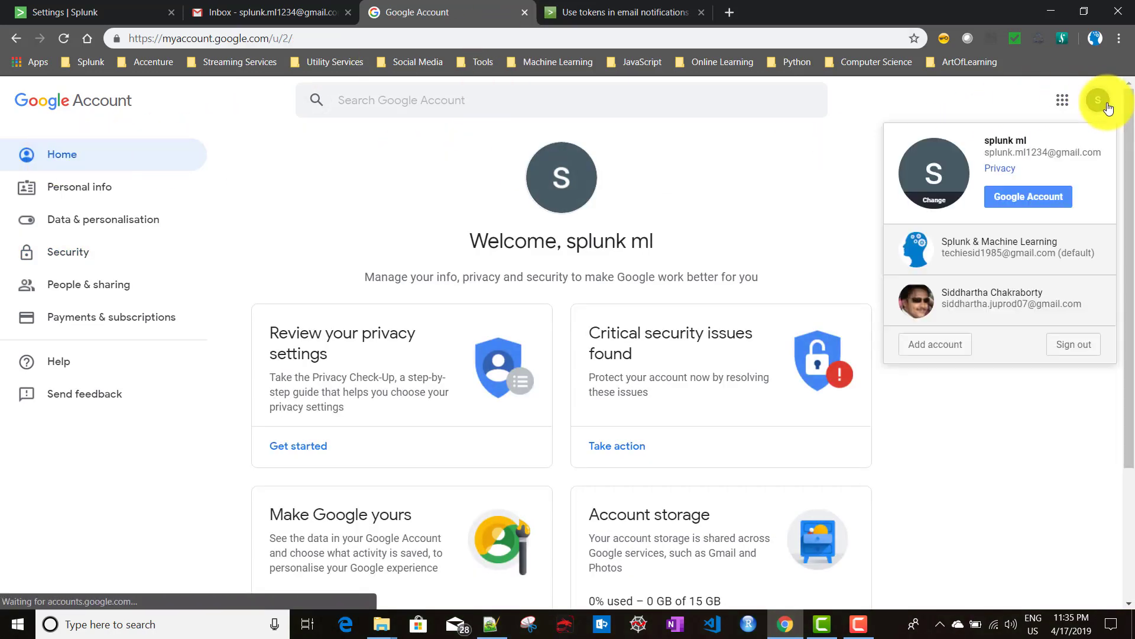
{"action": "left_click", "coordinate": [930, 173]}
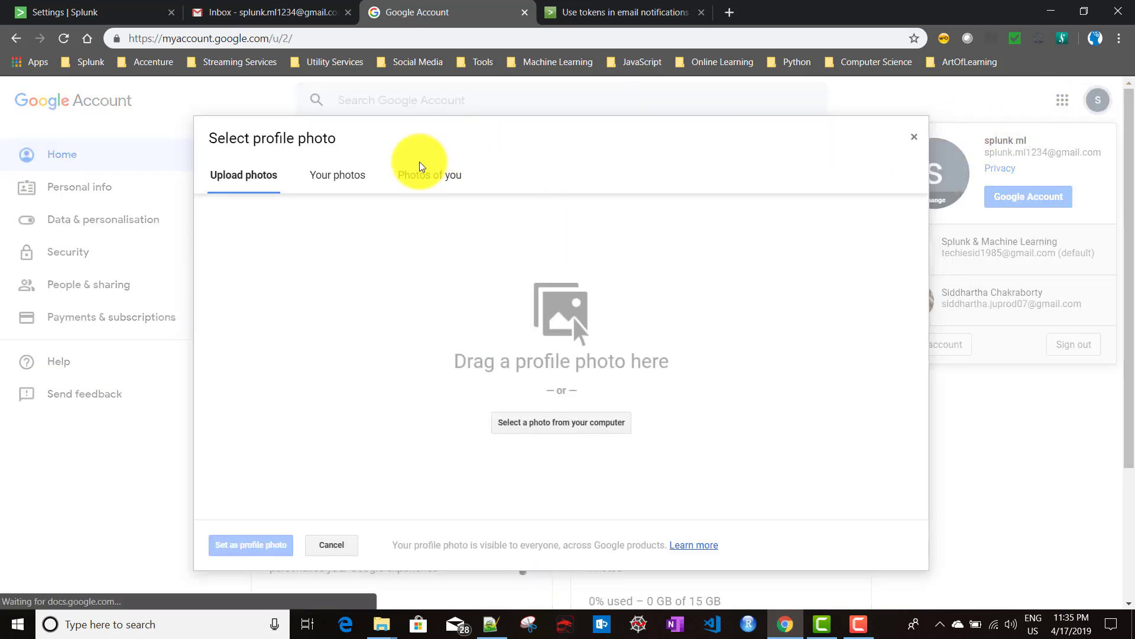
{"action": "key", "text": "ctrl+w"}
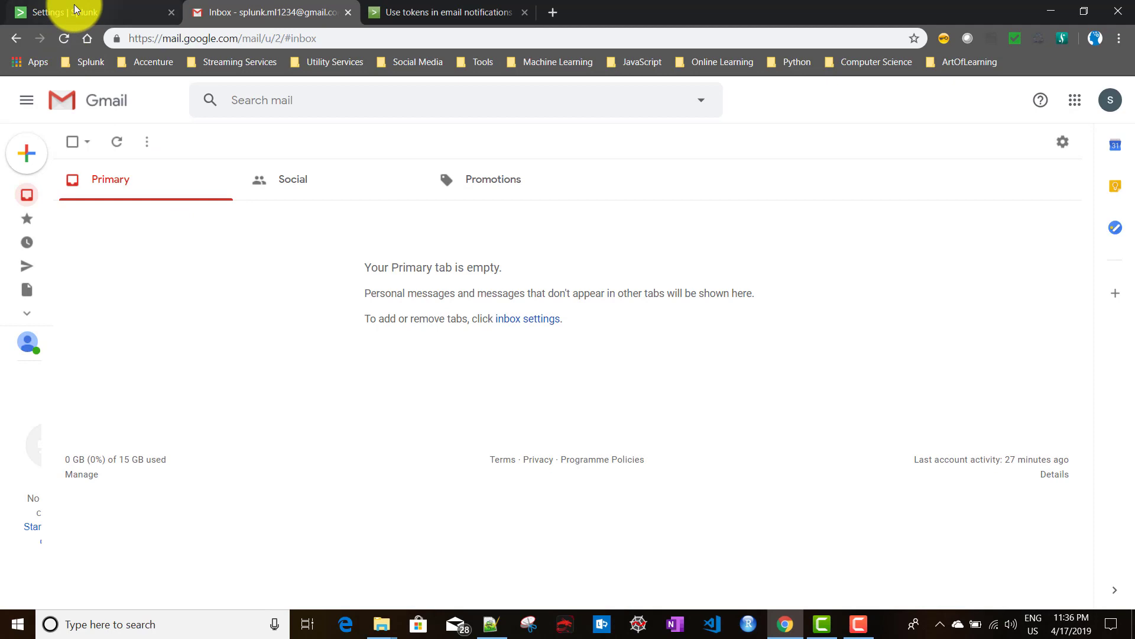
{"action": "left_click", "coordinate": [77, 12]}
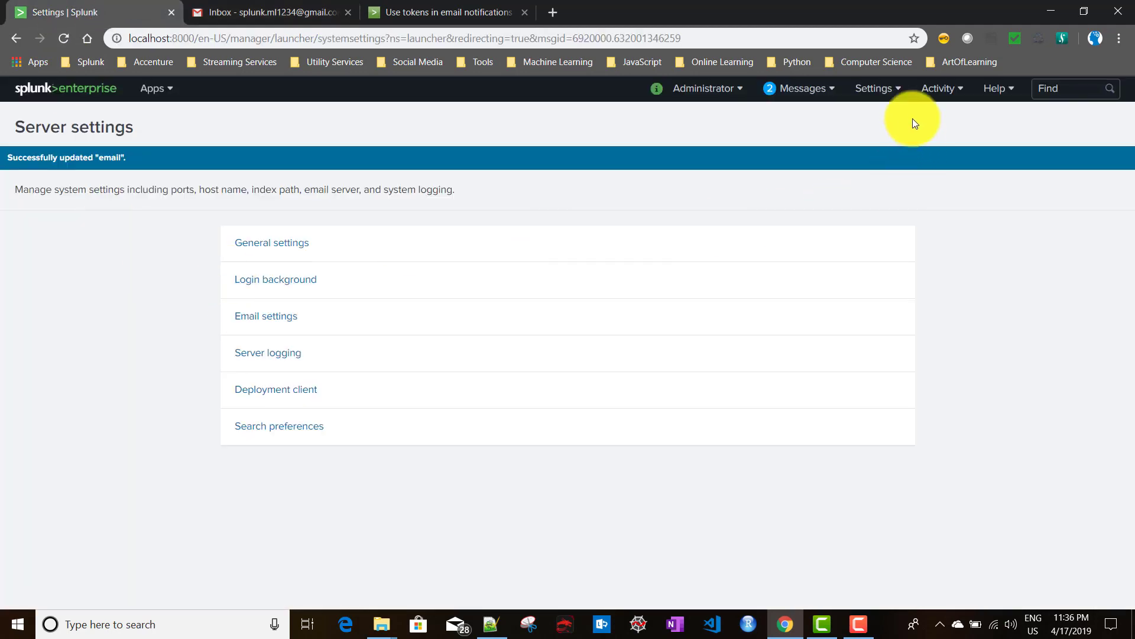
Filter Searches, reports, and alerts to the Search & Reporting app and open Demo Alert for editing.
{"action": "left_click", "coordinate": [877, 90]}
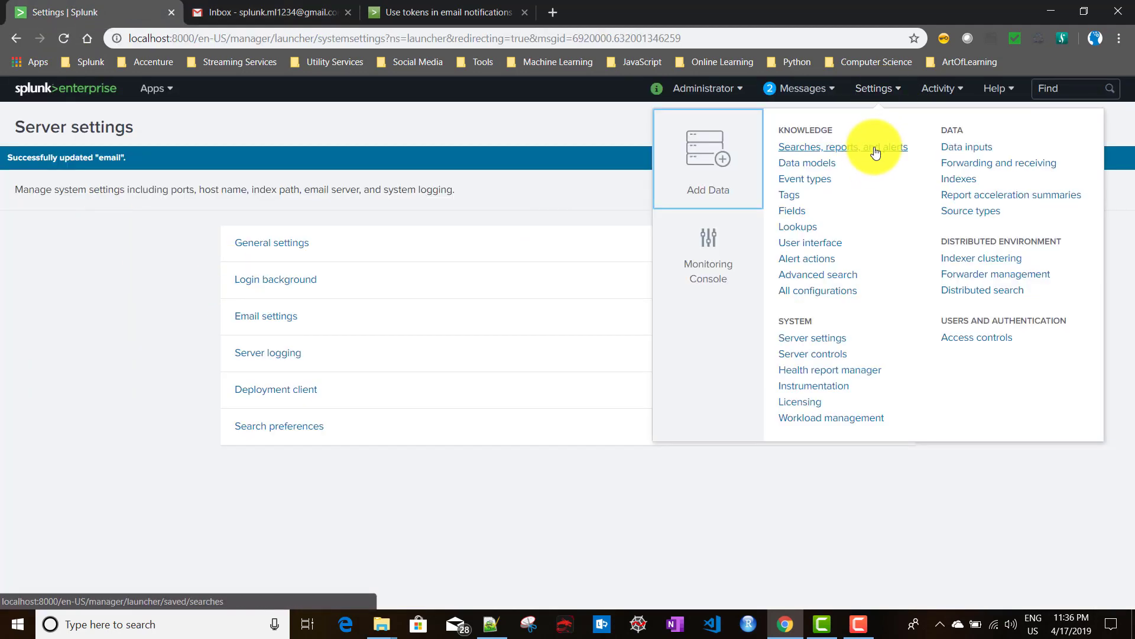
{"action": "left_click", "coordinate": [872, 153]}
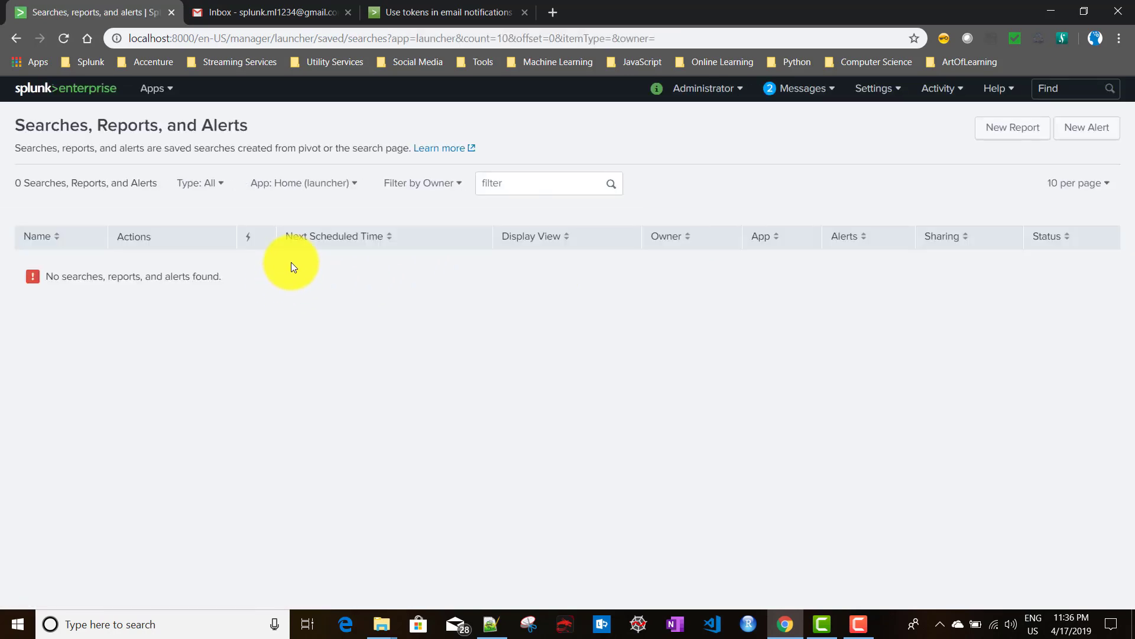
{"action": "left_click", "coordinate": [303, 184]}
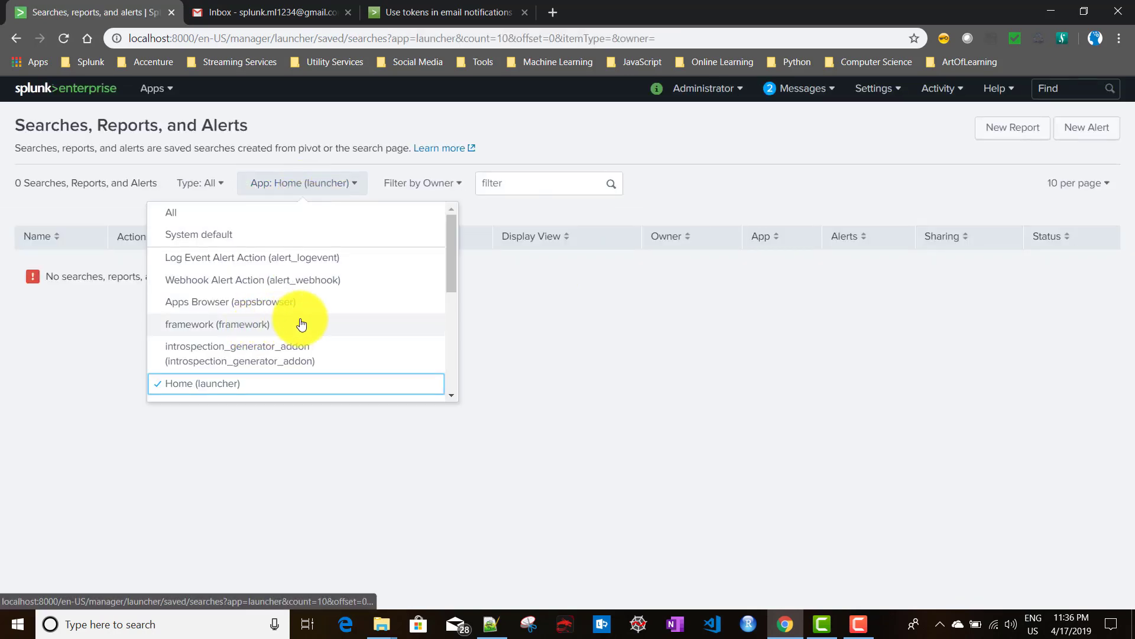
{"action": "scroll", "coordinate": [254, 331], "scroll_direction": "down", "scroll_amount": 3}
{"action": "left_click", "coordinate": [269, 230]}
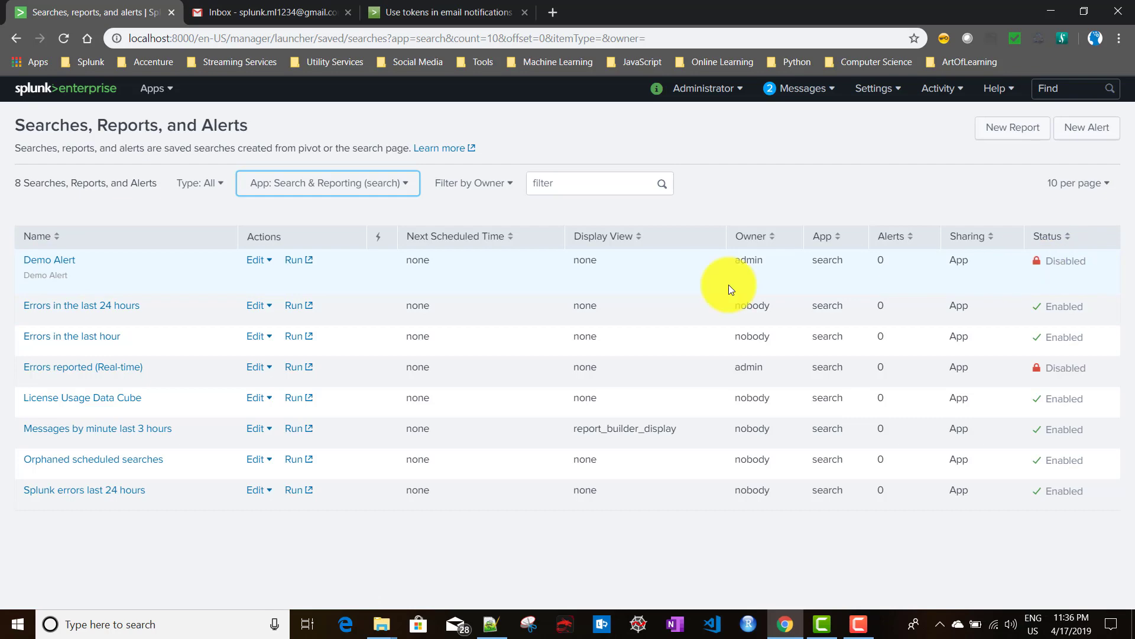
{"action": "left_click", "coordinate": [54, 261]}
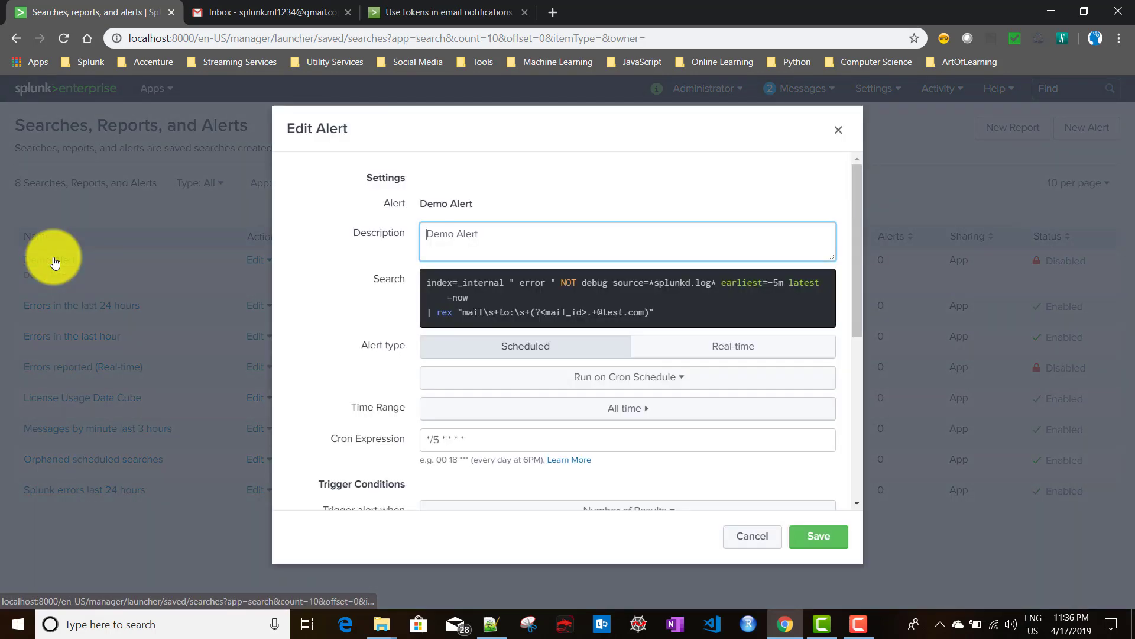
Set the cron expression to */3 * * * *, trigger Once, and turn off throttling.
{"action": "scroll", "coordinate": [338, 314], "scroll_direction": "down", "scroll_amount": 4}
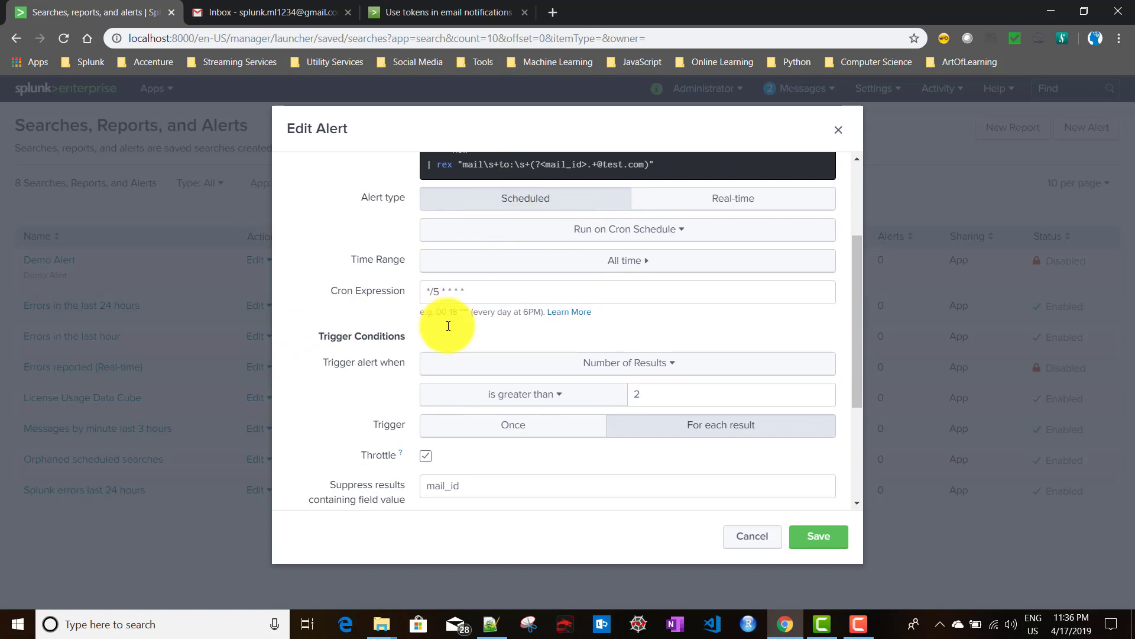
{"action": "left_click", "coordinate": [438, 291]}
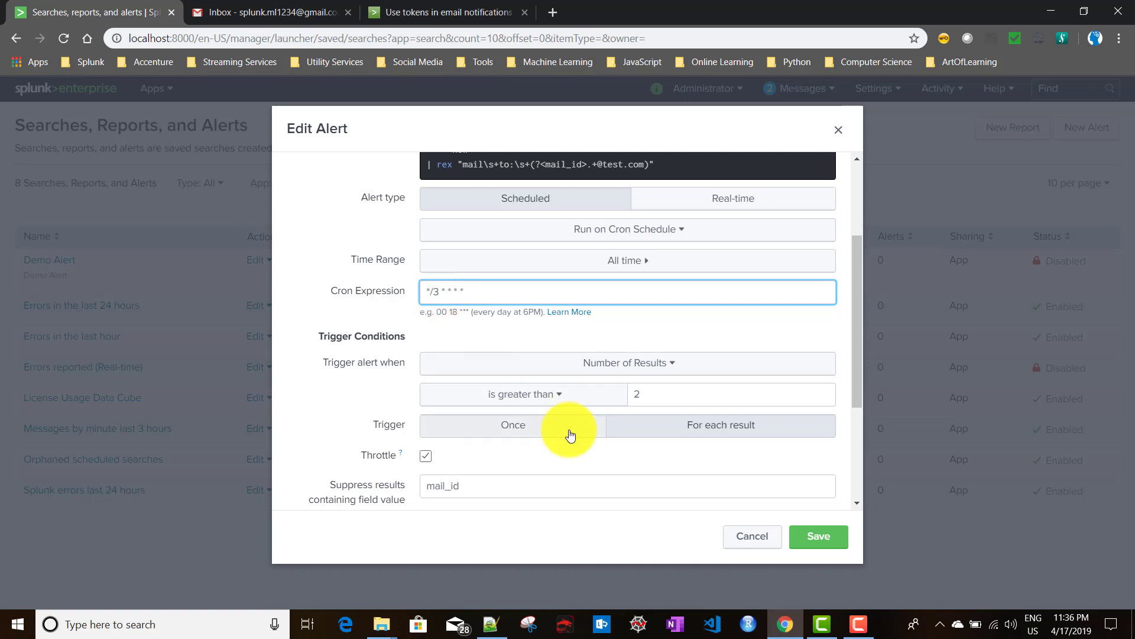
{"action": "scroll", "coordinate": [527, 398], "scroll_direction": "down", "scroll_amount": 1}
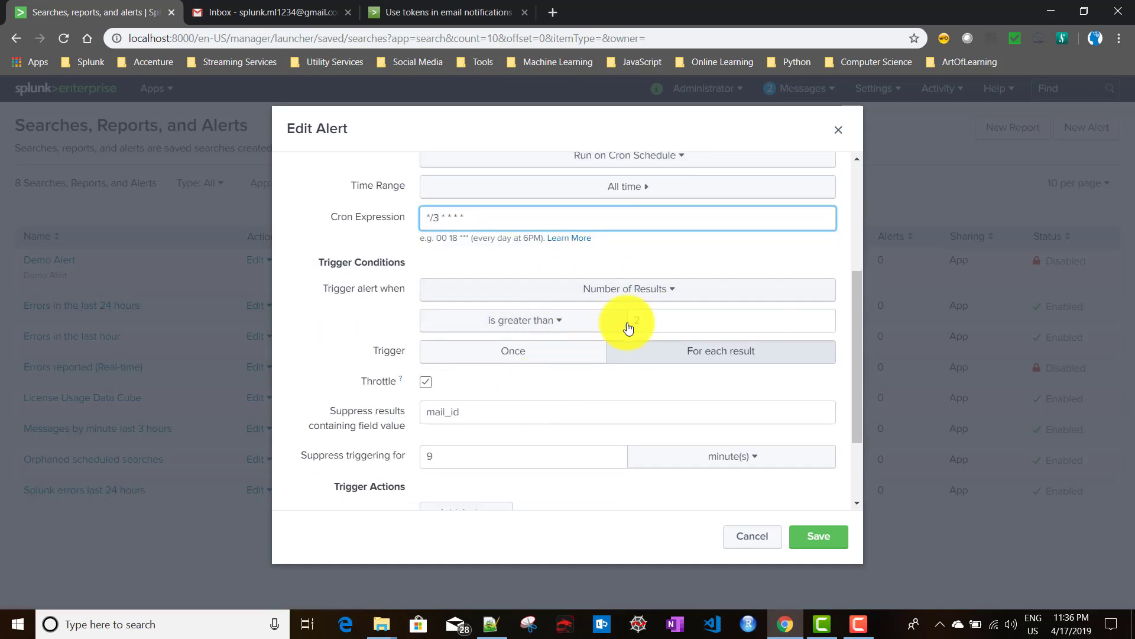
{"action": "left_click", "coordinate": [519, 362]}
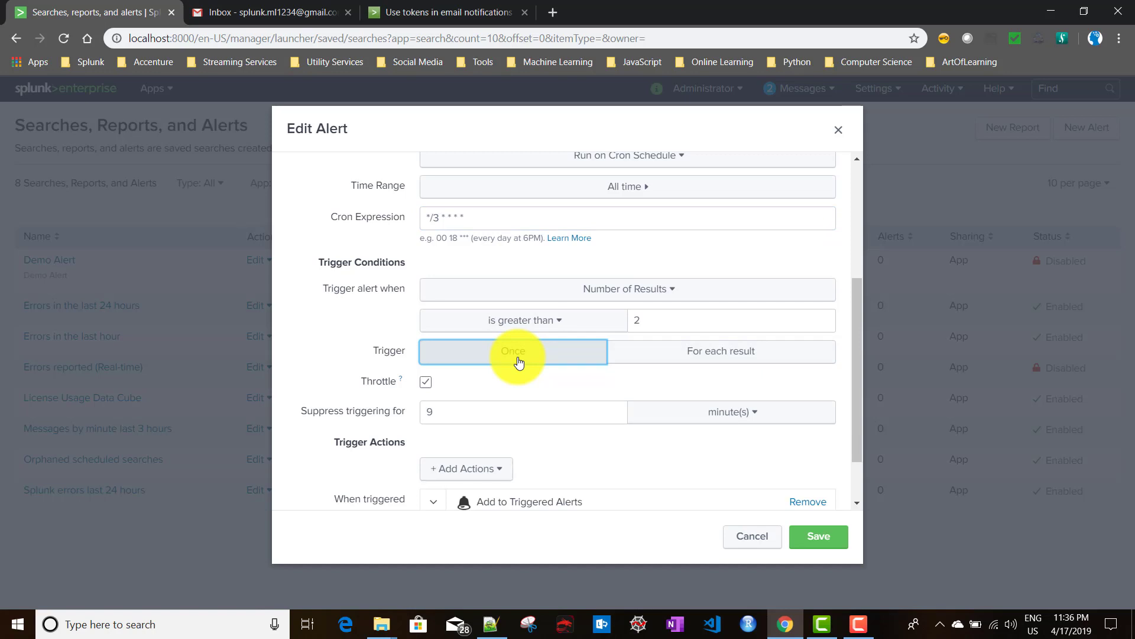
{"action": "left_click", "coordinate": [426, 383]}
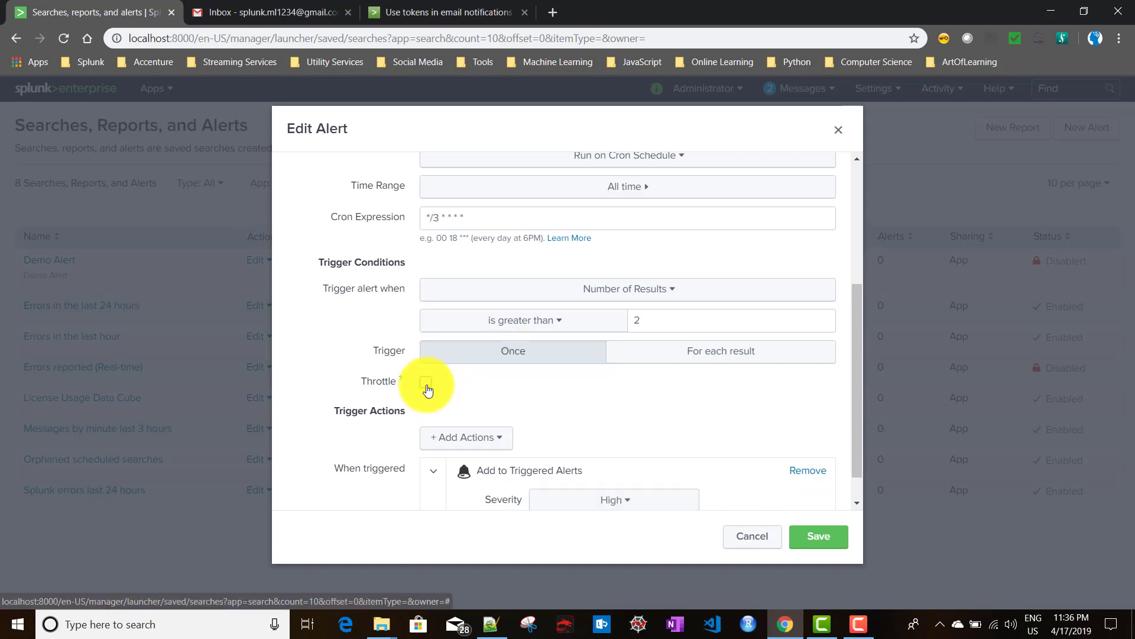
Replace the Add to Triggered Alerts action with a Send email action.
{"action": "scroll", "coordinate": [683, 474], "scroll_direction": "down", "scroll_amount": 1}
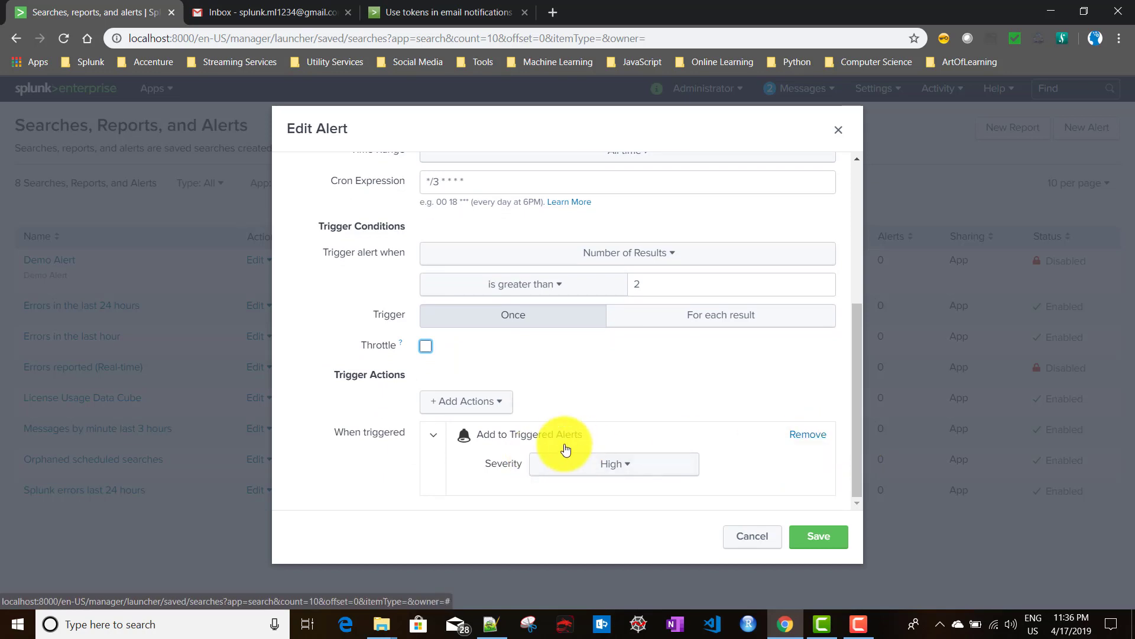
{"action": "left_click", "coordinate": [813, 445]}
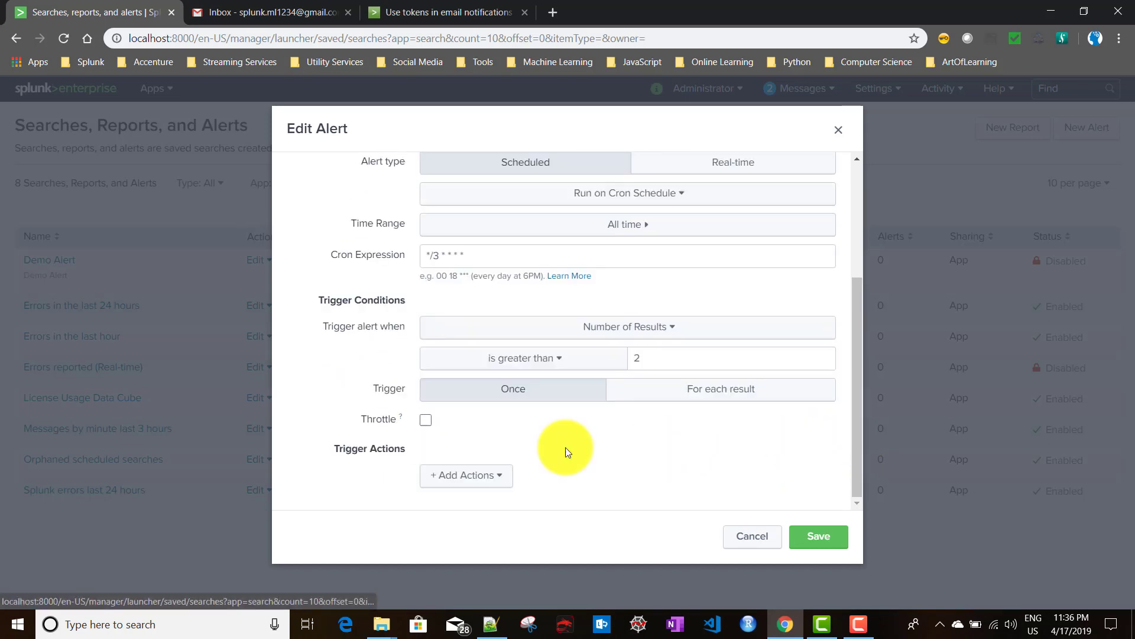
{"action": "left_click", "coordinate": [465, 476]}
{"action": "scroll", "coordinate": [408, 403], "scroll_direction": "down", "scroll_amount": 3}
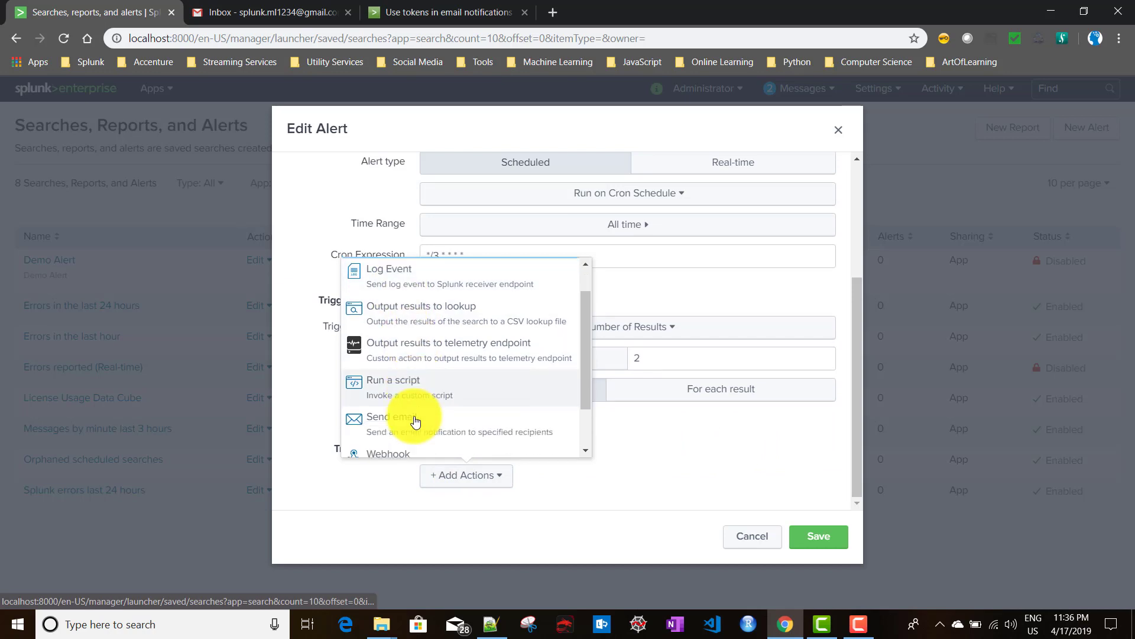
{"action": "left_click", "coordinate": [400, 371]}
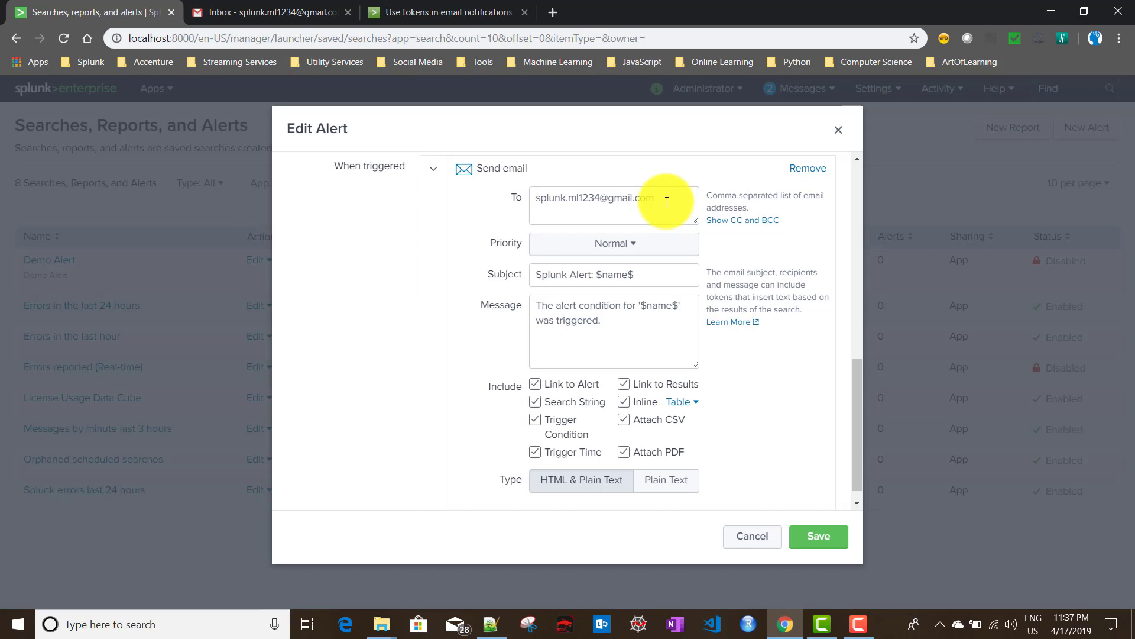
{"action": "left_click_drag", "start_coordinate": [664, 199], "coordinate": [531, 201]}
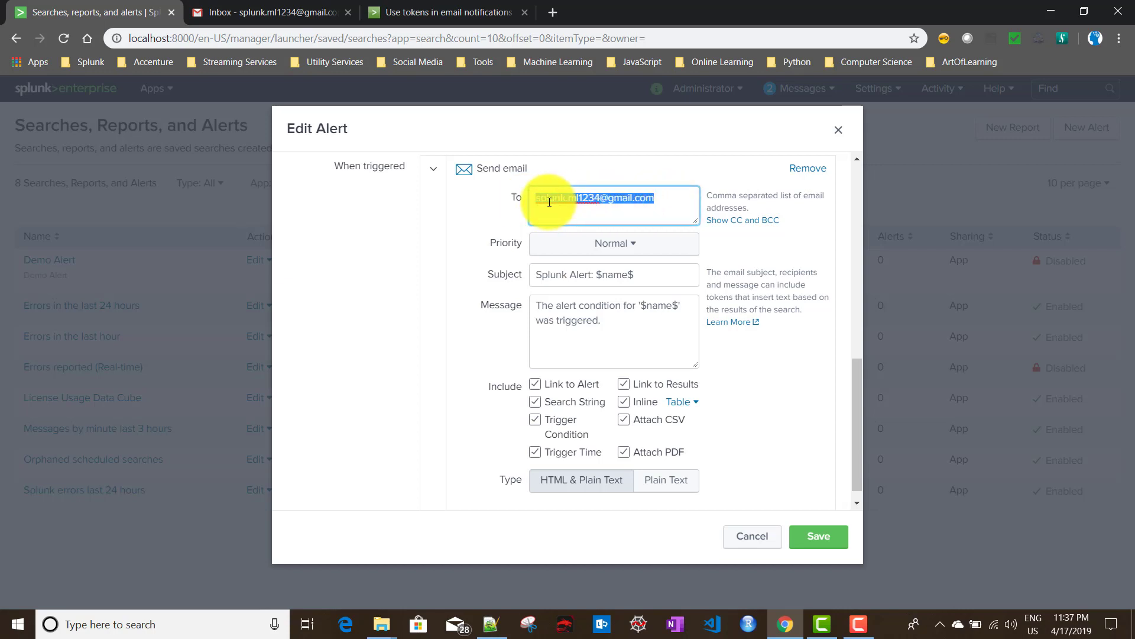
{"action": "left_click", "coordinate": [537, 201]}
{"action": "left_click_drag", "start_coordinate": [537, 201], "coordinate": [678, 199]}
{"action": "left_click", "coordinate": [680, 200]}
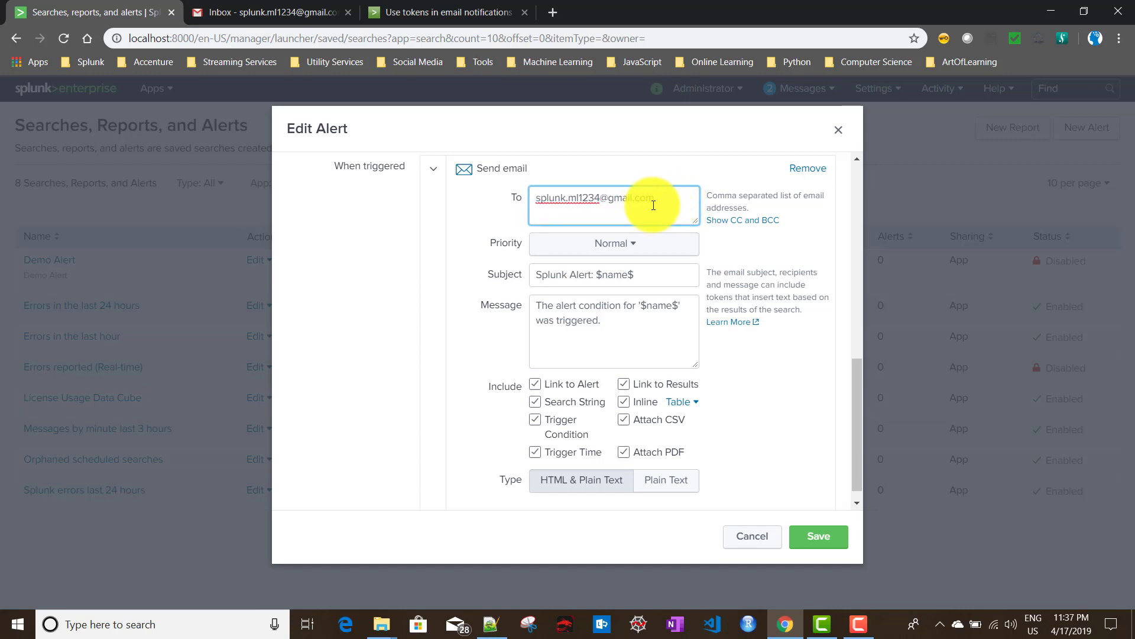
{"action": "left_click_drag", "start_coordinate": [700, 206], "coordinate": [600, 210]}
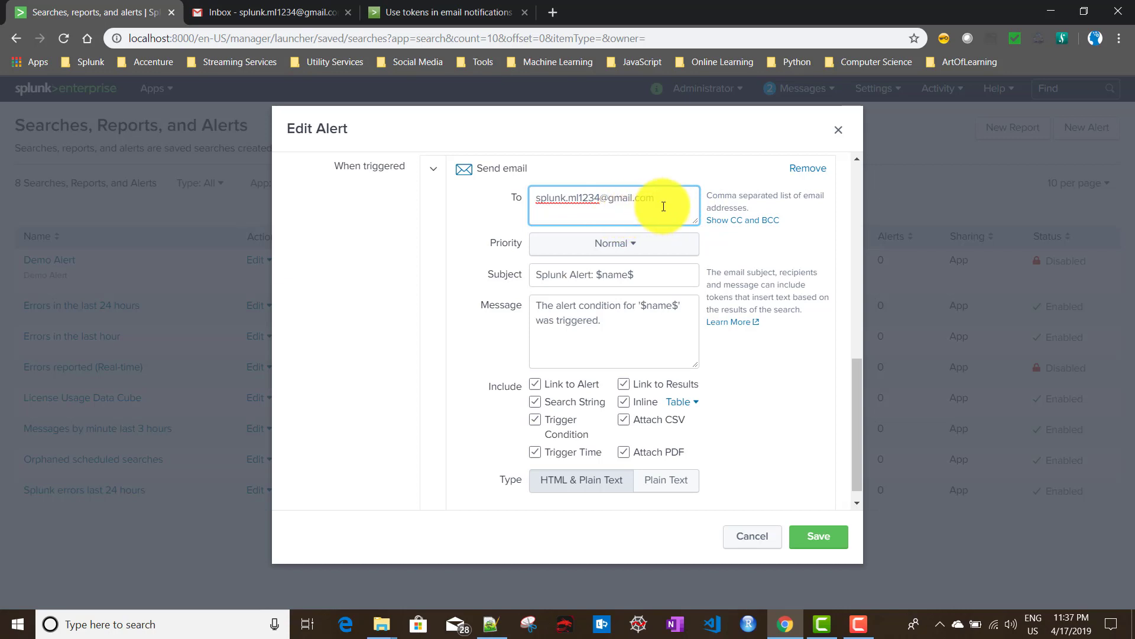
{"action": "left_click", "coordinate": [740, 222]}
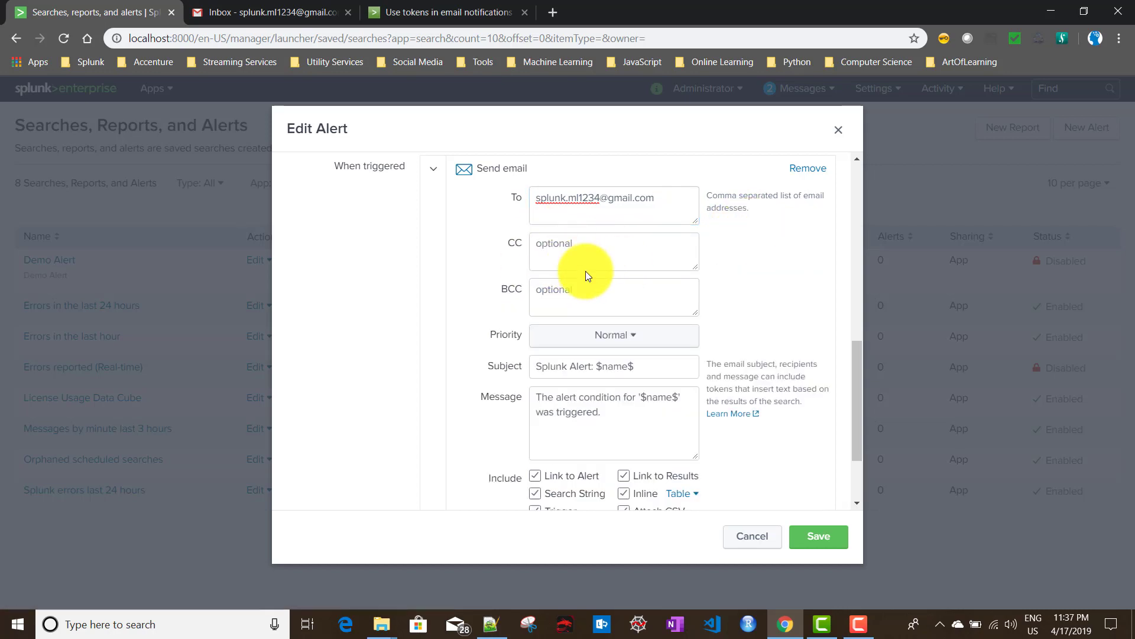
{"action": "left_click", "coordinate": [557, 252]}
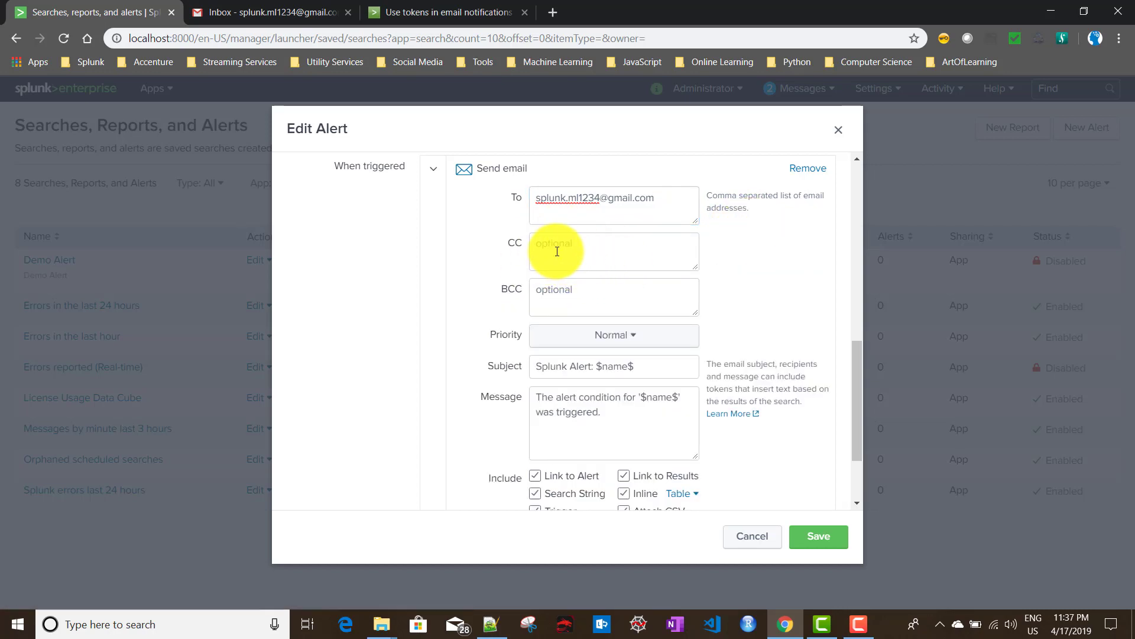
{"action": "left_click", "coordinate": [558, 298]}
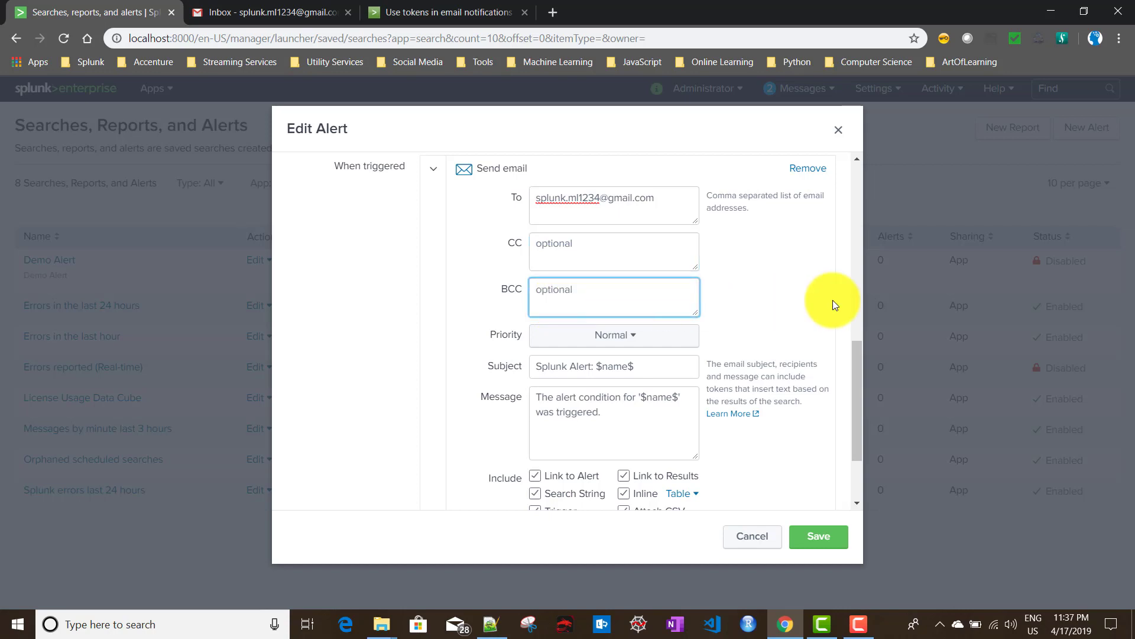
{"action": "scroll", "coordinate": [833, 303], "scroll_direction": "down", "scroll_amount": 1}
{"action": "scroll", "coordinate": [833, 305], "scroll_direction": "down", "scroll_amount": 1}
{"action": "left_click", "coordinate": [609, 227]}
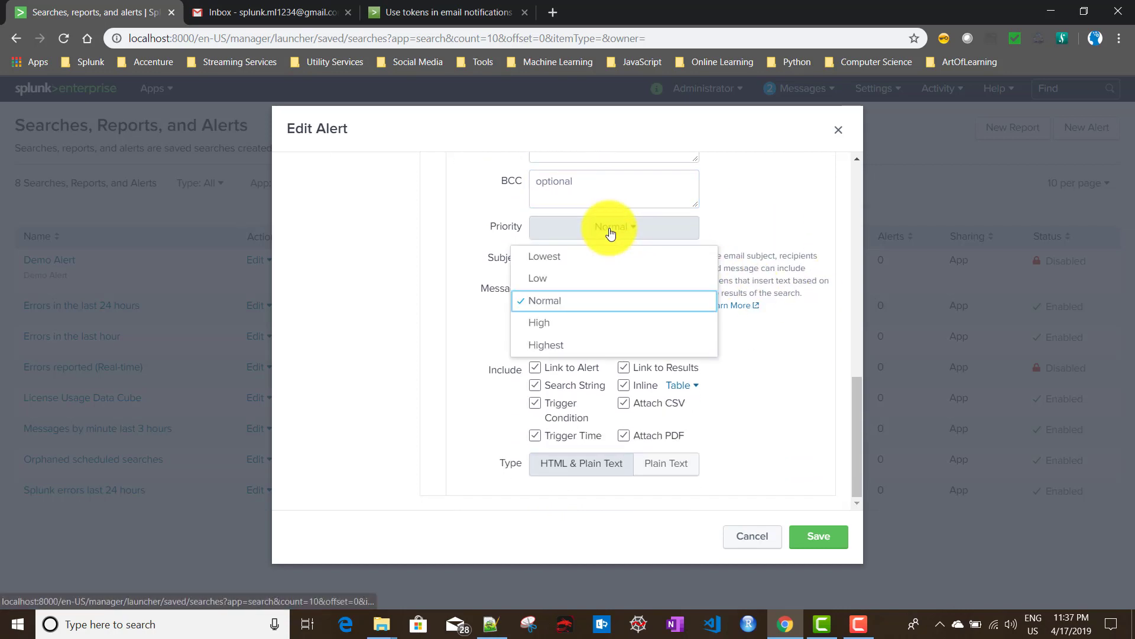
{"action": "left_click", "coordinate": [552, 322]}
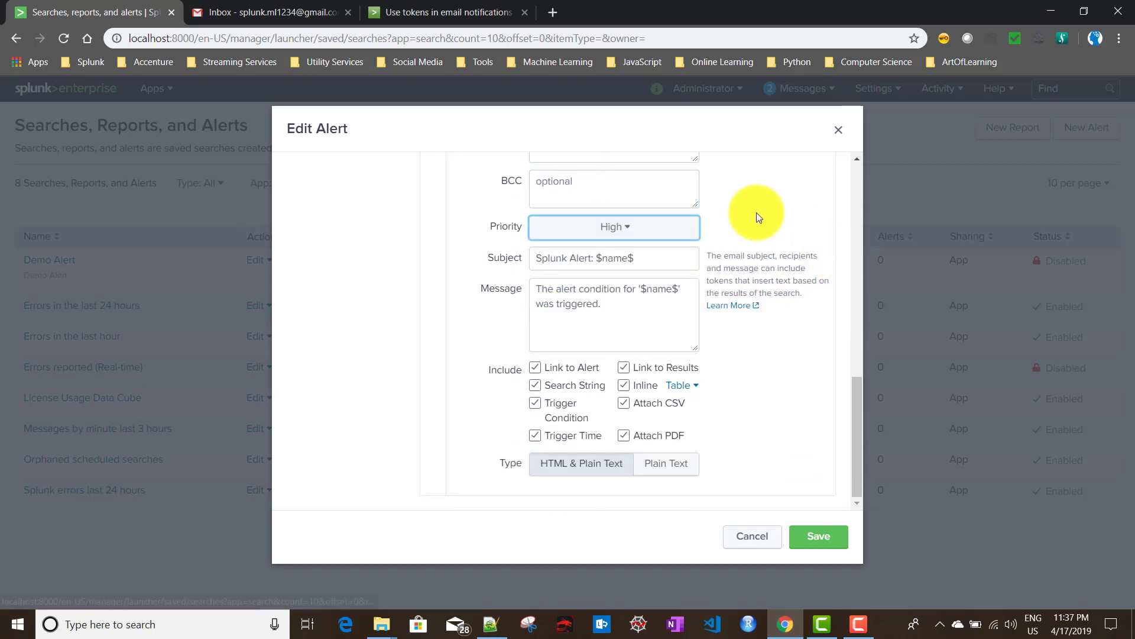
{"action": "left_click", "coordinate": [495, 258]}
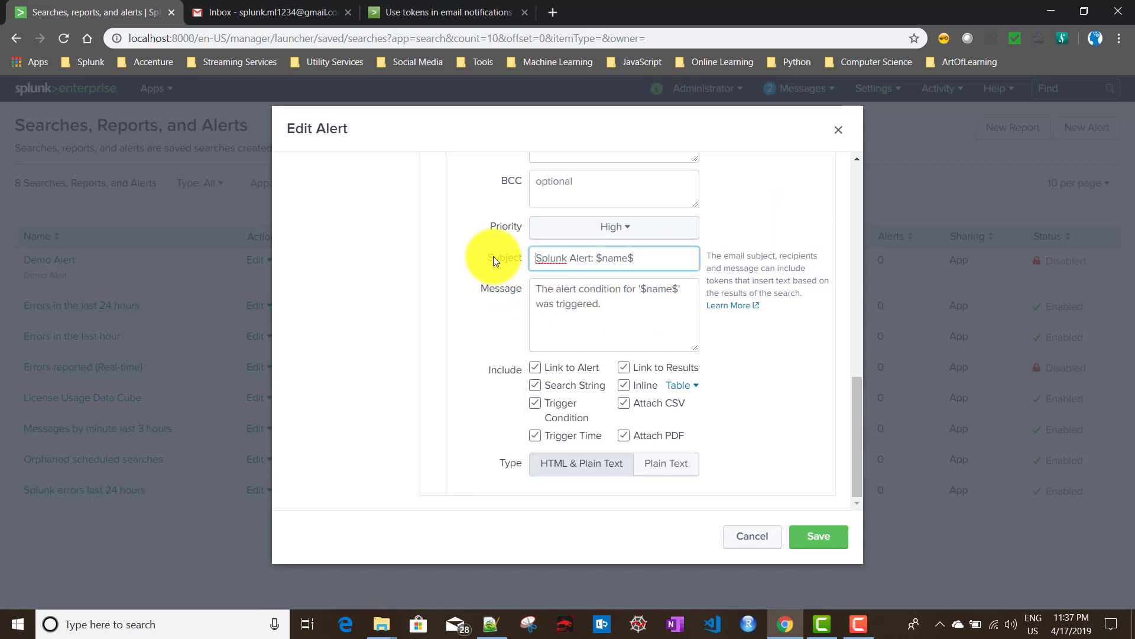
{"action": "left_click_drag", "start_coordinate": [664, 259], "coordinate": [534, 265]}
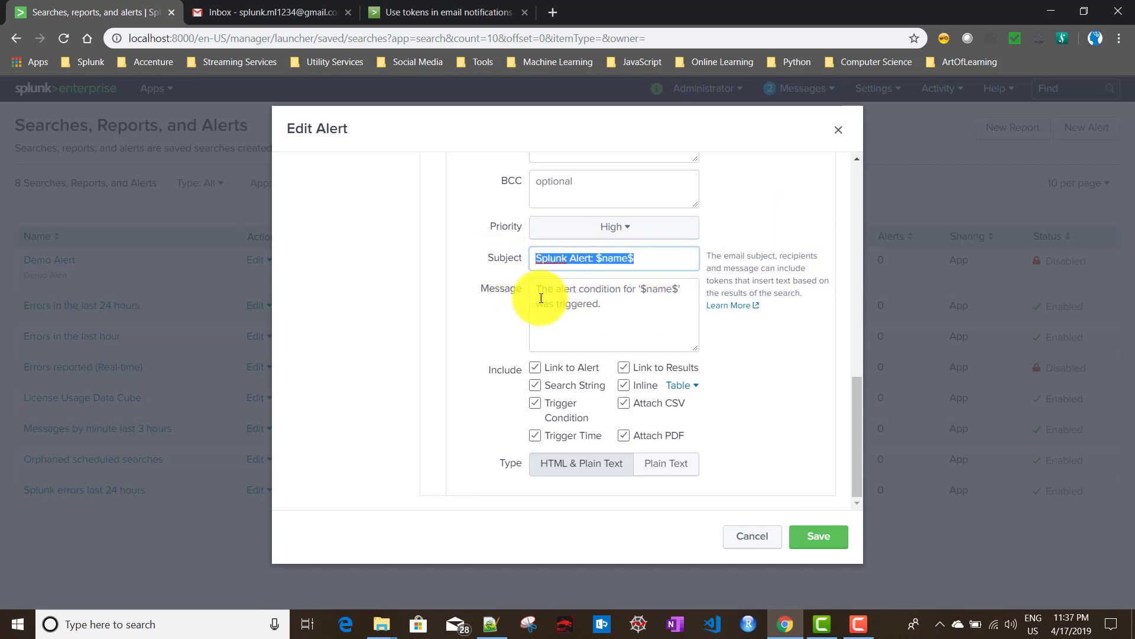
{"action": "left_click_drag", "start_coordinate": [666, 299], "coordinate": [511, 289]}
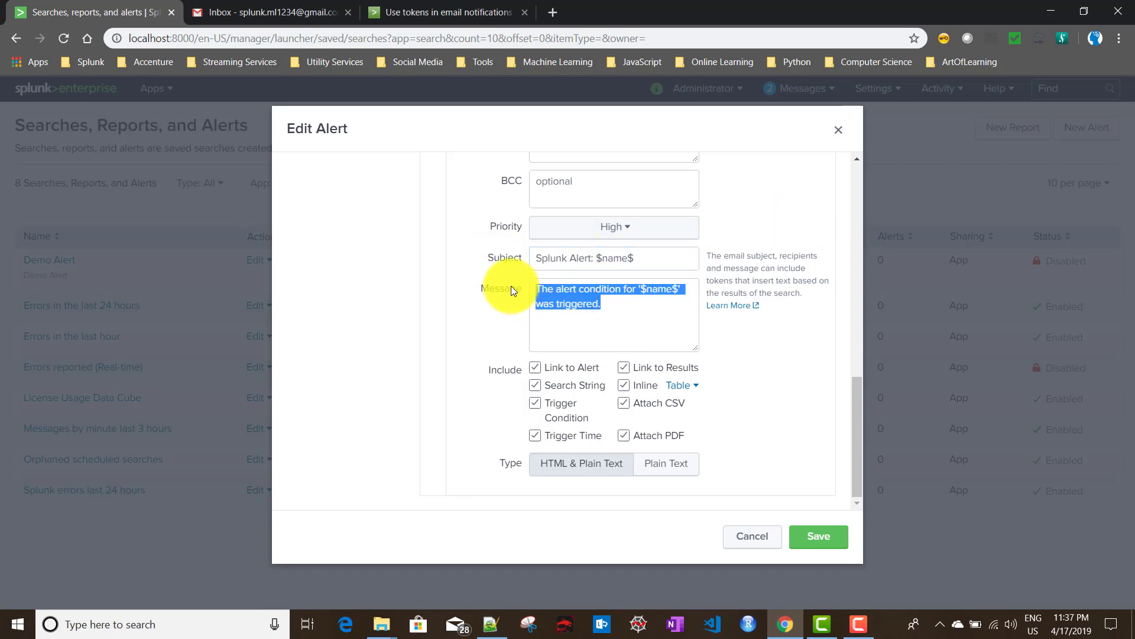
{"action": "left_click", "coordinate": [606, 318]}
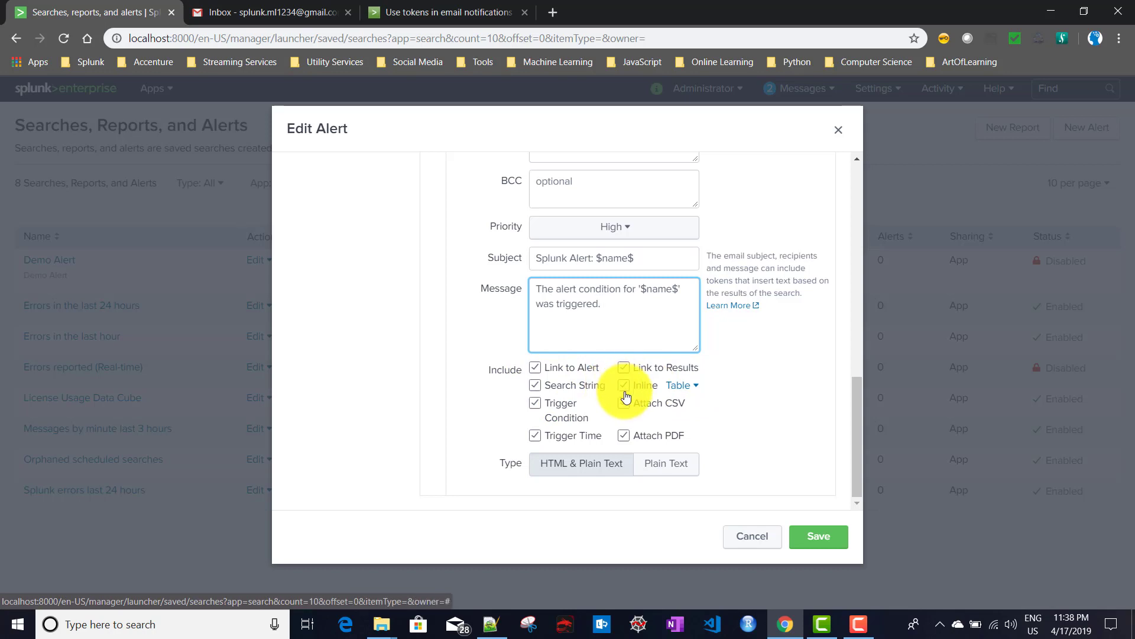
{"action": "scroll", "coordinate": [630, 390], "scroll_direction": "up", "scroll_amount": 10}
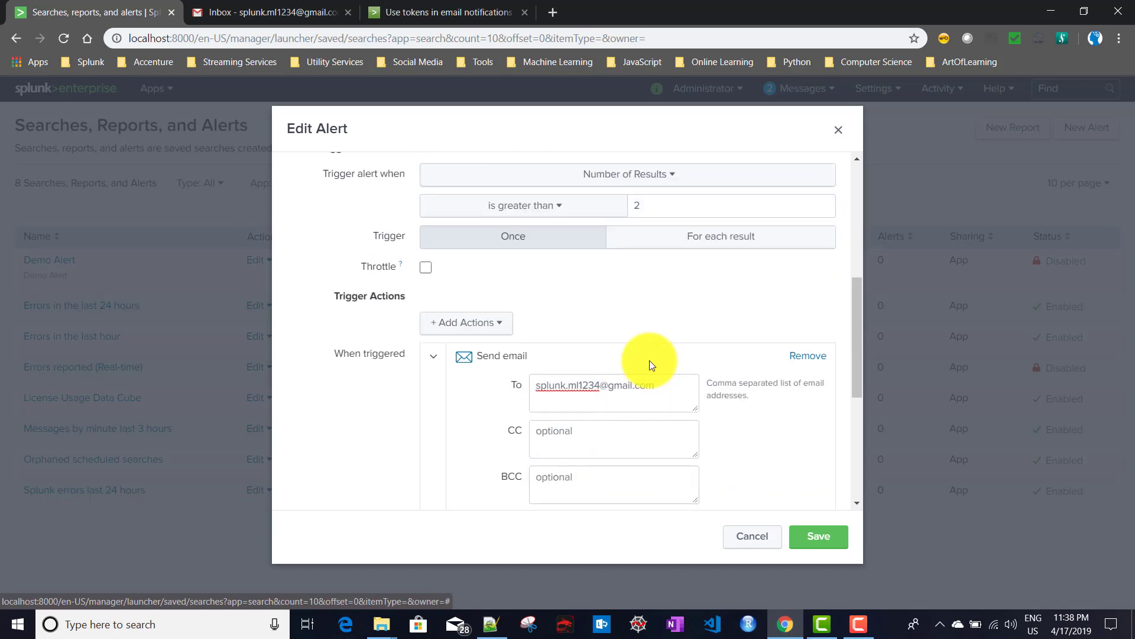
Set the email type to HTML & Plain Text and highlight the $name$ token in the subject.
{"action": "scroll", "coordinate": [604, 208], "scroll_direction": "up", "scroll_amount": 2}
{"action": "scroll", "coordinate": [609, 343], "scroll_direction": "down", "scroll_amount": 10}
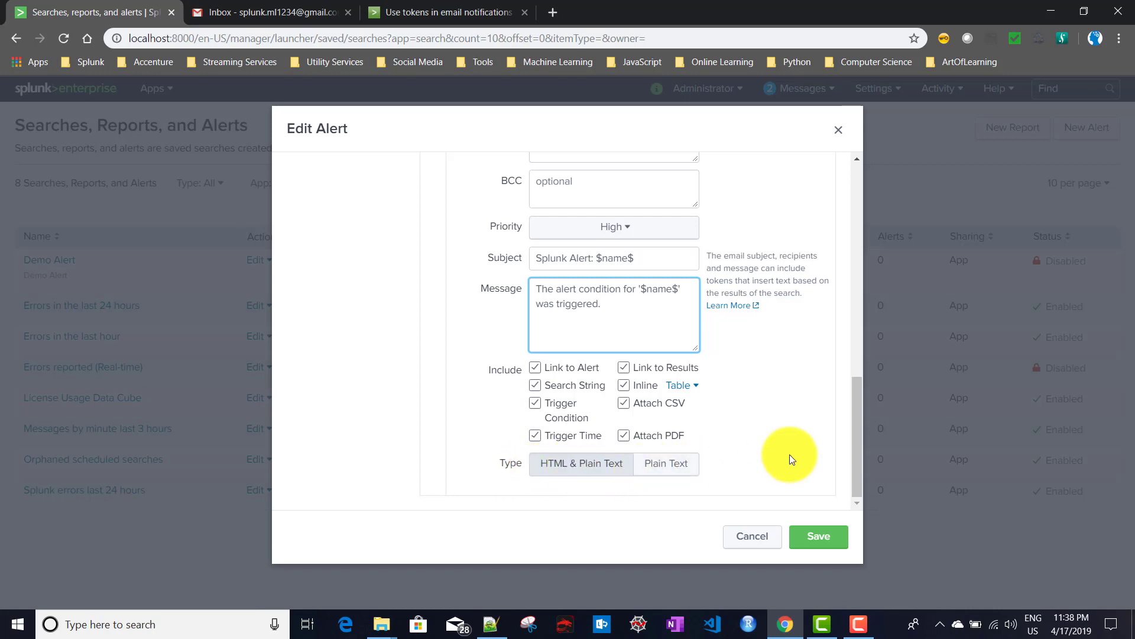
{"action": "left_click", "coordinate": [550, 464]}
{"action": "scroll", "coordinate": [743, 447], "scroll_direction": "up", "scroll_amount": 2}
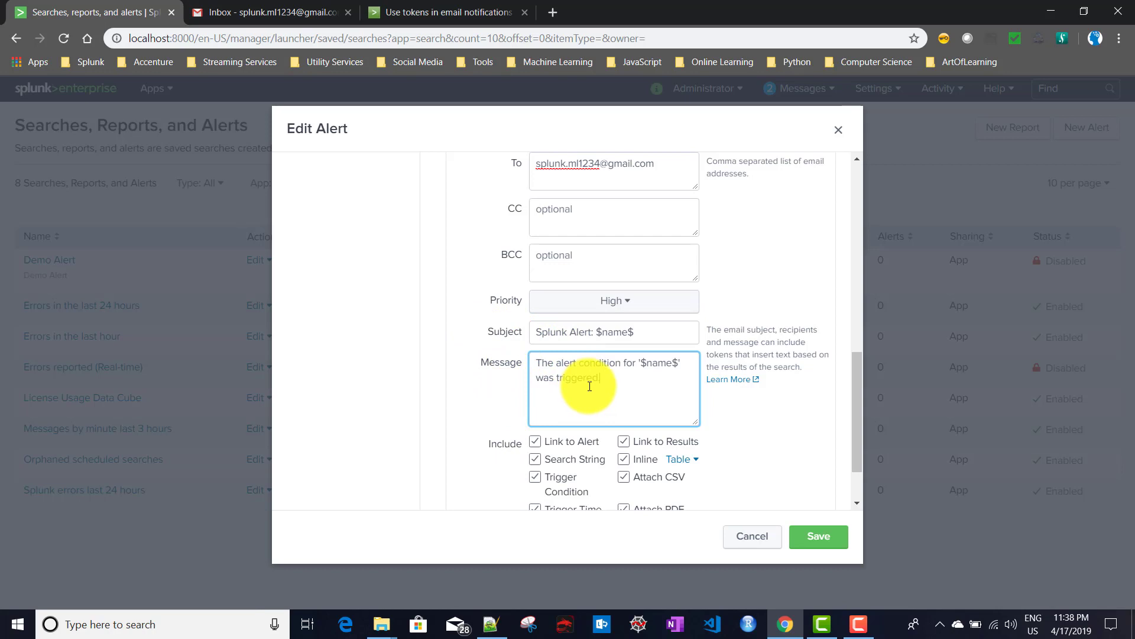
{"action": "left_click_drag", "start_coordinate": [596, 332], "coordinate": [679, 363]}
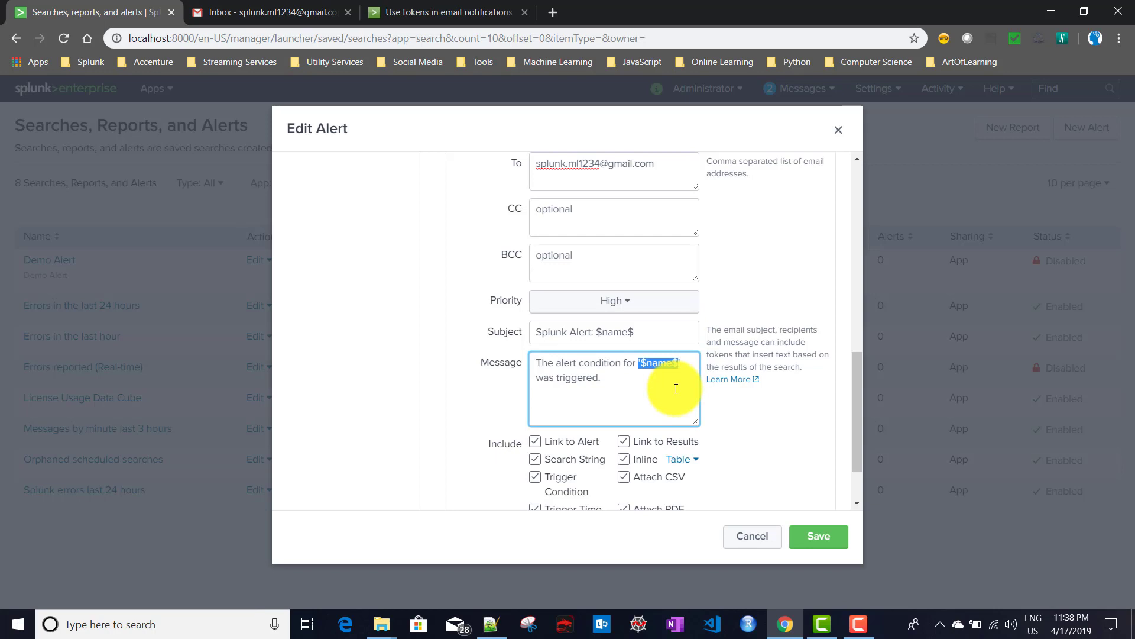
{"action": "left_click", "coordinate": [429, 11]}
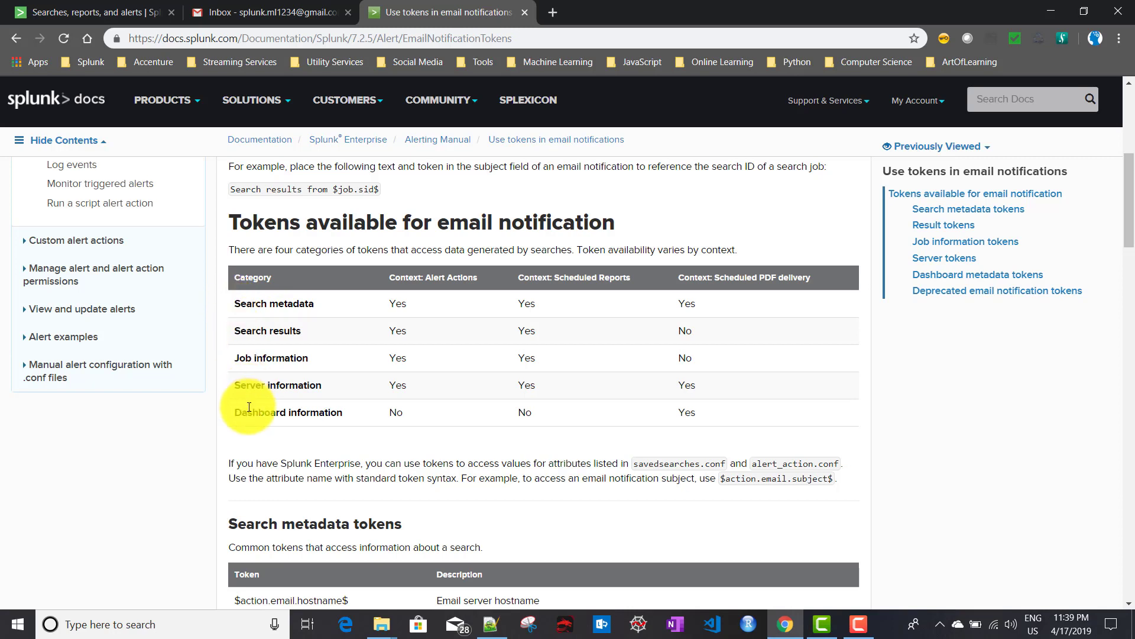
Review the token categories: Search metadata, Search results, Job information, Server information, Dashboard information.
{"action": "left_click_drag", "start_coordinate": [234, 304], "coordinate": [330, 305]}
{"action": "left_click_drag", "start_coordinate": [234, 330], "coordinate": [314, 335]}
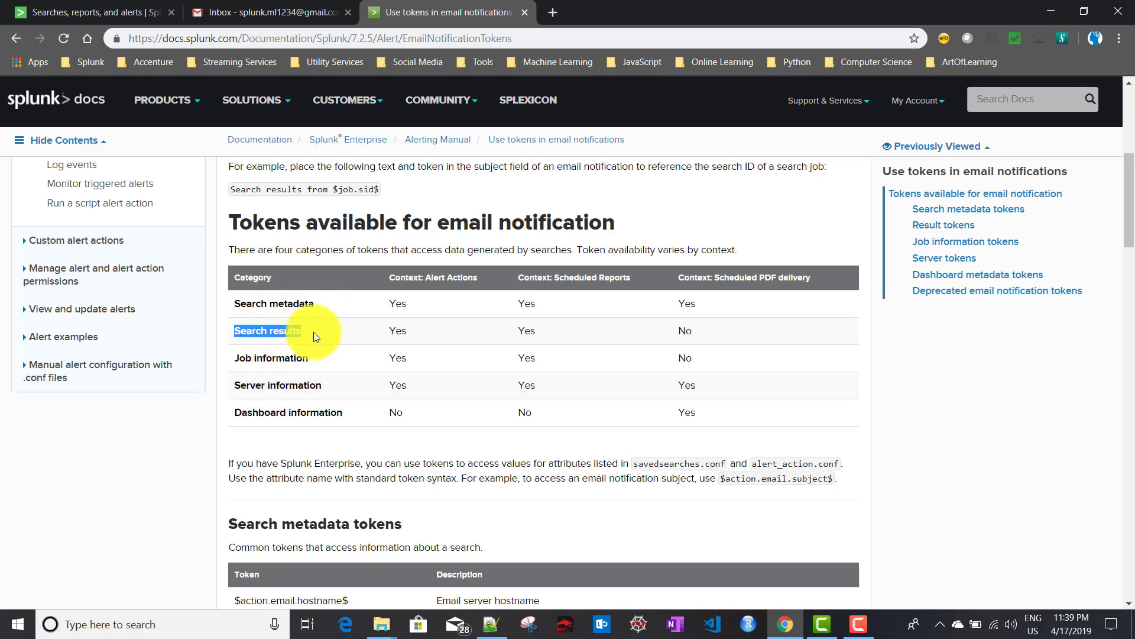
{"action": "left_click_drag", "start_coordinate": [235, 358], "coordinate": [312, 359]}
{"action": "left_click_drag", "start_coordinate": [237, 385], "coordinate": [325, 385]}
{"action": "left_click_drag", "start_coordinate": [237, 414], "coordinate": [347, 414]}
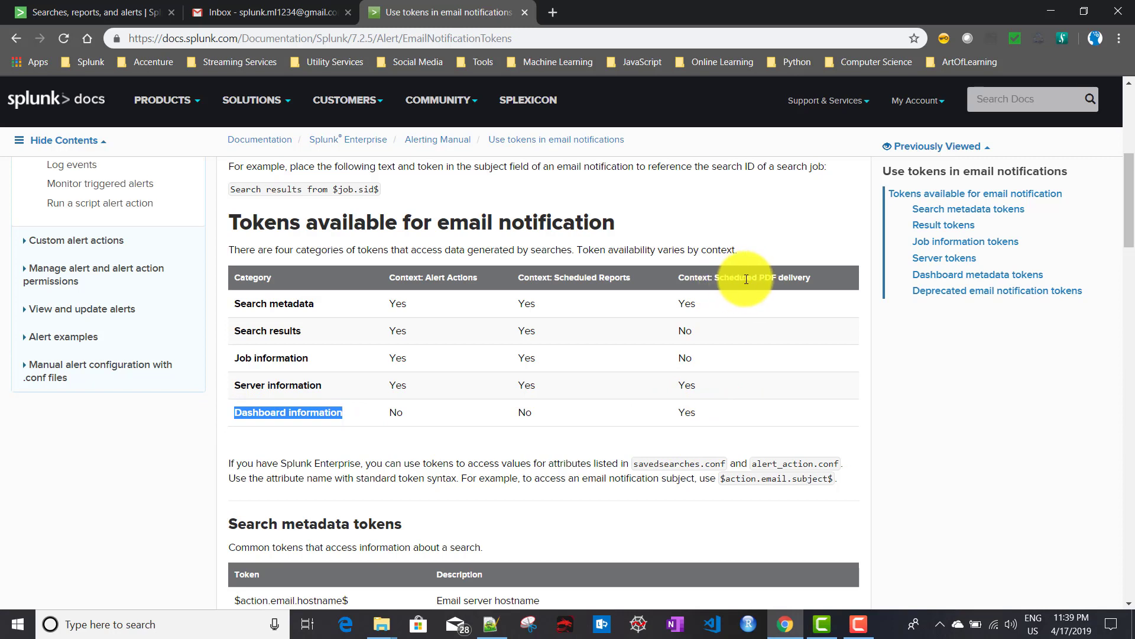
{"action": "left_click_drag", "start_coordinate": [230, 304], "coordinate": [319, 303]}
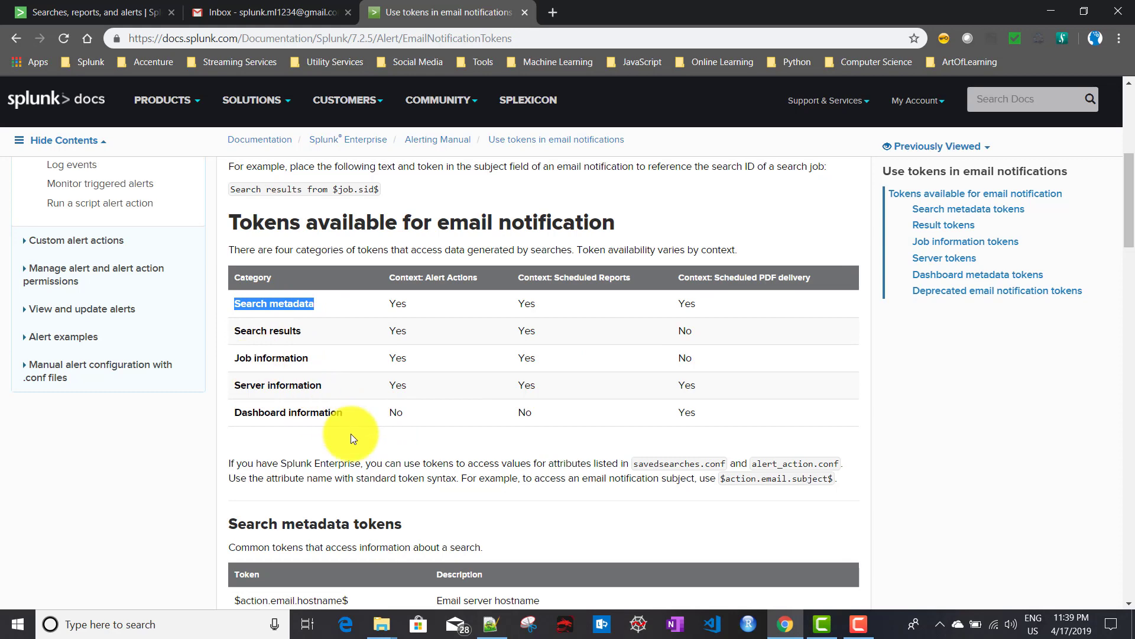
{"action": "scroll", "coordinate": [349, 432], "scroll_direction": "down", "scroll_amount": 5}
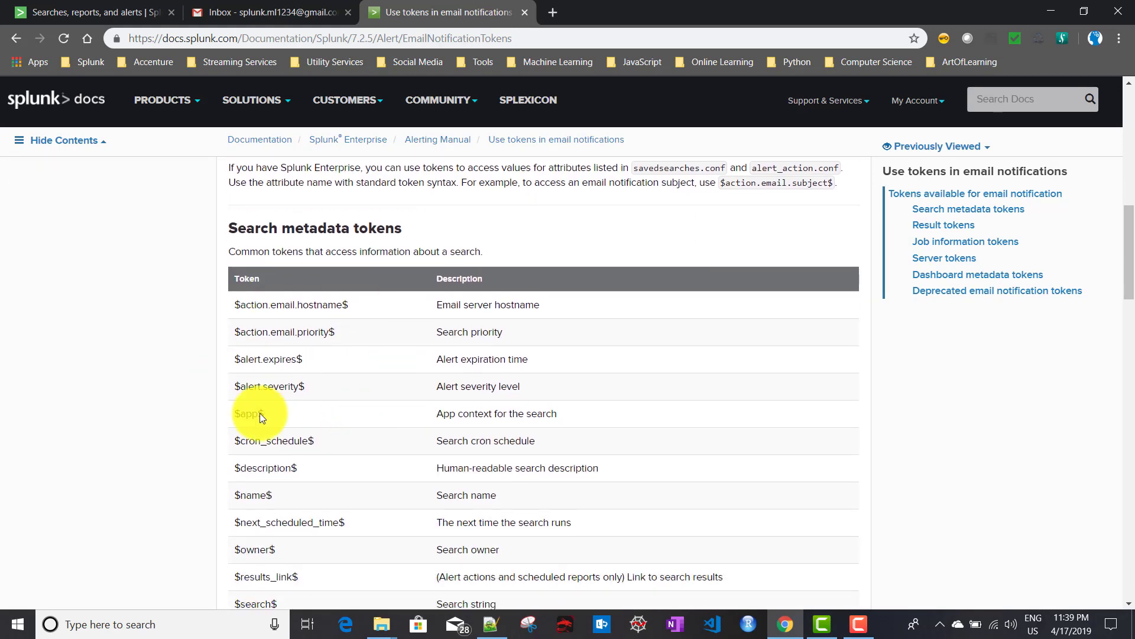
{"action": "scroll", "coordinate": [301, 384], "scroll_direction": "up", "scroll_amount": 2}
{"action": "scroll", "coordinate": [331, 414], "scroll_direction": "down", "scroll_amount": 2}
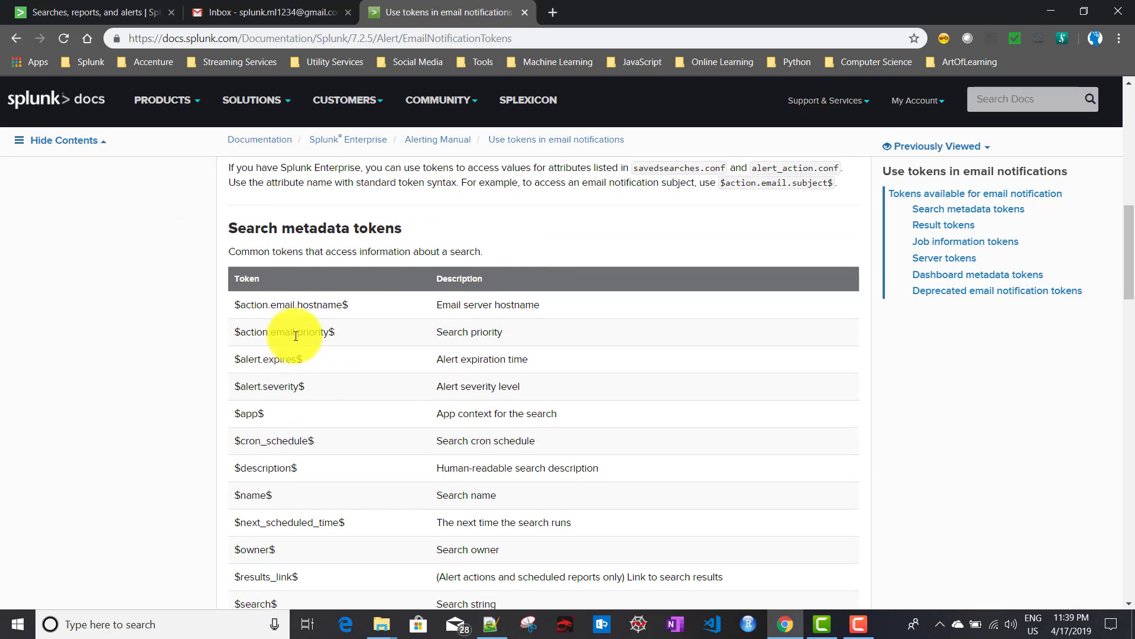
Browse to Splunk's etc\apps\search\local folder and bring up the options for savedsearches.conf.
{"action": "mouse_move", "coordinate": [384, 622]}
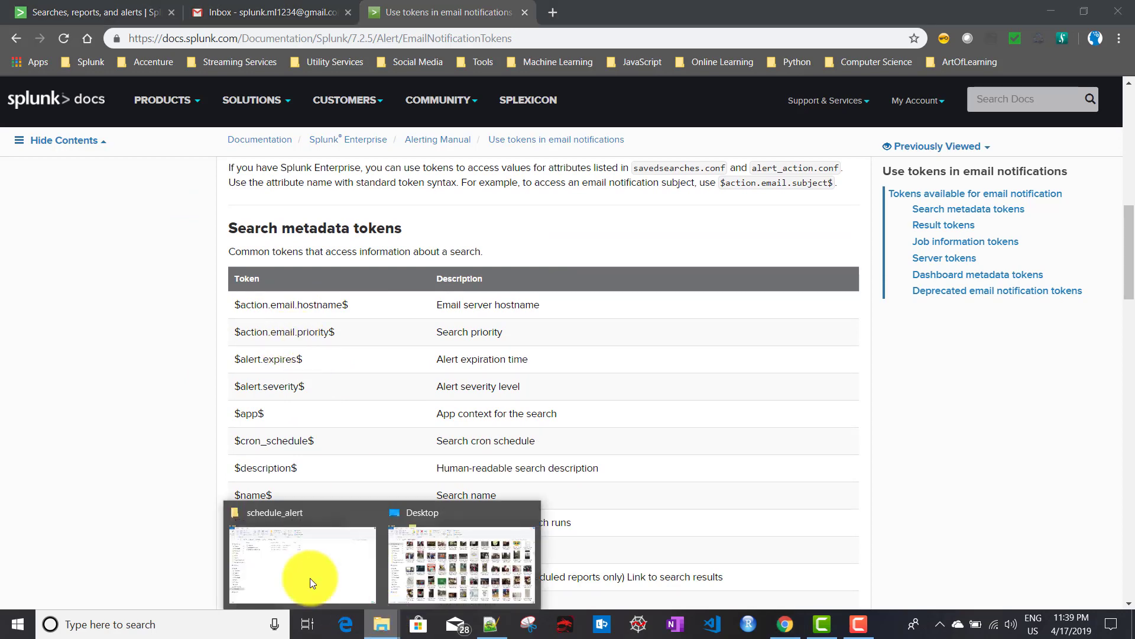
{"action": "left_click", "coordinate": [293, 567]}
{"action": "left_click", "coordinate": [67, 170]}
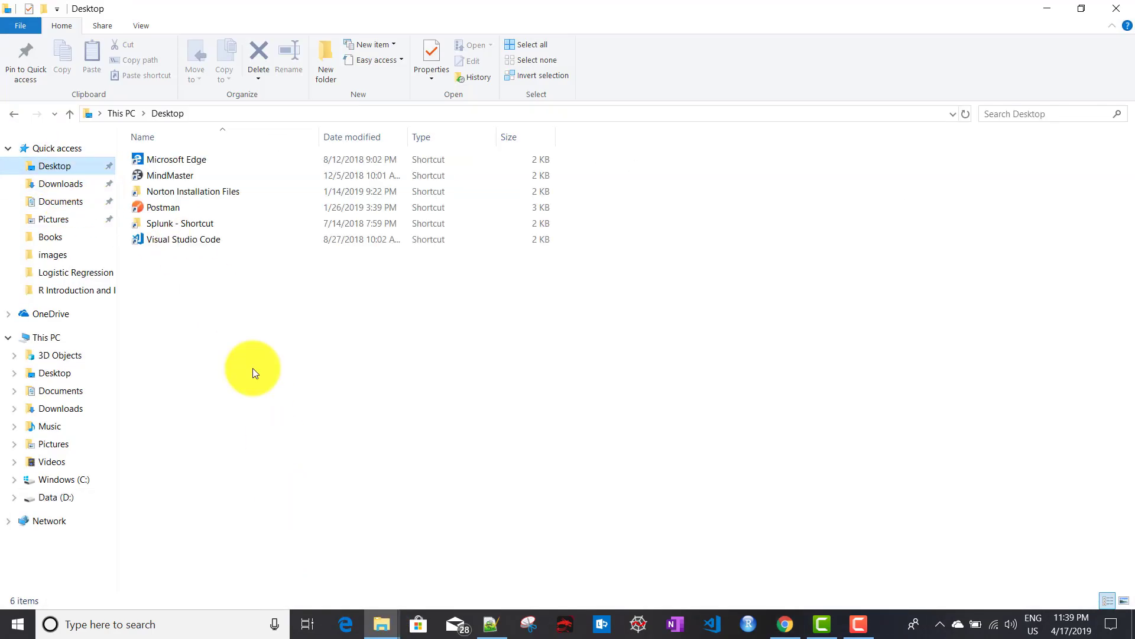
{"action": "double_click", "coordinate": [172, 222]}
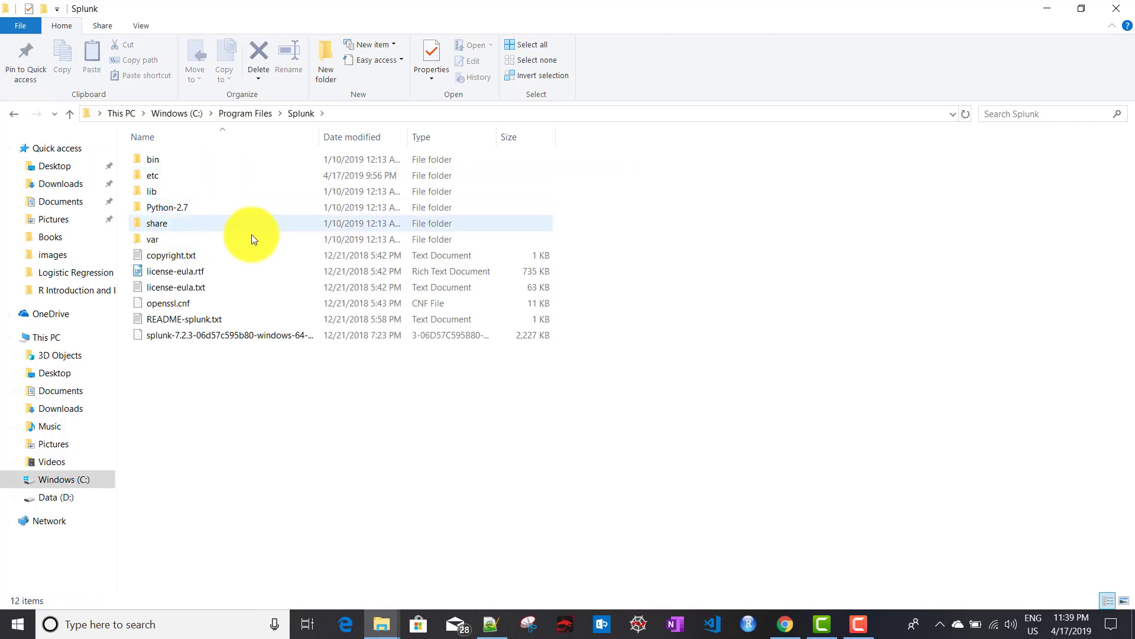
{"action": "double_click", "coordinate": [183, 172]}
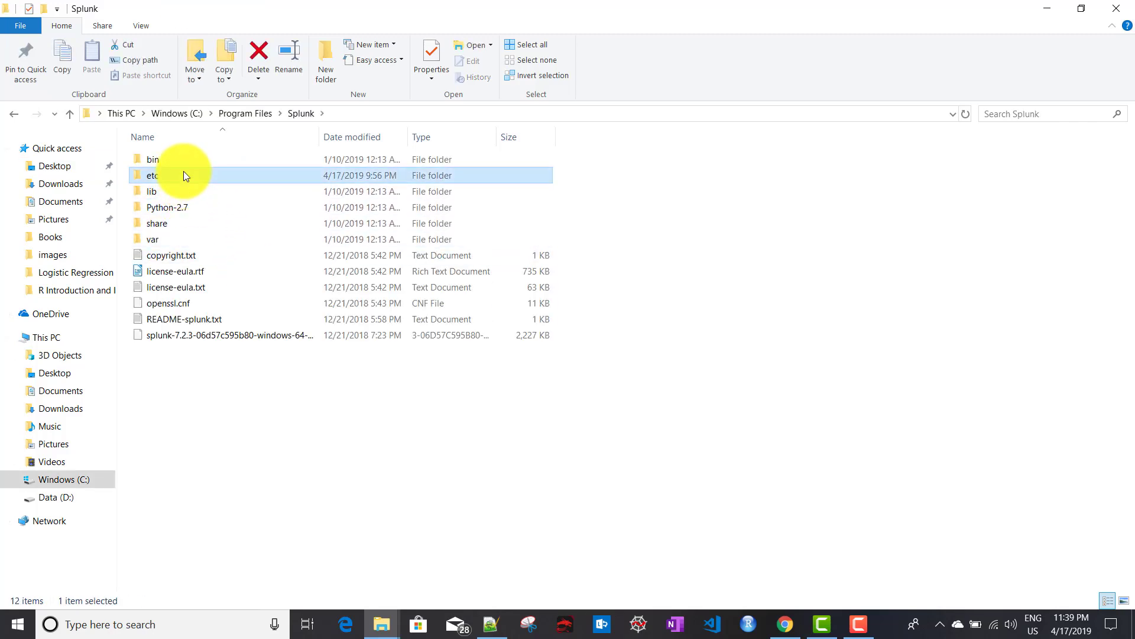
{"action": "double_click", "coordinate": [175, 157]}
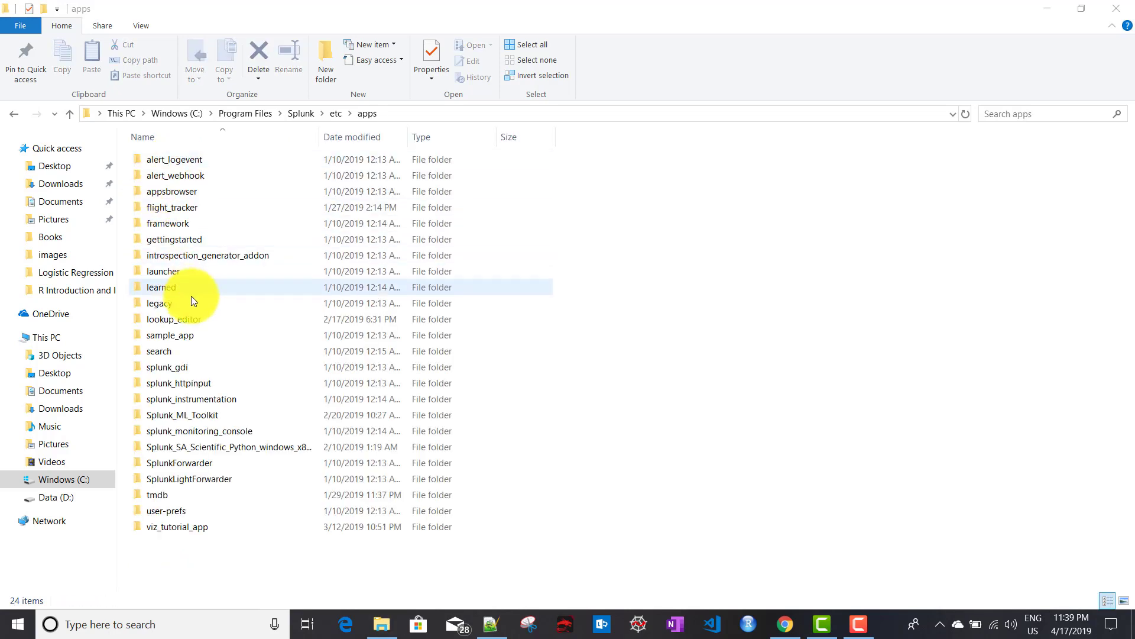
{"action": "double_click", "coordinate": [162, 352]}
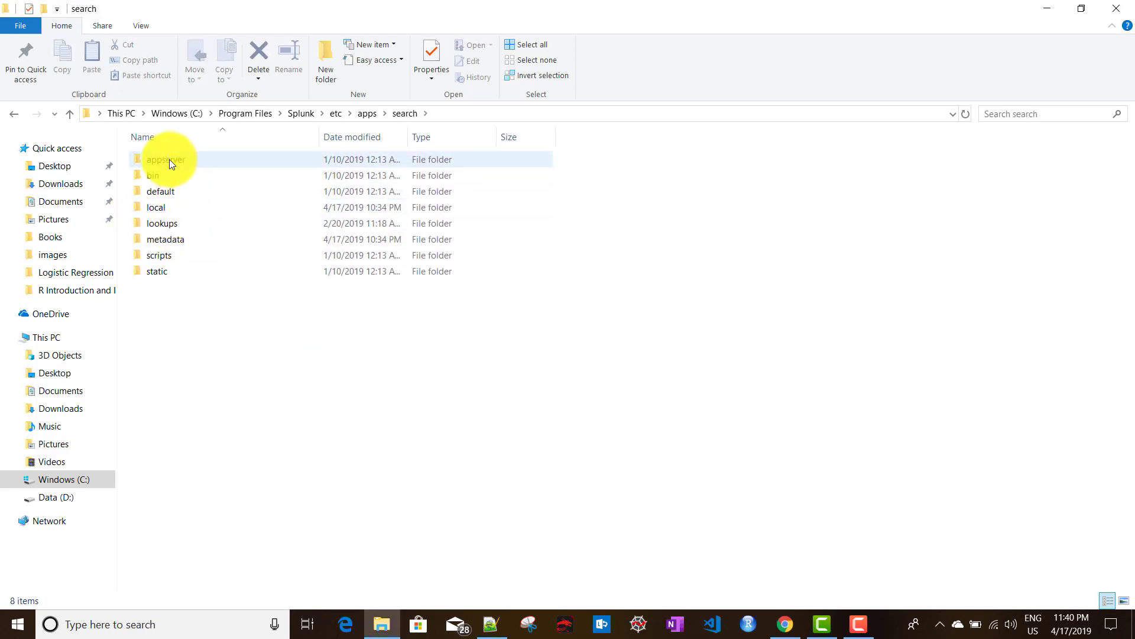
{"action": "double_click", "coordinate": [163, 207]}
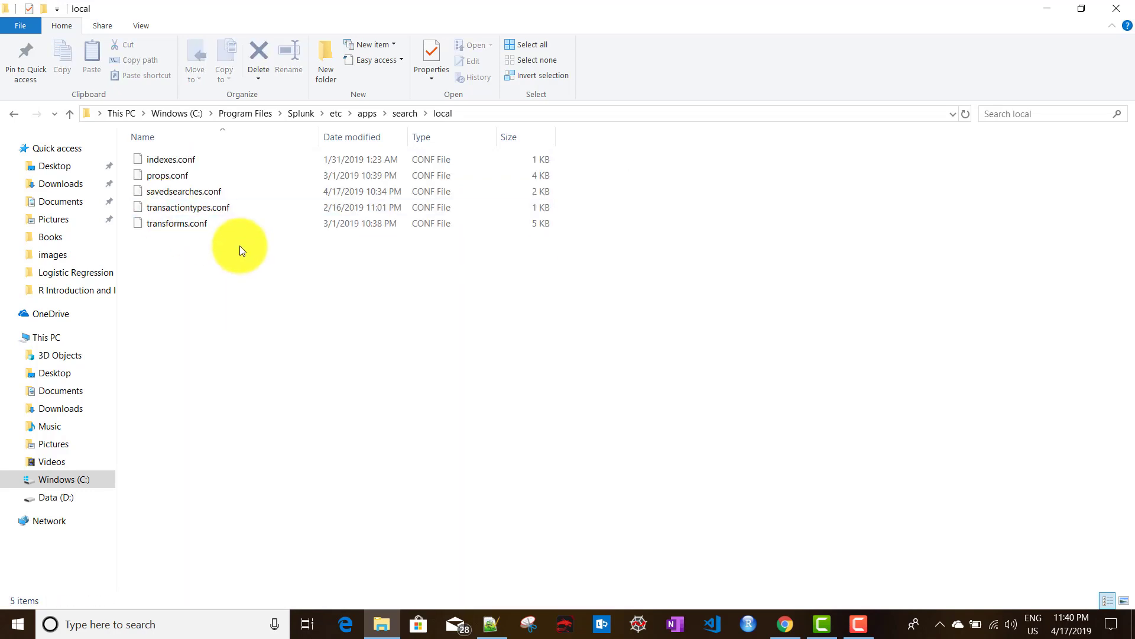
{"action": "right_click", "coordinate": [172, 193]}
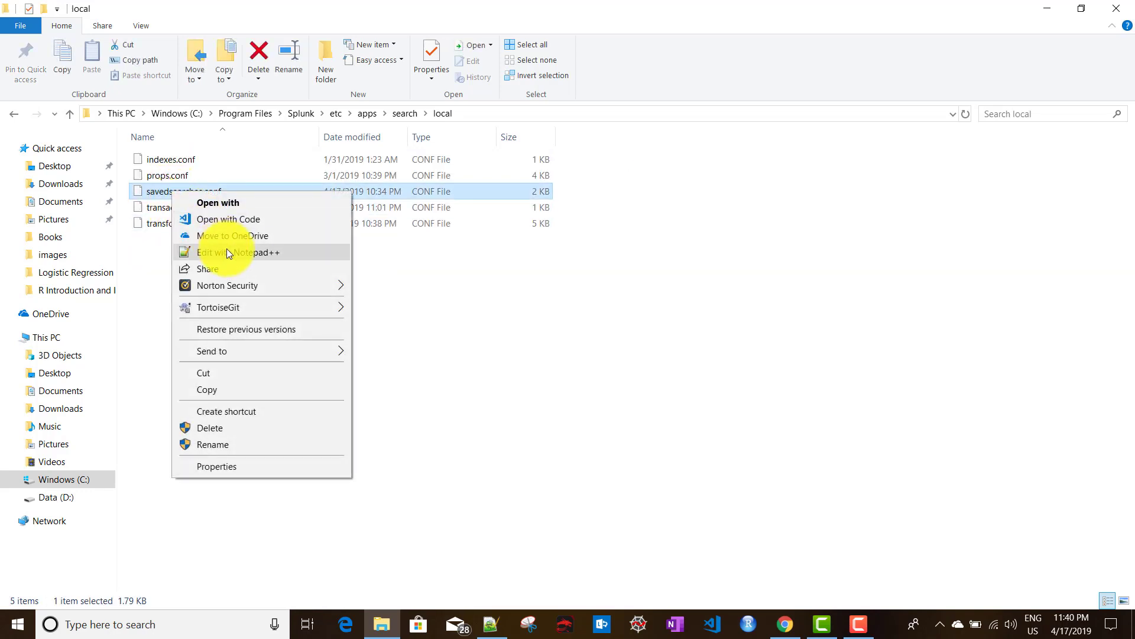
Open savedsearches.conf in Notepad++ and highlight the Demo Alert stanza's email settings.
{"action": "left_click", "coordinate": [226, 249]}
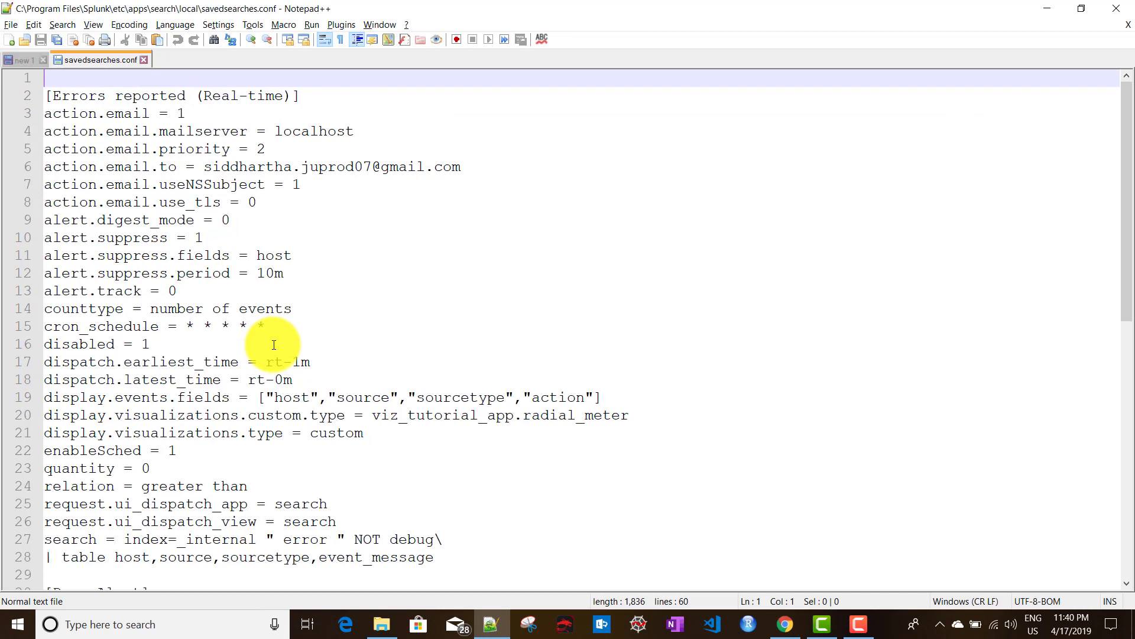
{"action": "scroll", "coordinate": [273, 345], "scroll_direction": "down", "scroll_amount": 6}
{"action": "scroll", "coordinate": [274, 345], "scroll_direction": "down", "scroll_amount": 4}
{"action": "scroll", "coordinate": [274, 345], "scroll_direction": "up", "scroll_amount": 3}
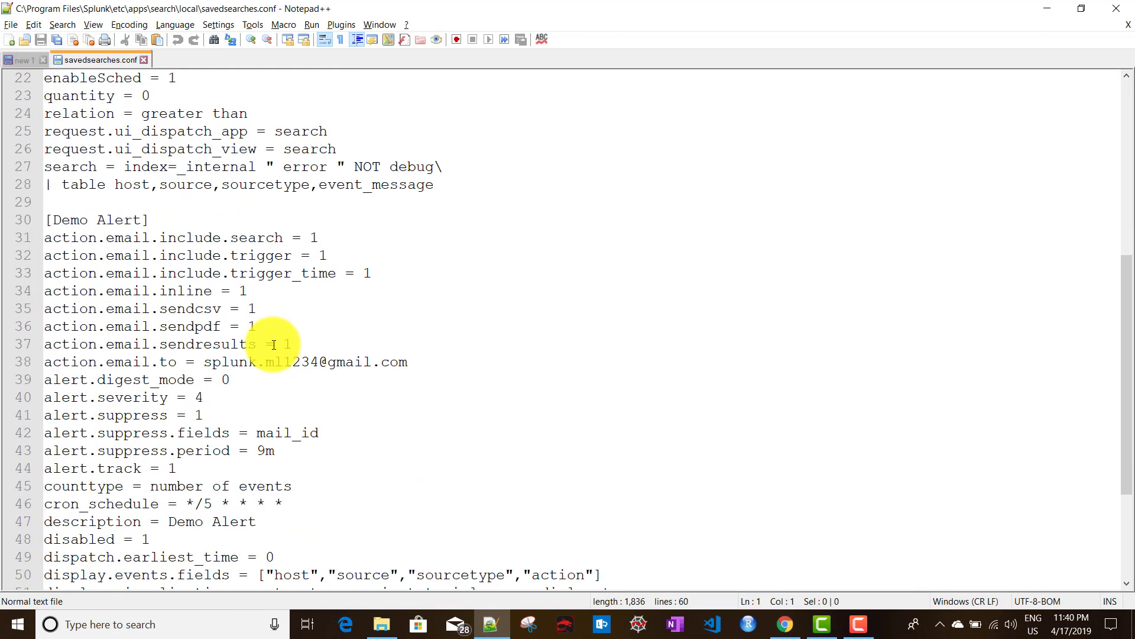
{"action": "scroll", "coordinate": [274, 345], "scroll_direction": "down", "scroll_amount": 4}
{"action": "scroll", "coordinate": [274, 345], "scroll_direction": "up", "scroll_amount": 2}
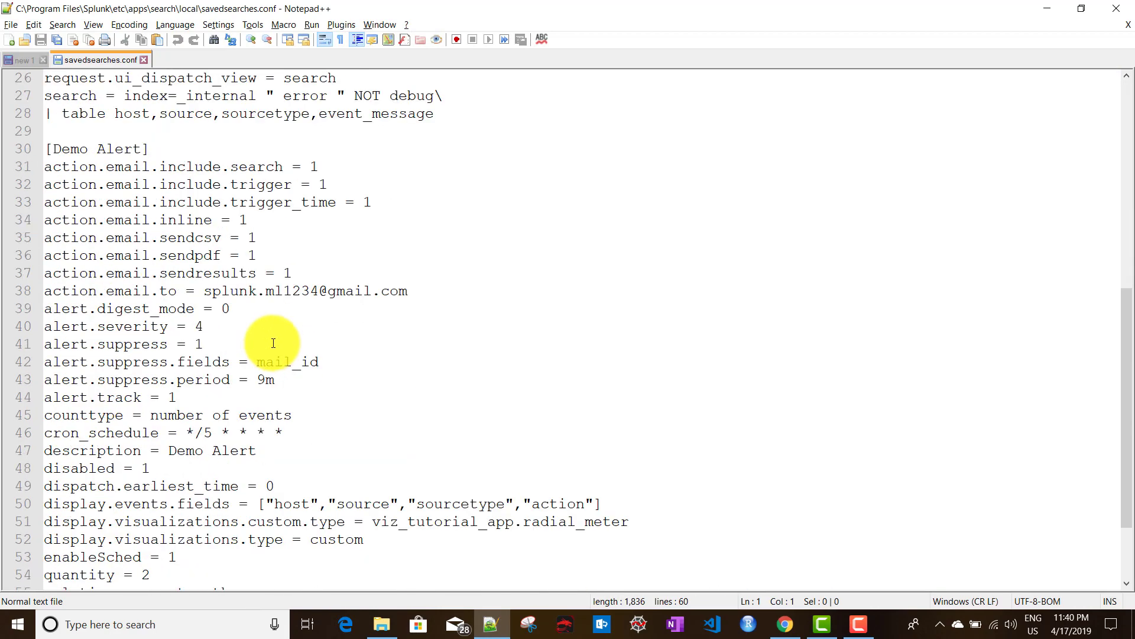
{"action": "double_click", "coordinate": [129, 169]}
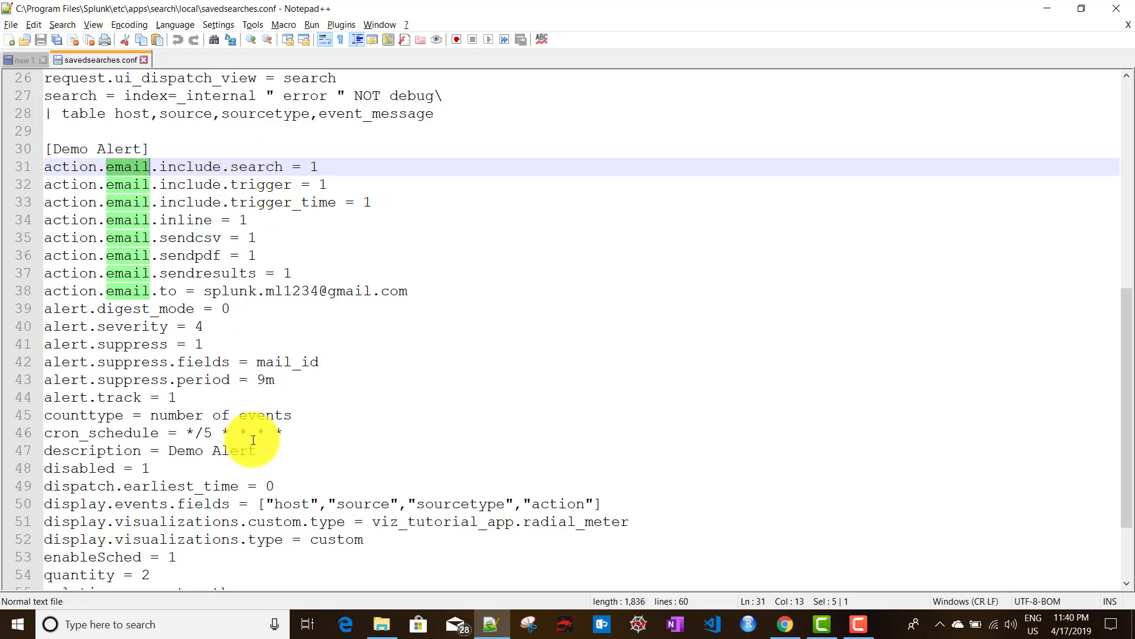
{"action": "scroll", "coordinate": [253, 441], "scroll_direction": "down", "scroll_amount": 2}
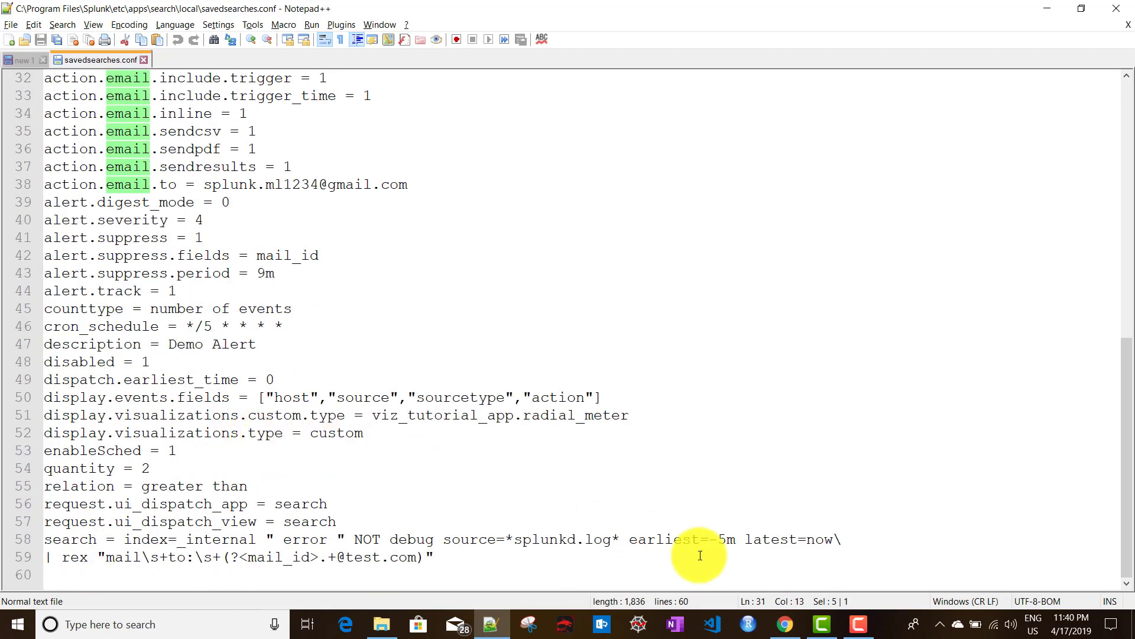
{"action": "left_click", "coordinate": [784, 624]}
{"action": "scroll", "coordinate": [420, 424], "scroll_direction": "down", "scroll_amount": 3}
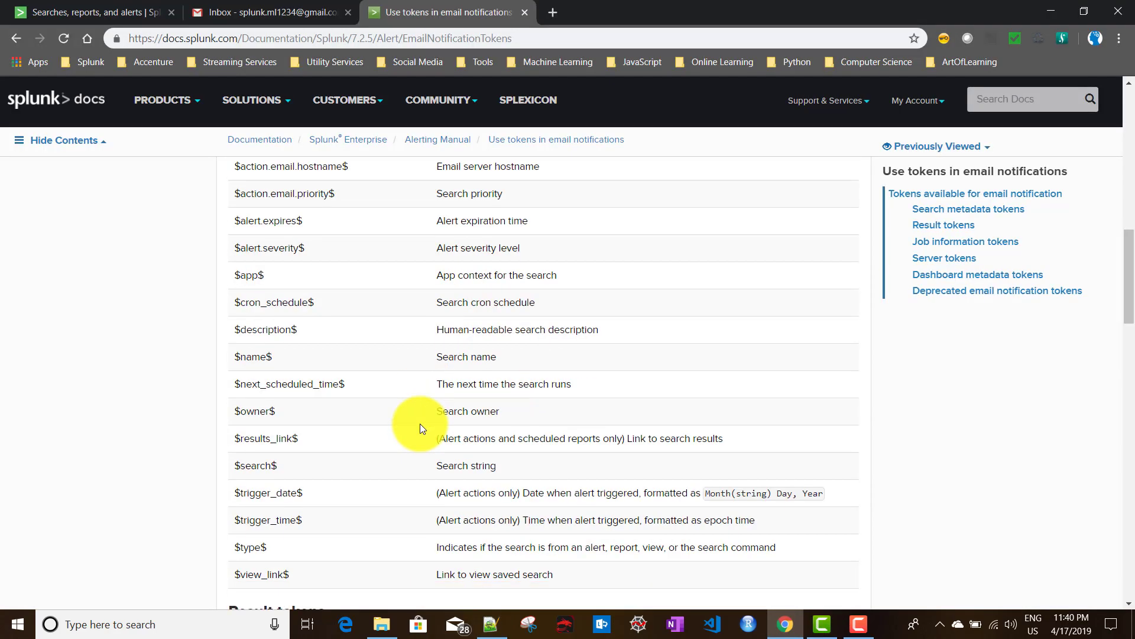
Compare the $name$ token with the [Demo Alert] stanza name in savedsearches.conf.
{"action": "left_click_drag", "start_coordinate": [233, 347], "coordinate": [280, 347]}
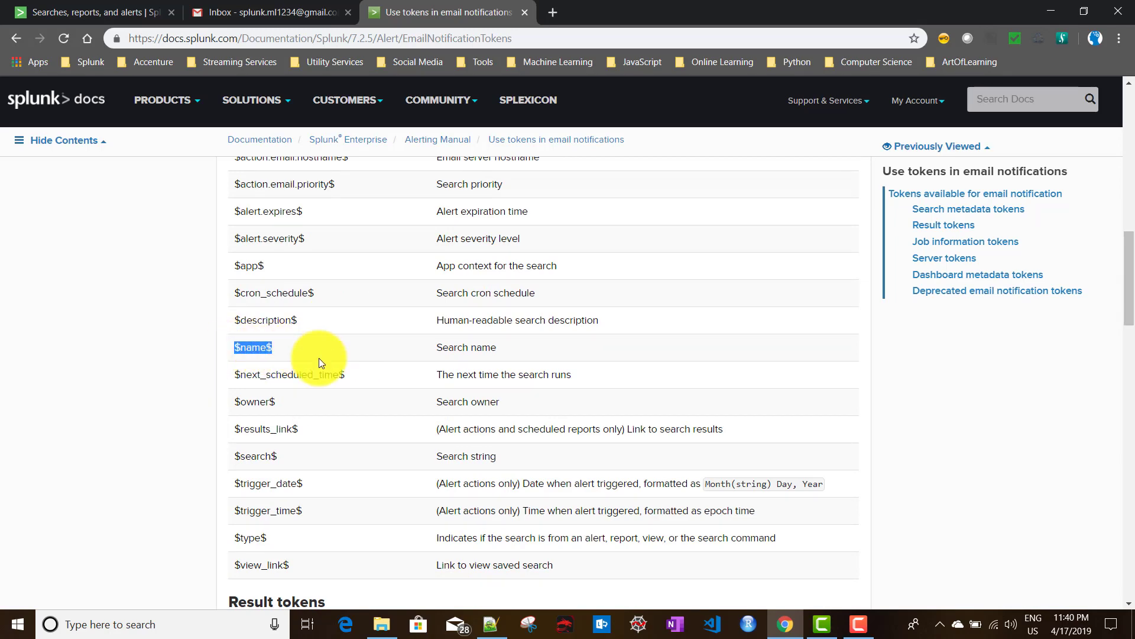
{"action": "left_click", "coordinate": [491, 624]}
{"action": "scroll", "coordinate": [294, 499], "scroll_direction": "up", "scroll_amount": 5}
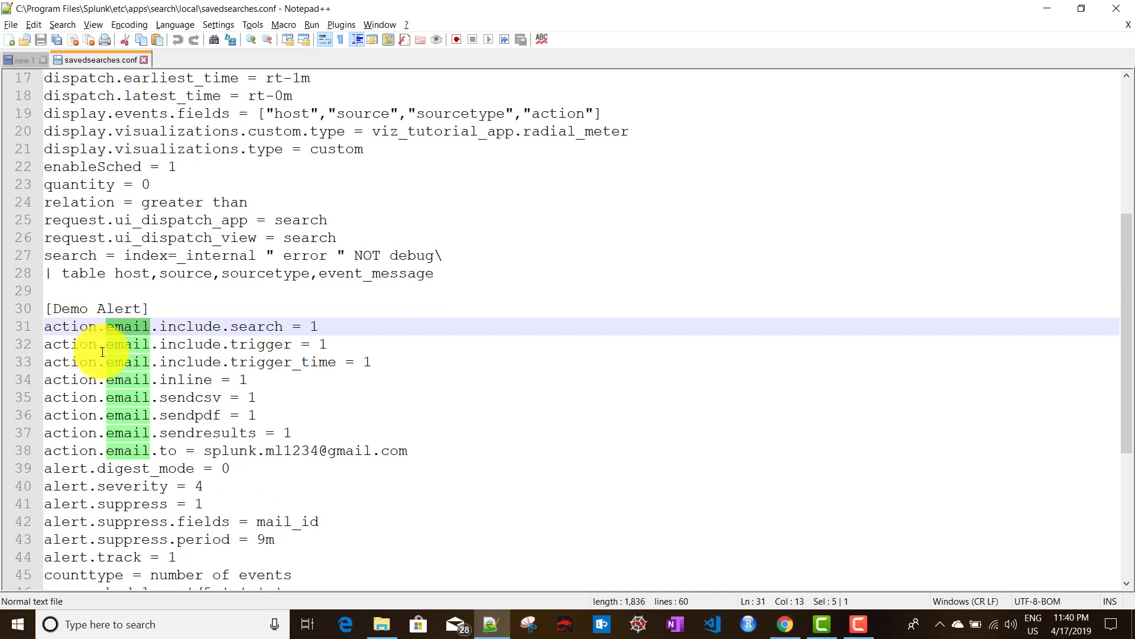
{"action": "left_click_drag", "start_coordinate": [144, 308], "coordinate": [53, 308]}
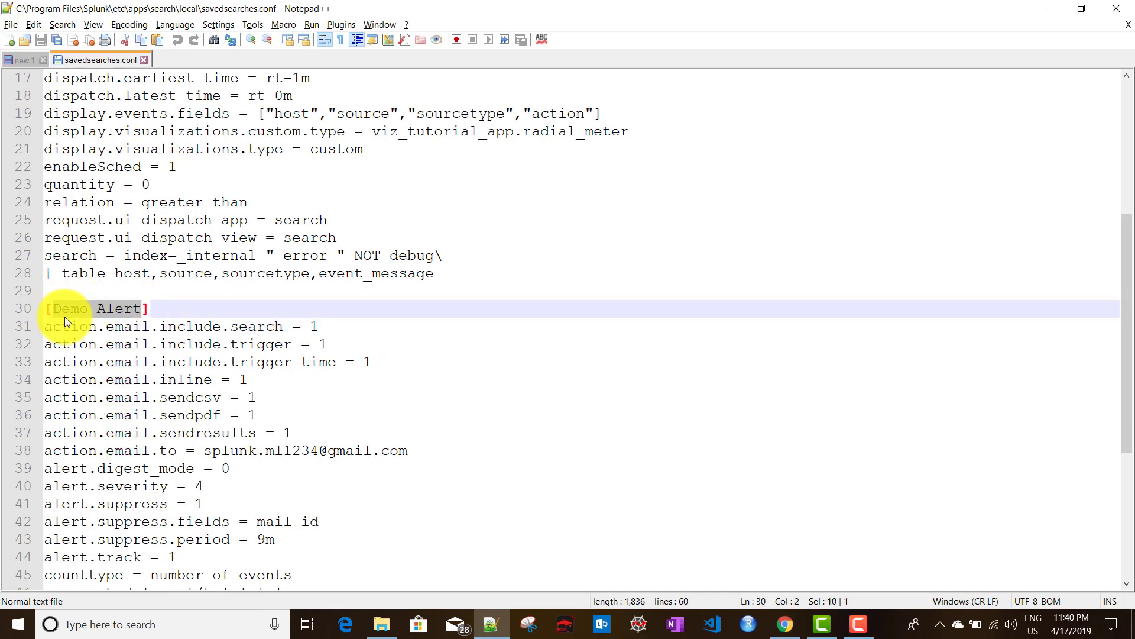
{"action": "left_click", "coordinate": [488, 623]}
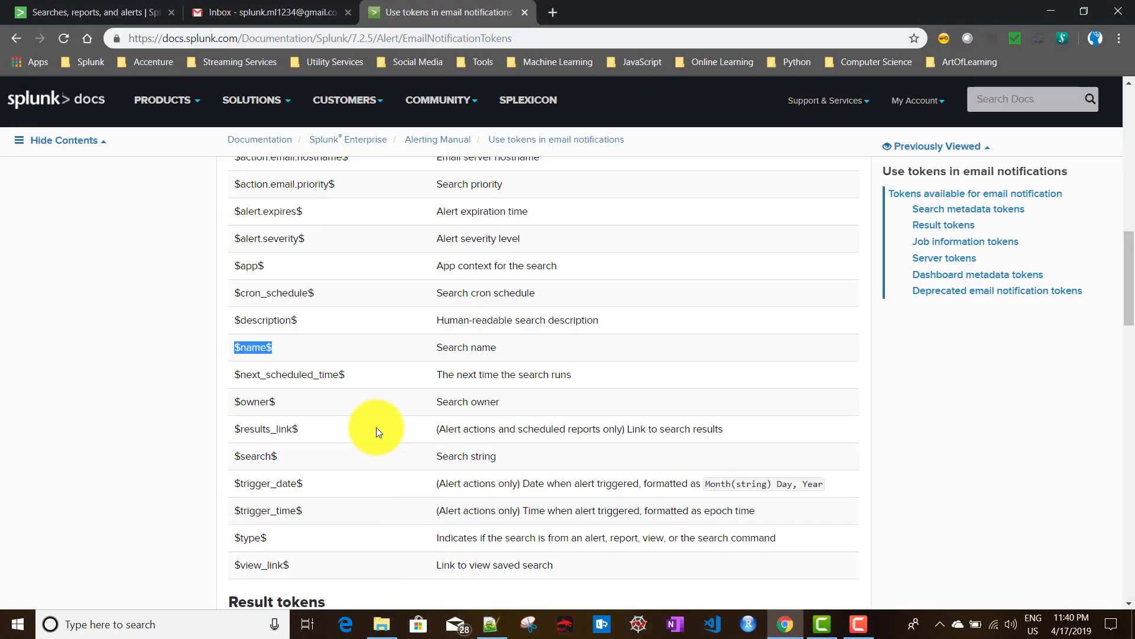
Highlight the $cron_schedule$, $description$, $app$ and $result.fieldname$ tokens in the docs.
{"action": "double_click", "coordinate": [273, 294]}
{"action": "double_click", "coordinate": [268, 323]}
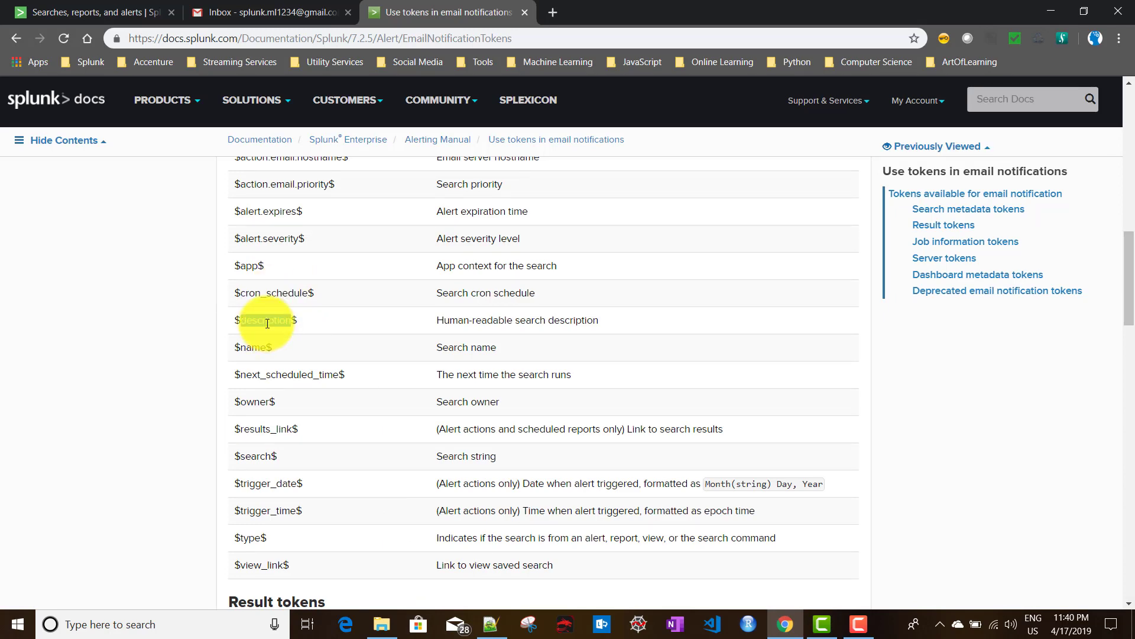
{"action": "double_click", "coordinate": [248, 266]}
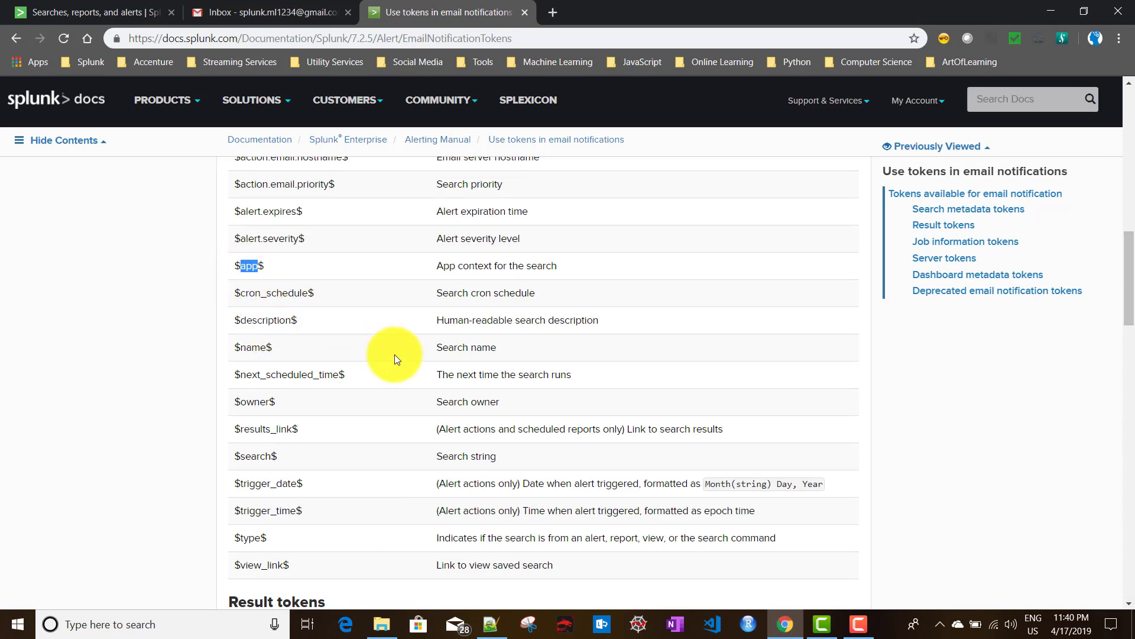
{"action": "scroll", "coordinate": [395, 354], "scroll_direction": "down", "scroll_amount": 5}
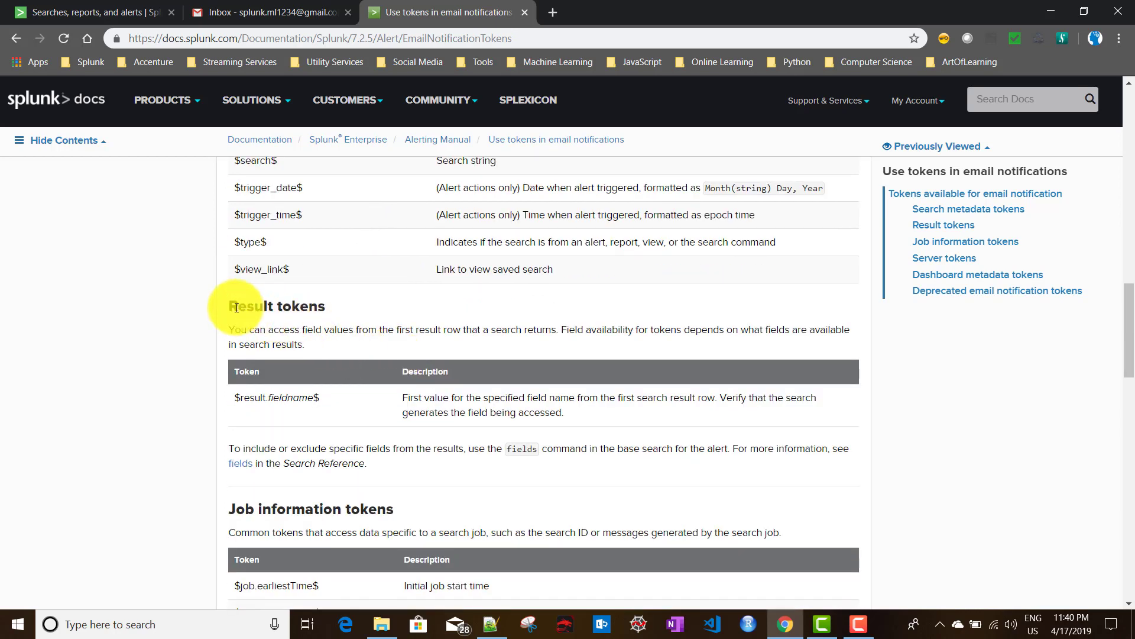
{"action": "left_click_drag", "start_coordinate": [236, 307], "coordinate": [349, 313]}
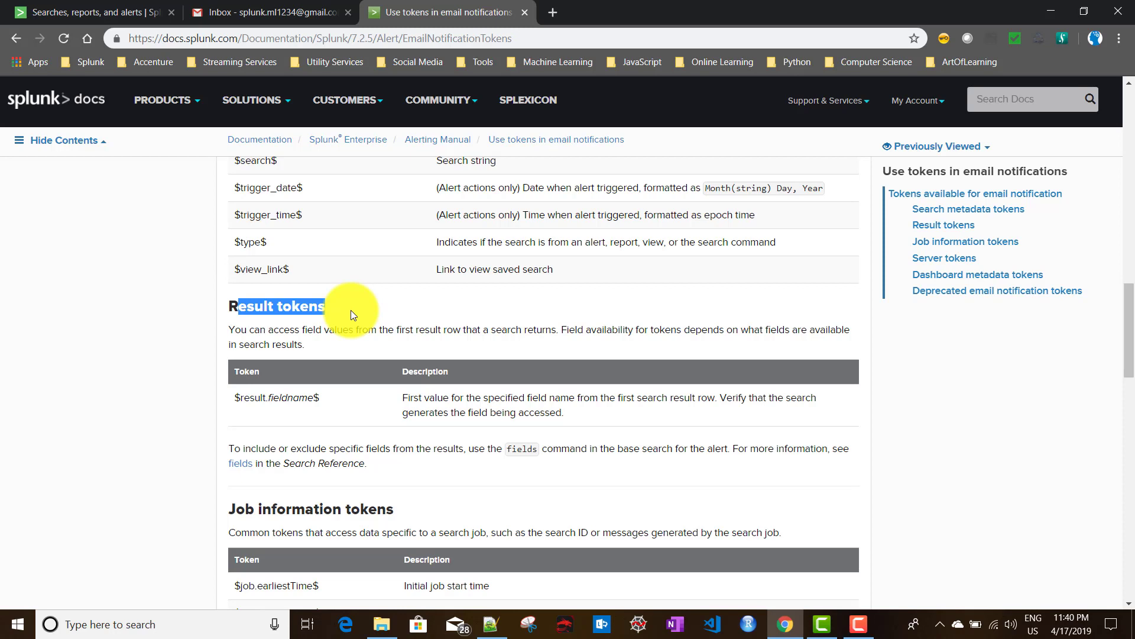
{"action": "left_click_drag", "start_coordinate": [243, 398], "coordinate": [237, 397]}
Highlight the job tokens $job.earliestTime$, $job.eventSearch$, $job.latestTime$ and $job.resultCount$.
{"action": "left_click", "coordinate": [372, 407]}
{"action": "scroll", "coordinate": [377, 409], "scroll_direction": "down", "scroll_amount": 3}
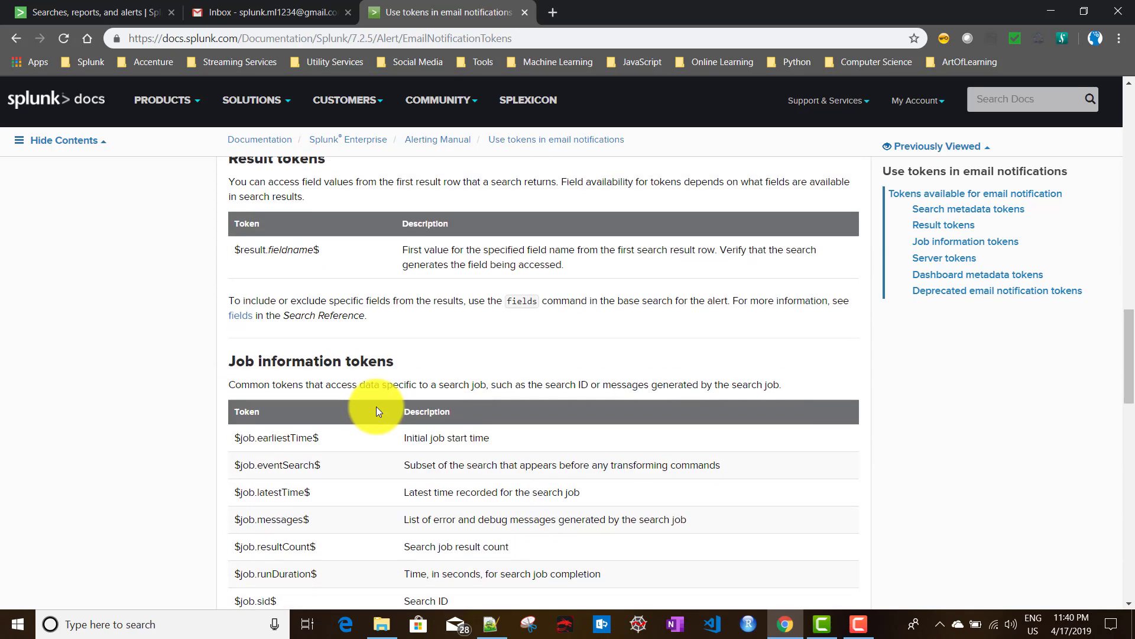
{"action": "scroll", "coordinate": [377, 410], "scroll_direction": "down", "scroll_amount": 2}
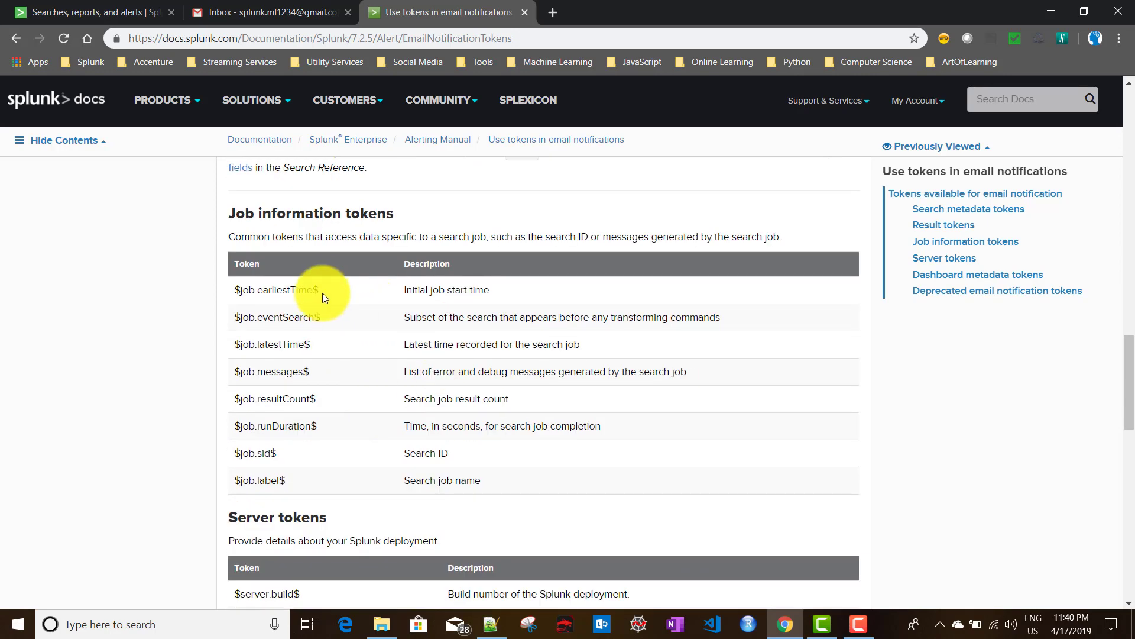
{"action": "left_click_drag", "start_coordinate": [319, 290], "coordinate": [242, 290]}
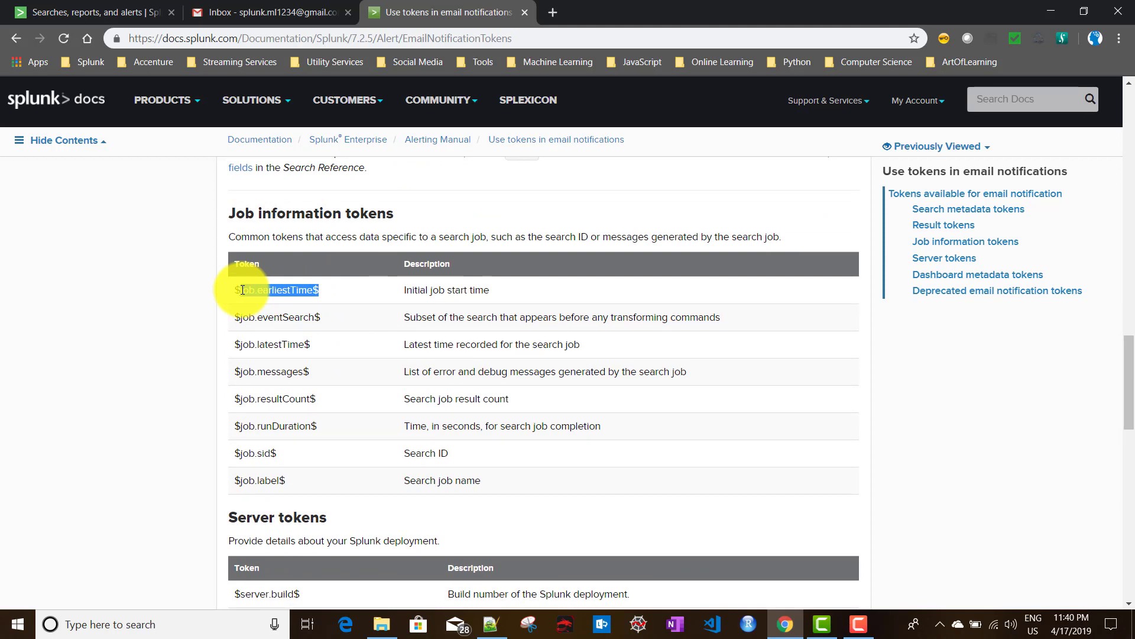
{"action": "left_click_drag", "start_coordinate": [242, 290], "coordinate": [240, 290]}
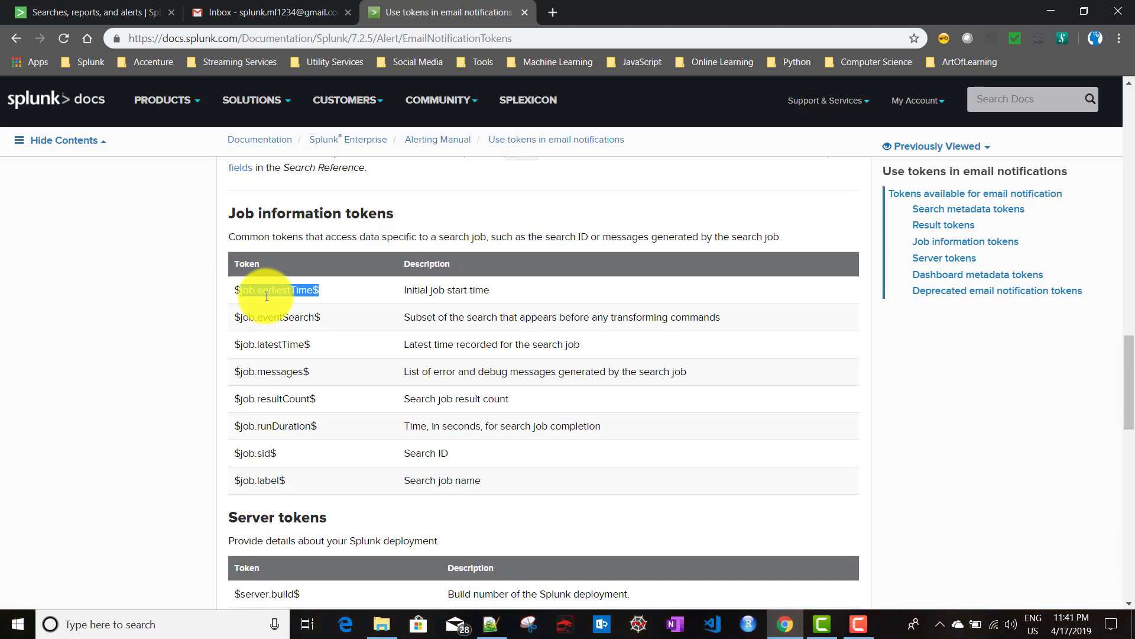
{"action": "triple_click", "coordinate": [282, 315]}
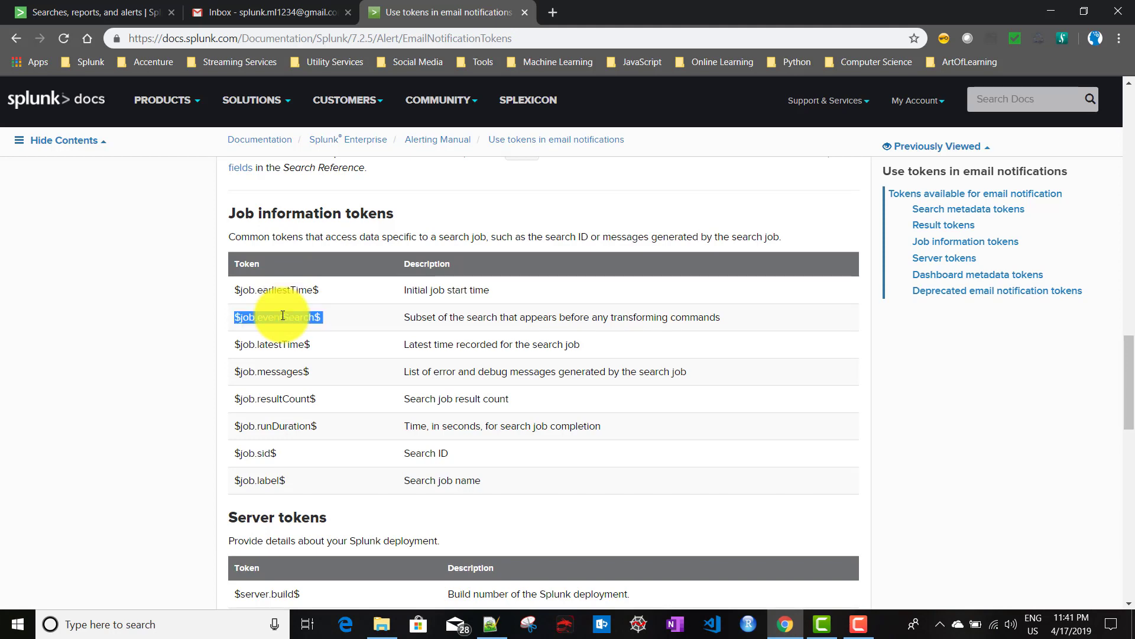
{"action": "triple_click", "coordinate": [278, 346]}
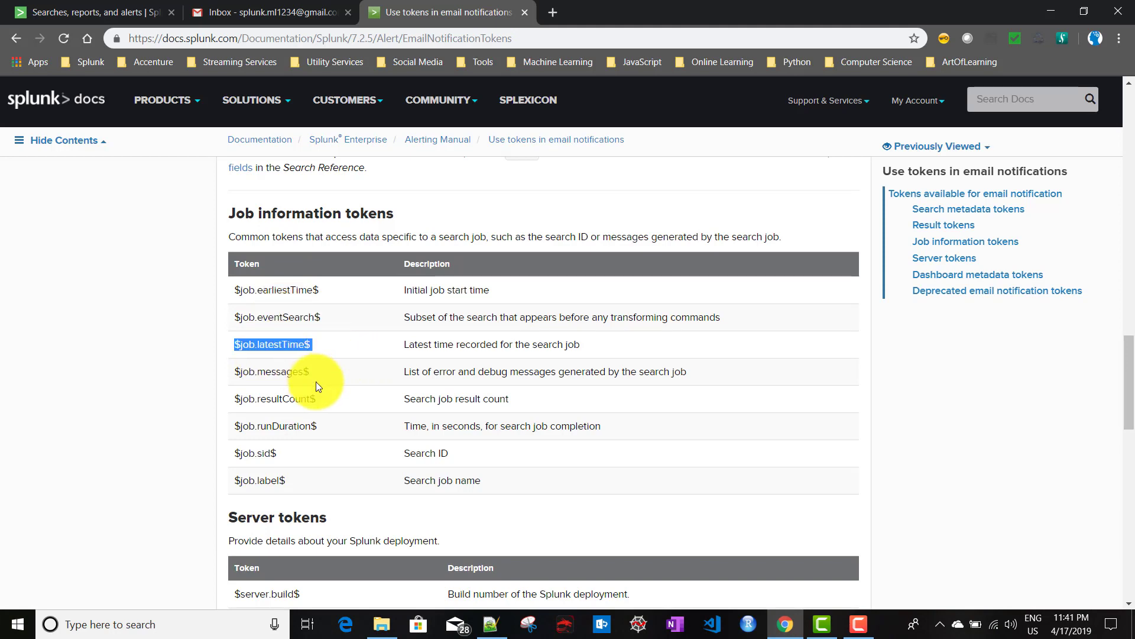
{"action": "double_click", "coordinate": [278, 398]}
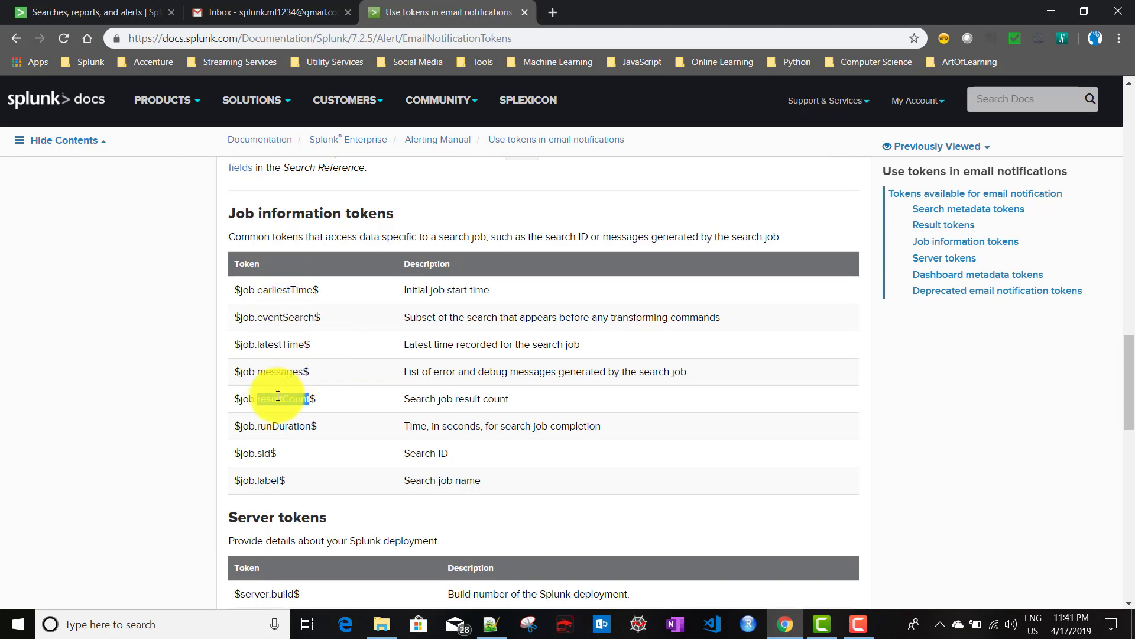
{"action": "left_click_drag", "start_coordinate": [324, 397], "coordinate": [230, 399]}
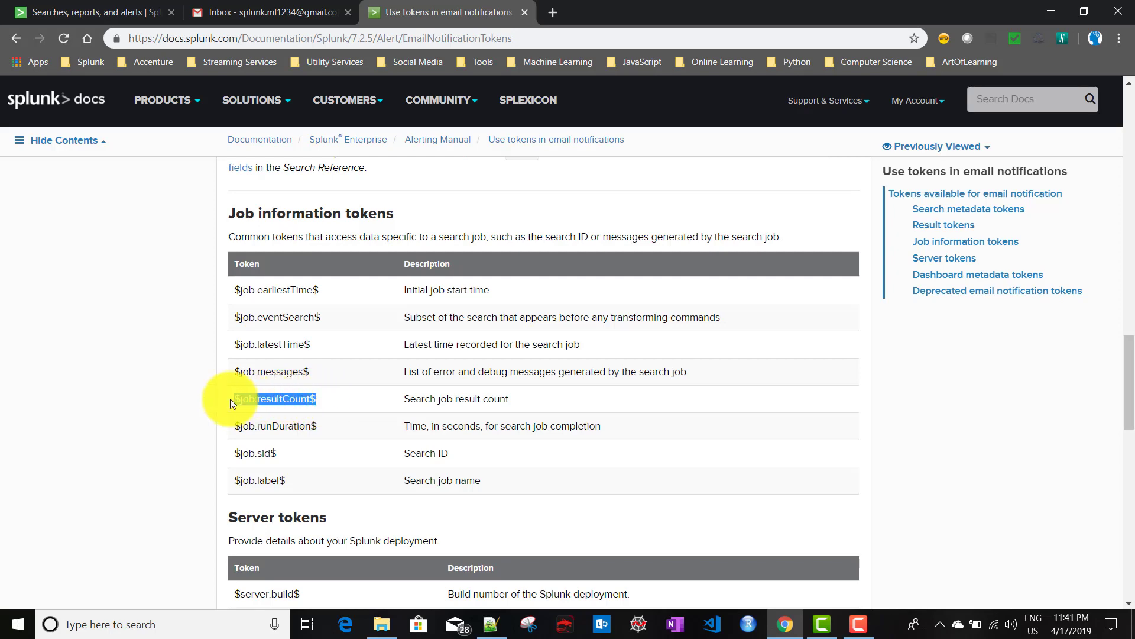
Highlight the serverName and $server.version$ server tokens, then return to the Edit Alert form.
{"action": "scroll", "coordinate": [408, 422], "scroll_direction": "down", "scroll_amount": 4}
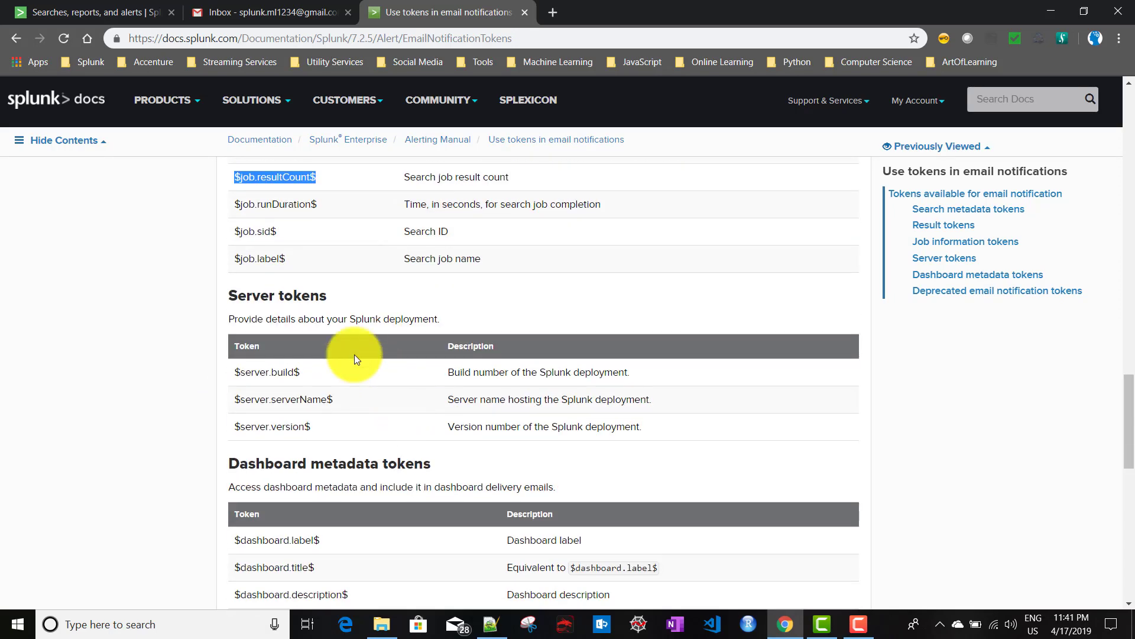
{"action": "left_click", "coordinate": [302, 367]}
{"action": "double_click", "coordinate": [304, 399]}
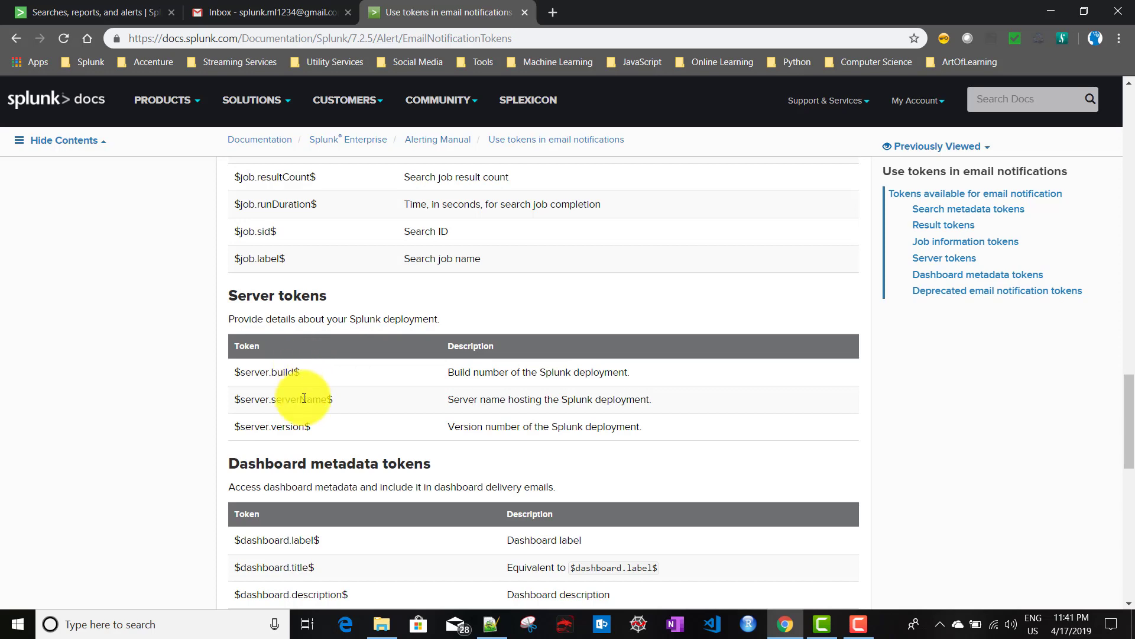
{"action": "triple_click", "coordinate": [291, 426]}
{"action": "scroll", "coordinate": [433, 432], "scroll_direction": "down", "scroll_amount": 4}
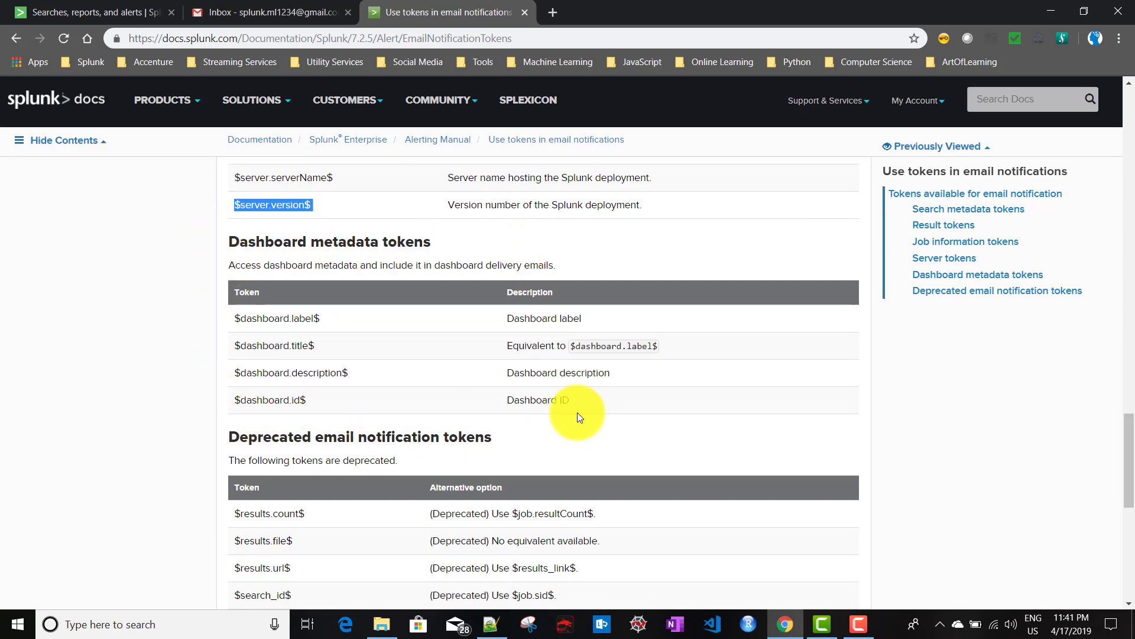
{"action": "scroll", "coordinate": [577, 412], "scroll_direction": "up", "scroll_amount": 4}
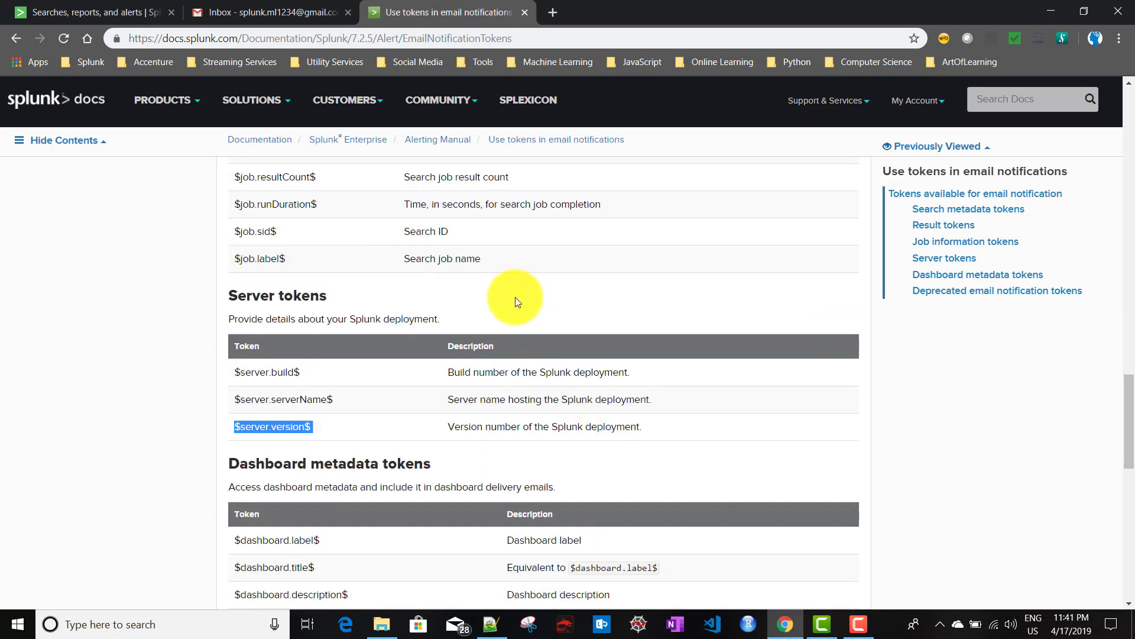
{"action": "scroll", "coordinate": [516, 298], "scroll_direction": "up", "scroll_amount": 4}
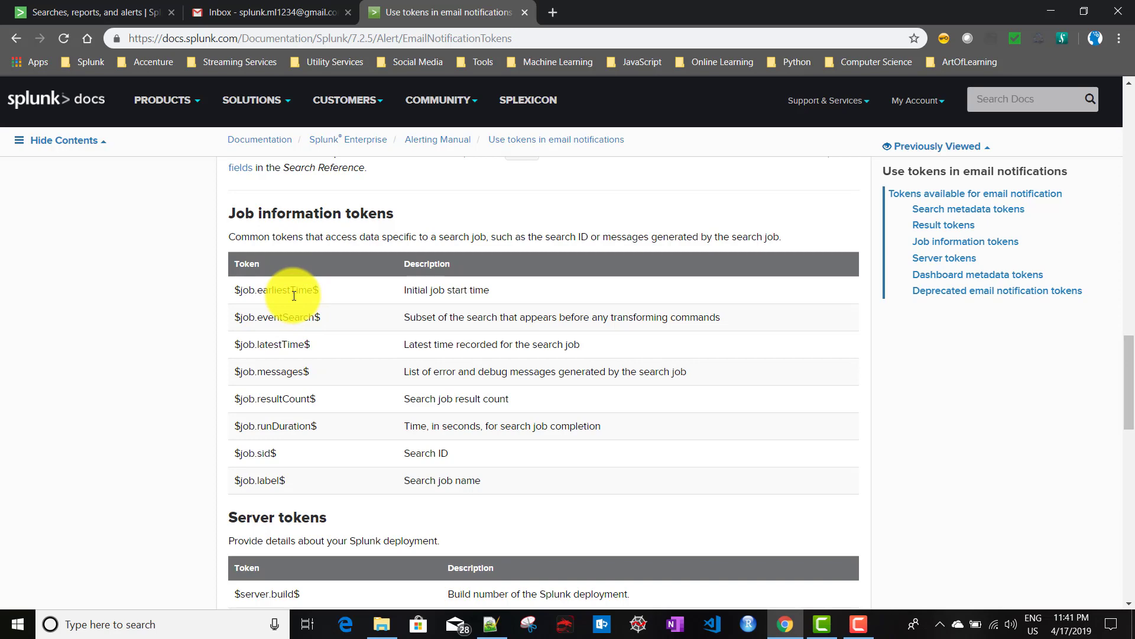
{"action": "left_click", "coordinate": [87, 14]}
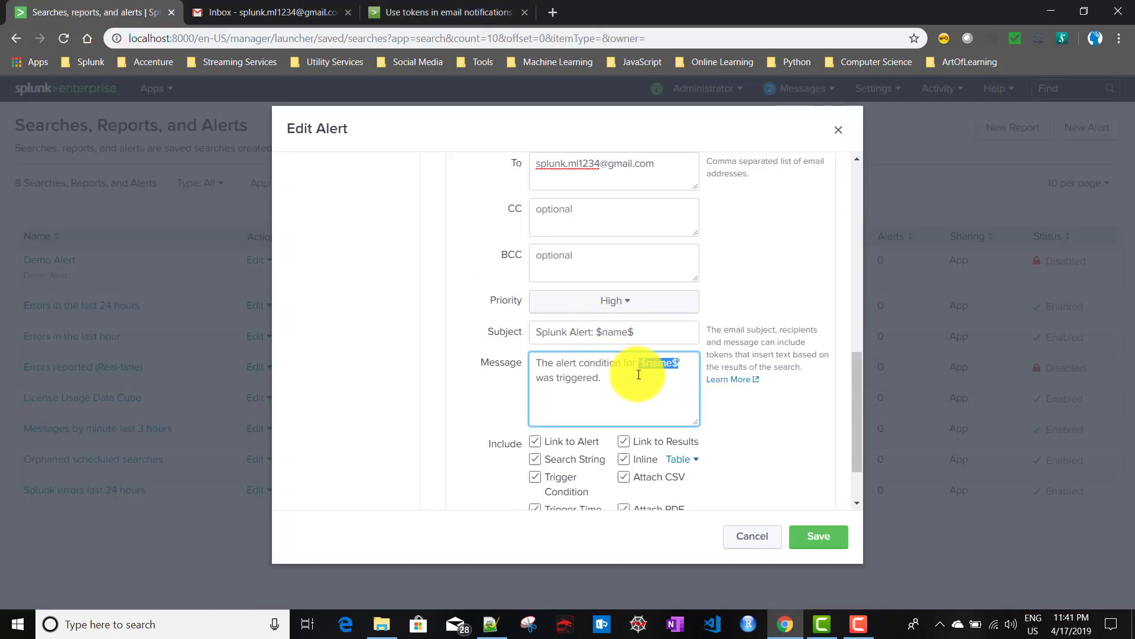
Confirm the subject reads 'Splunk Alert: $name$' and save Demo Alert's changes.
{"action": "triple_click", "coordinate": [619, 335]}
{"action": "left_click", "coordinate": [619, 334]}
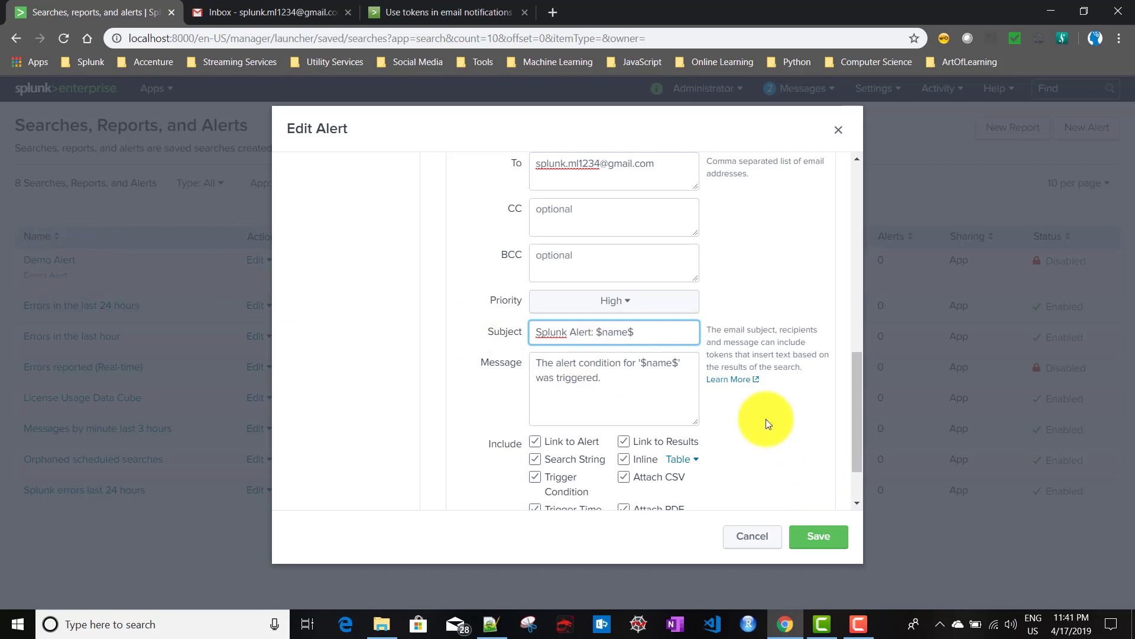
{"action": "scroll", "coordinate": [766, 420], "scroll_direction": "down", "scroll_amount": 2}
{"action": "scroll", "coordinate": [713, 424], "scroll_direction": "up", "scroll_amount": 2}
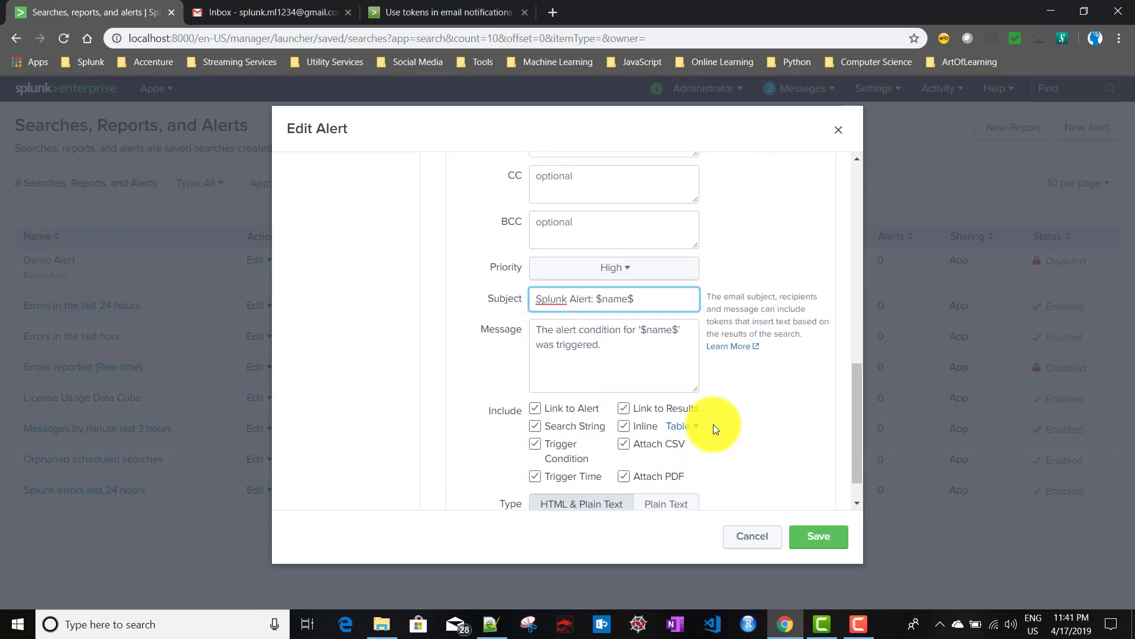
{"action": "left_click", "coordinate": [830, 544]}
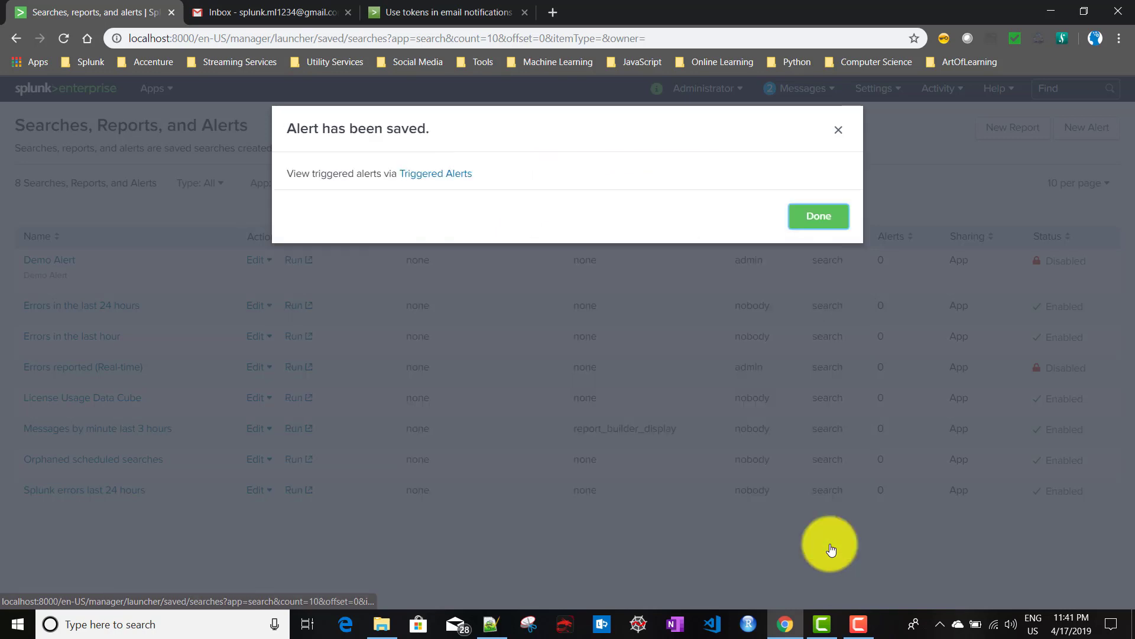
{"action": "left_click", "coordinate": [831, 217]}
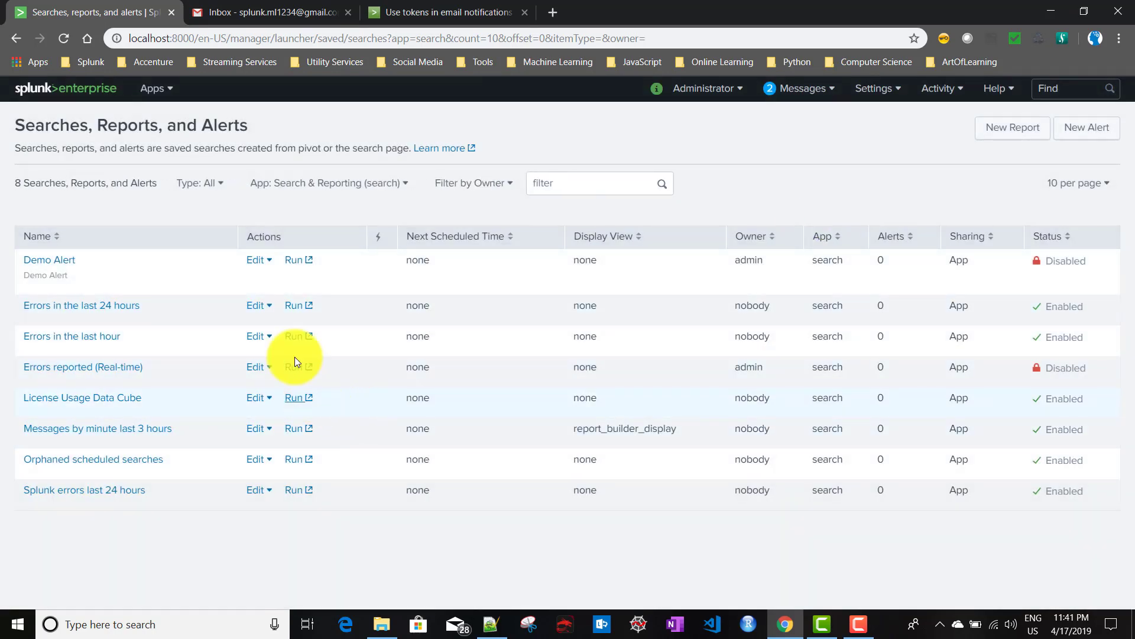
Enable Demo Alert, then run its search once and close the results.
{"action": "left_click", "coordinate": [266, 264]}
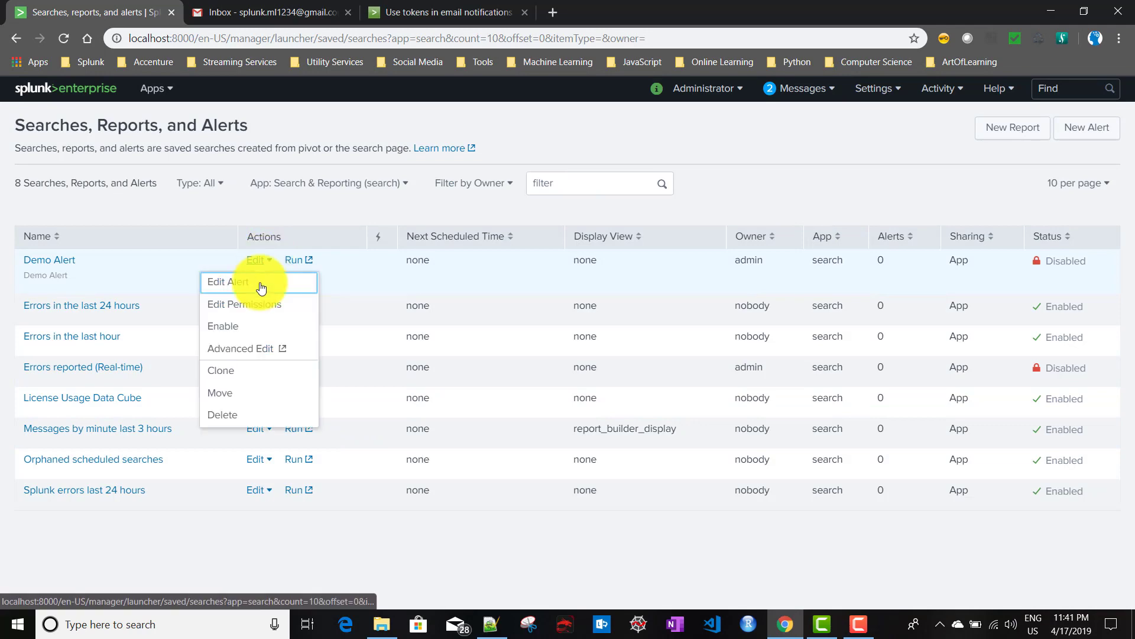
{"action": "left_click", "coordinate": [247, 326]}
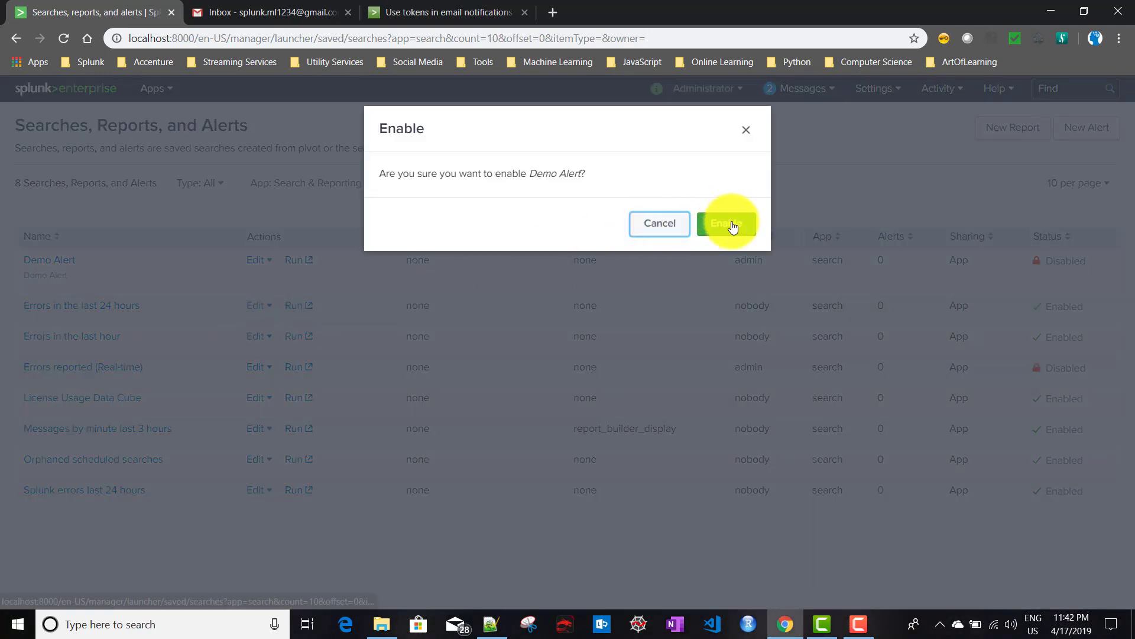
{"action": "left_click", "coordinate": [728, 224]}
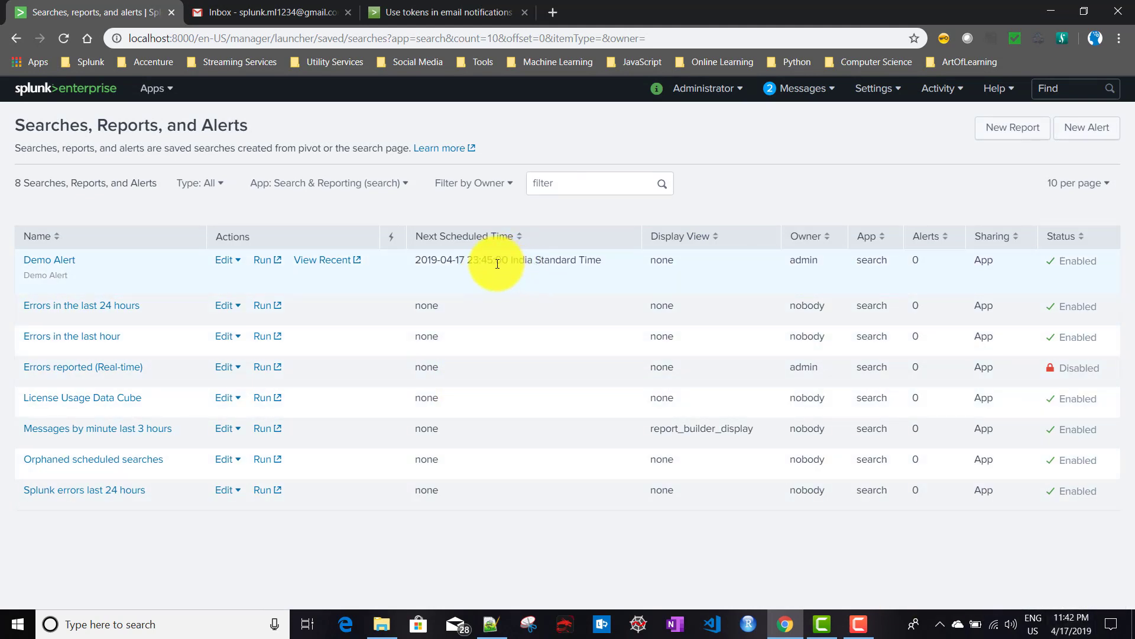
{"action": "left_click", "coordinate": [263, 261]}
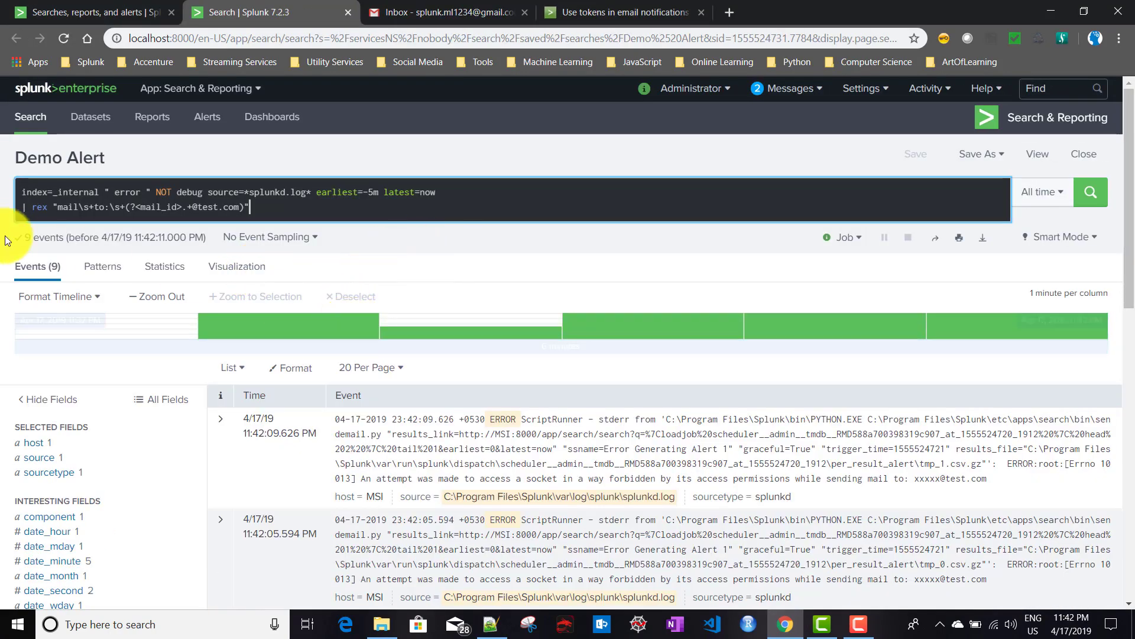
{"action": "left_click", "coordinate": [347, 12]}
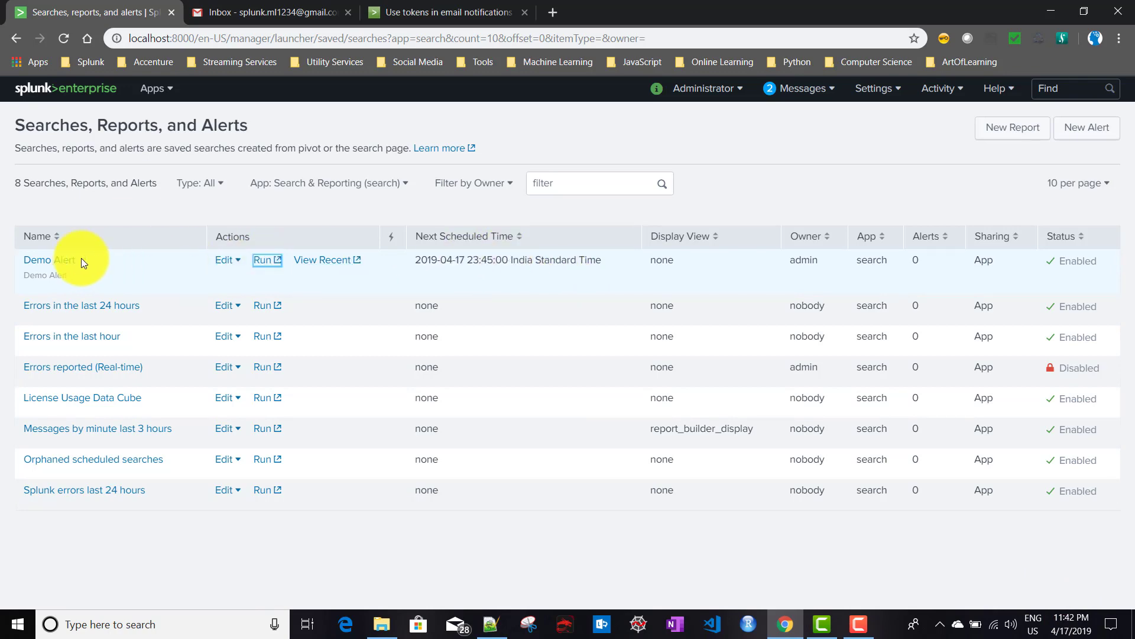
Review Demo Alert's settings and close them without changes.
{"action": "left_click", "coordinate": [55, 258]}
{"action": "scroll", "coordinate": [414, 393], "scroll_direction": "down", "scroll_amount": 4}
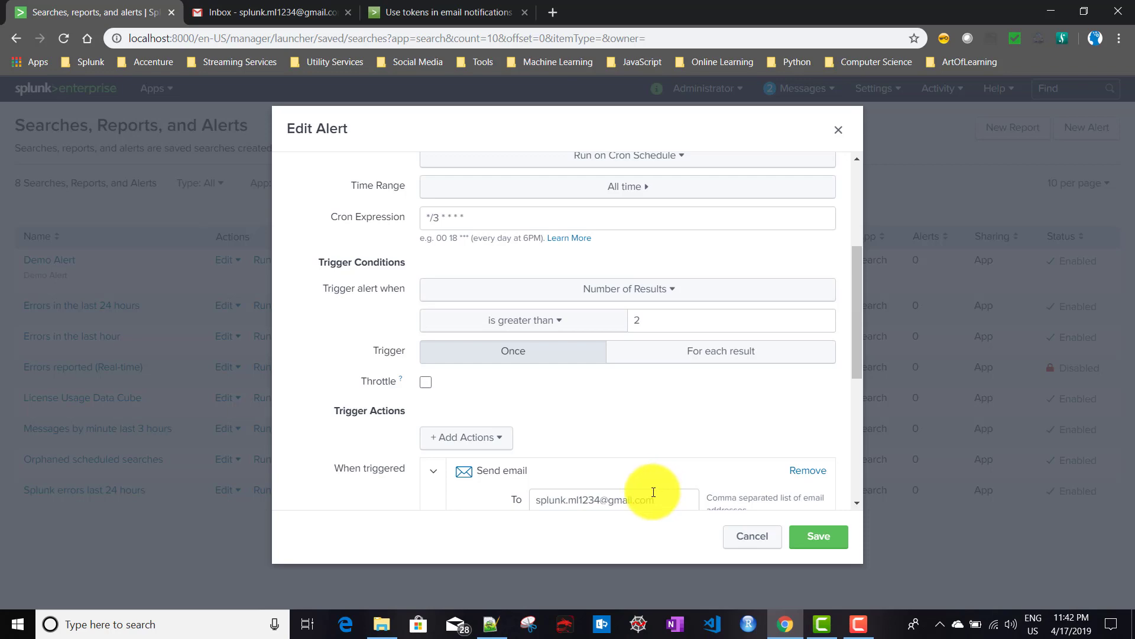
{"action": "left_click", "coordinate": [763, 552]}
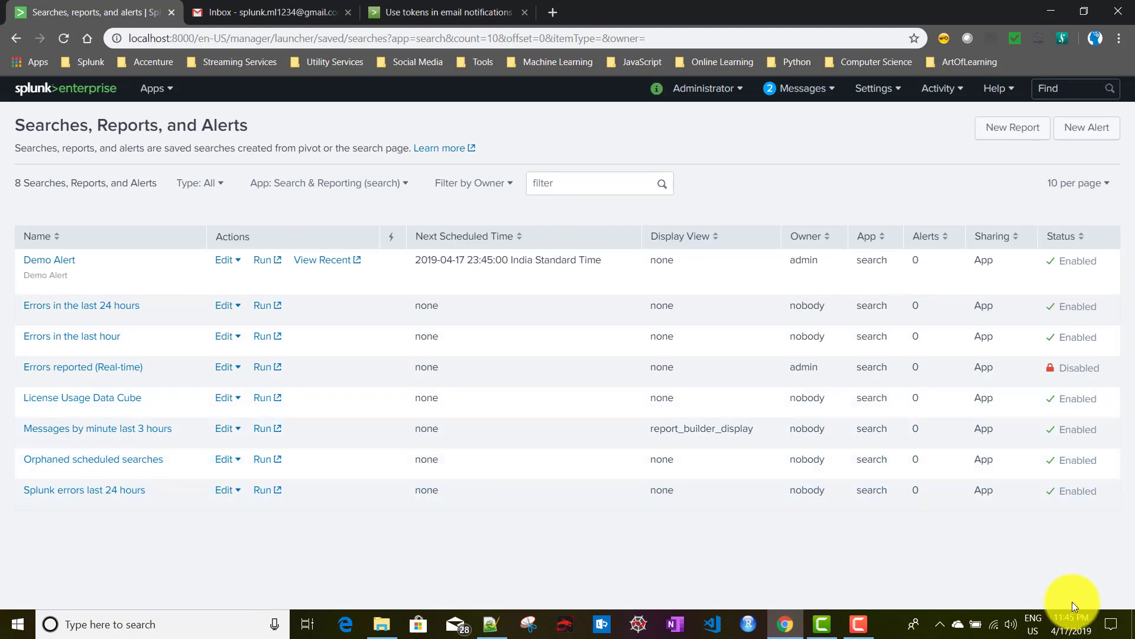
Check the system date and time, then view Demo Alert's recent runs in the Job Manager.
{"action": "left_click", "coordinate": [1076, 625]}
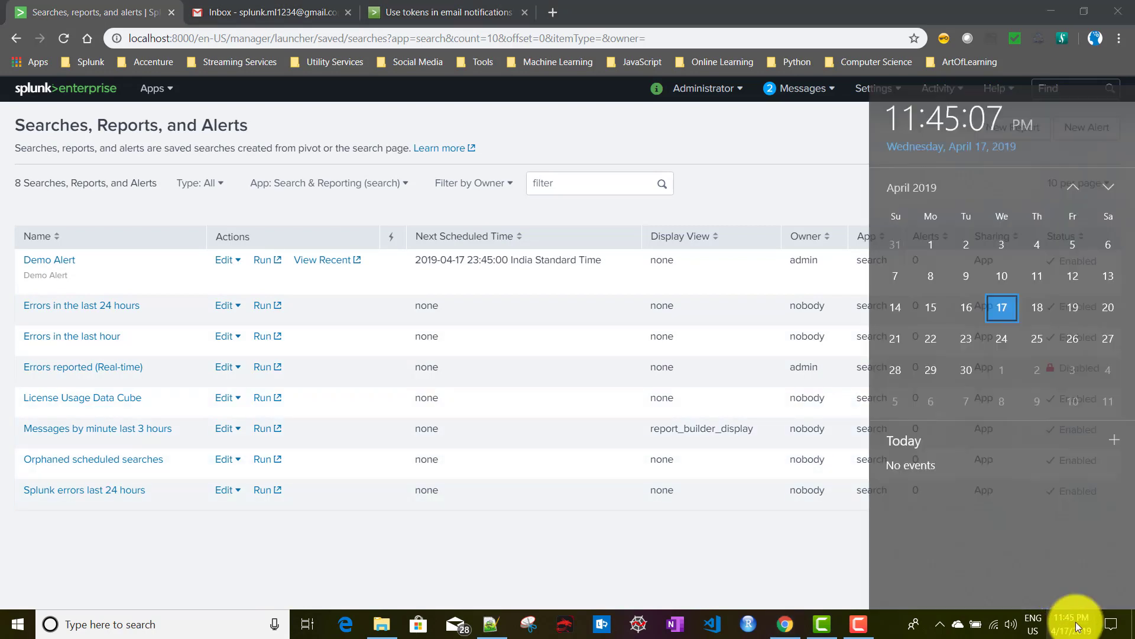
{"action": "left_click", "coordinate": [760, 197]}
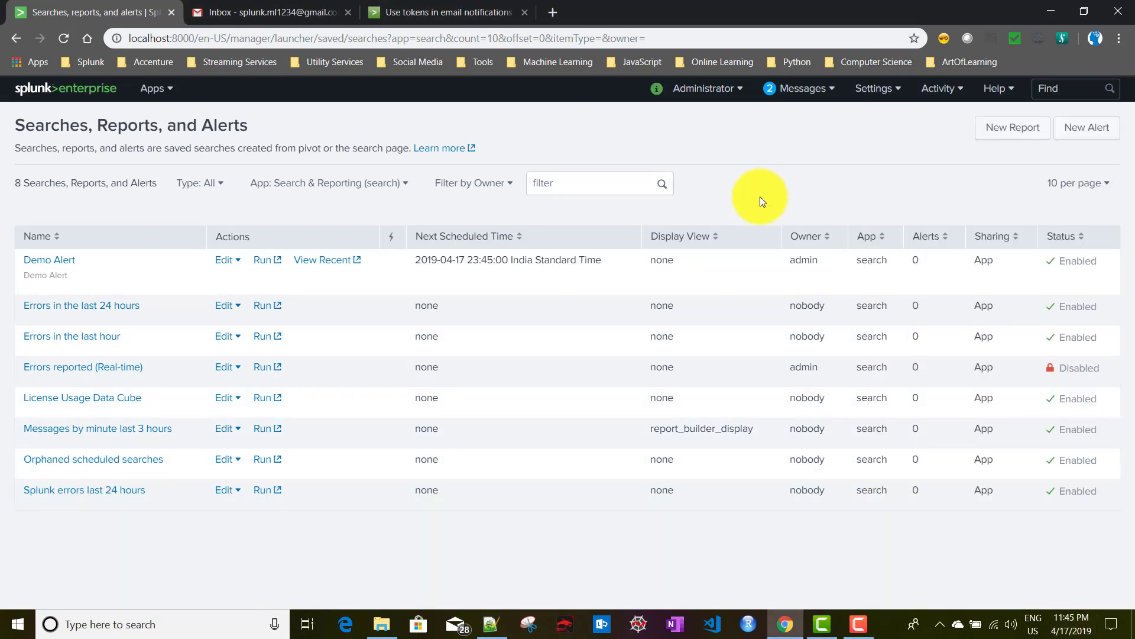
{"action": "left_click", "coordinate": [327, 262]}
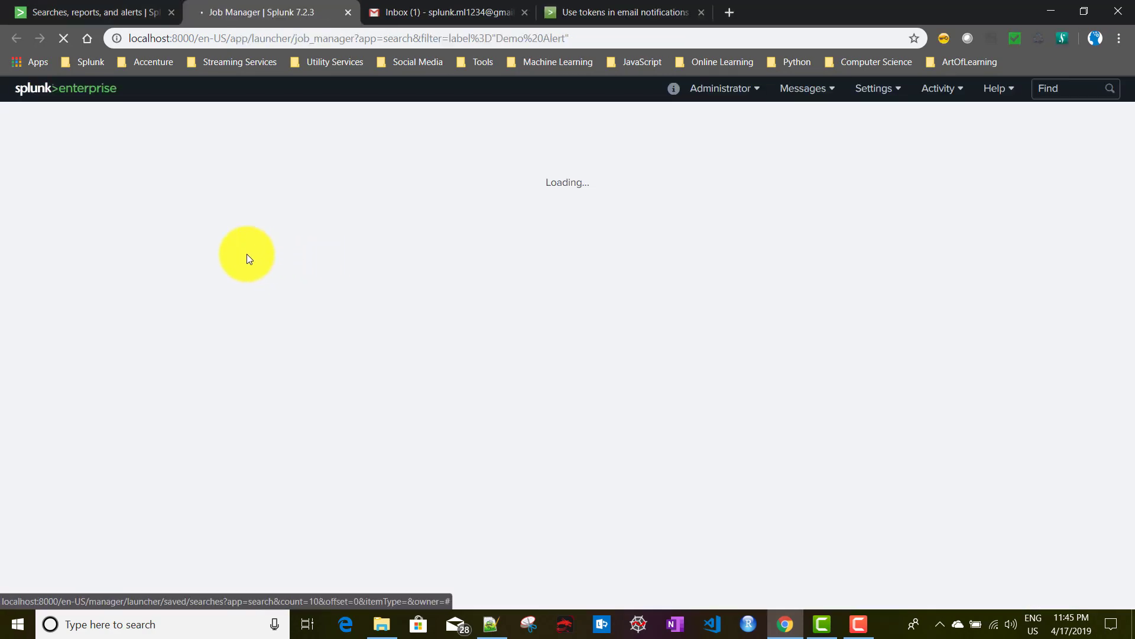
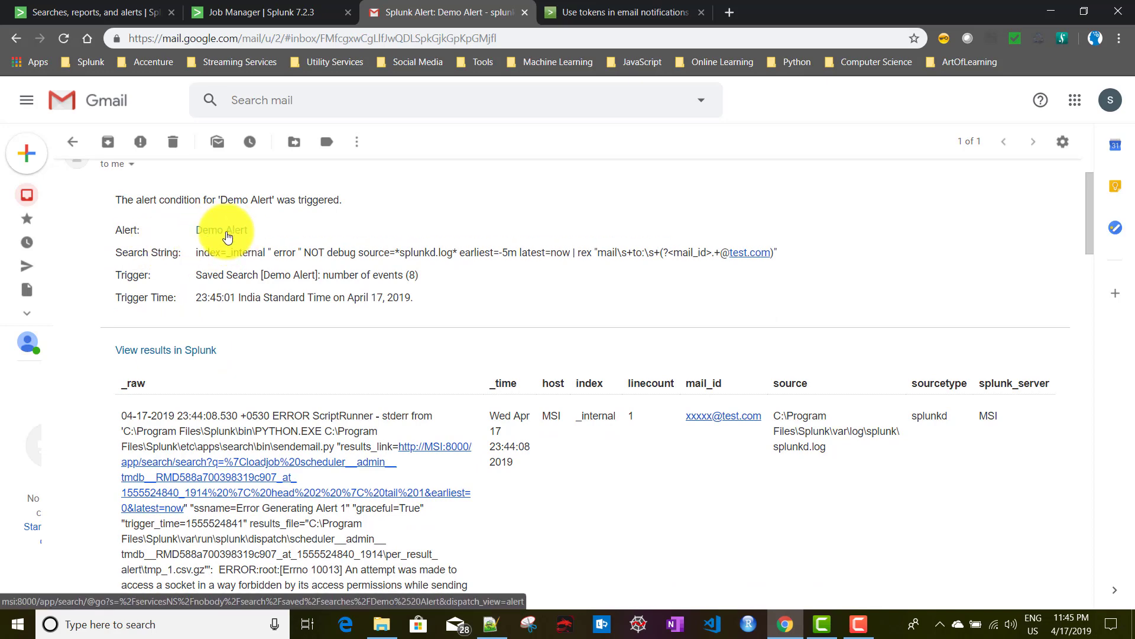
Open the Demo Alert page in Splunk.
{"action": "left_click", "coordinate": [227, 237]}
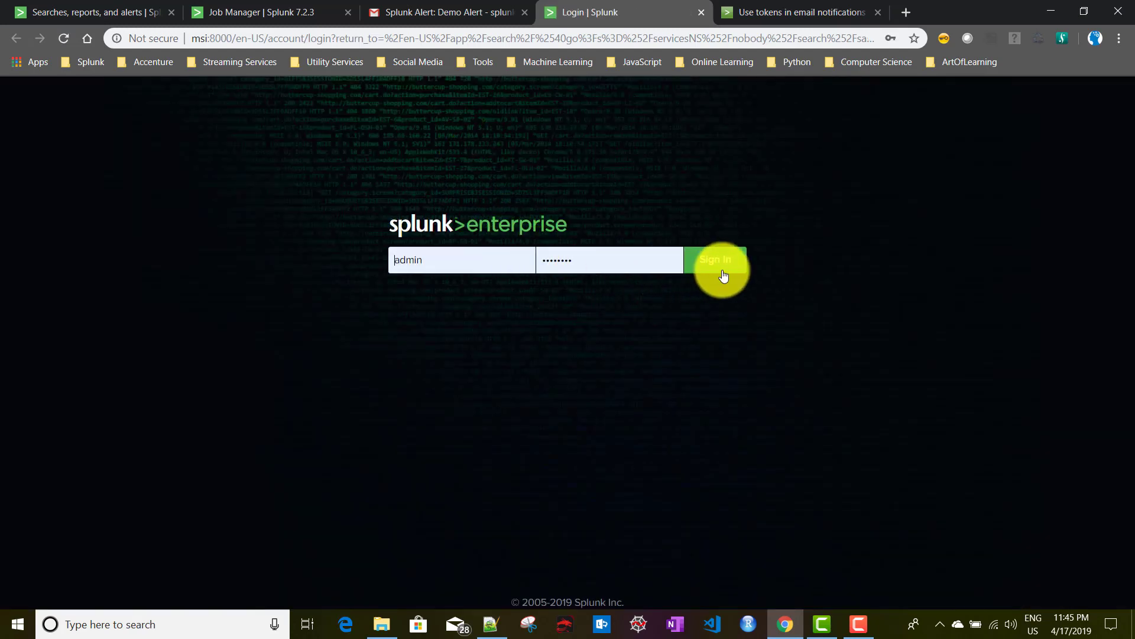
{"action": "left_click", "coordinate": [722, 271]}
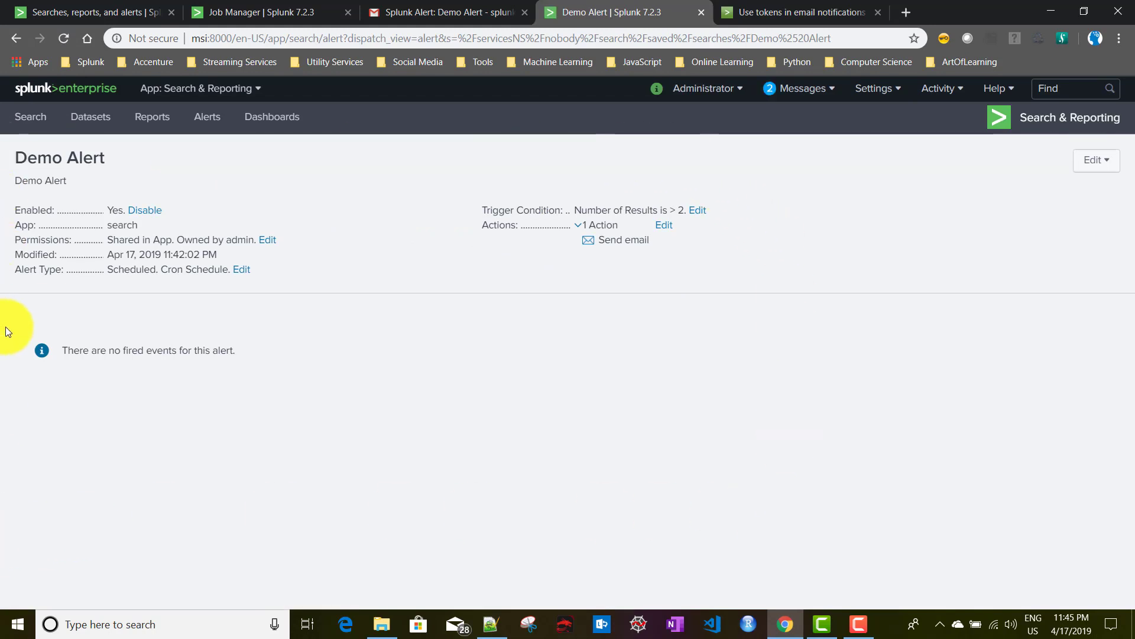
{"action": "left_click", "coordinate": [702, 12]}
{"action": "scroll", "coordinate": [281, 356], "scroll_direction": "down", "scroll_amount": 2}
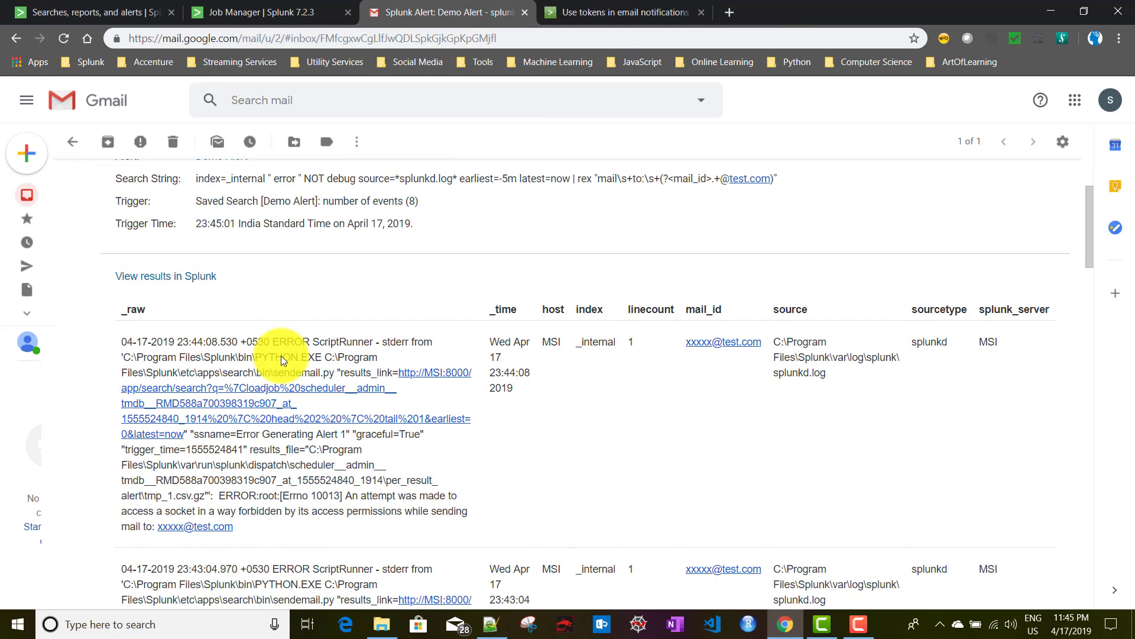
{"action": "scroll", "coordinate": [281, 356], "scroll_direction": "up", "scroll_amount": 1}
{"action": "left_click_drag", "start_coordinate": [196, 256], "coordinate": [838, 258]}
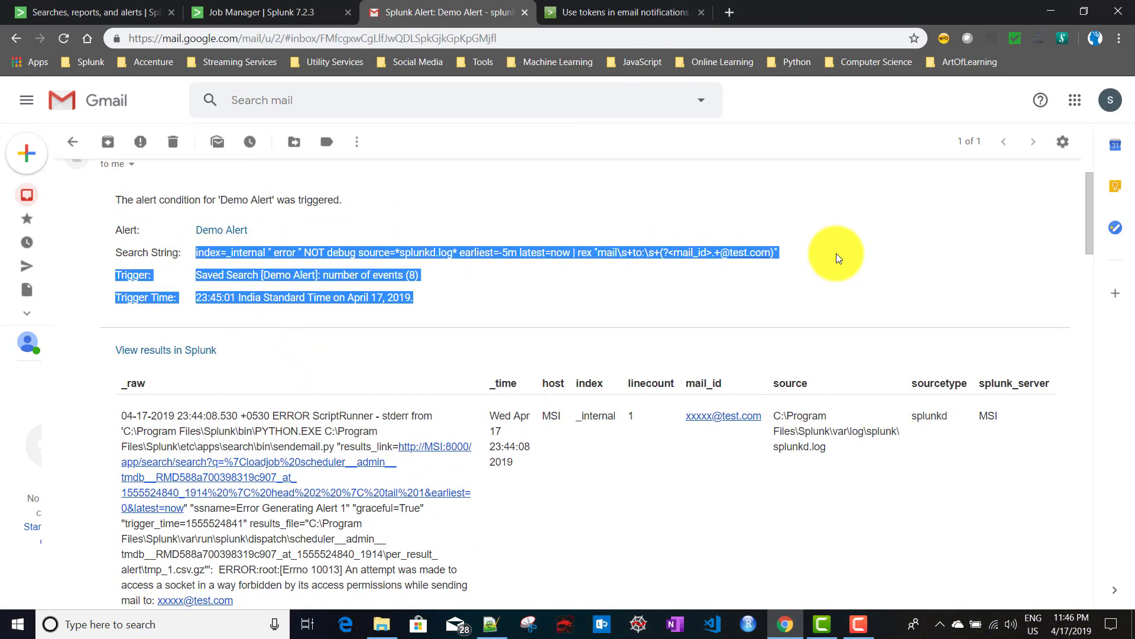
{"action": "left_click", "coordinate": [802, 259]}
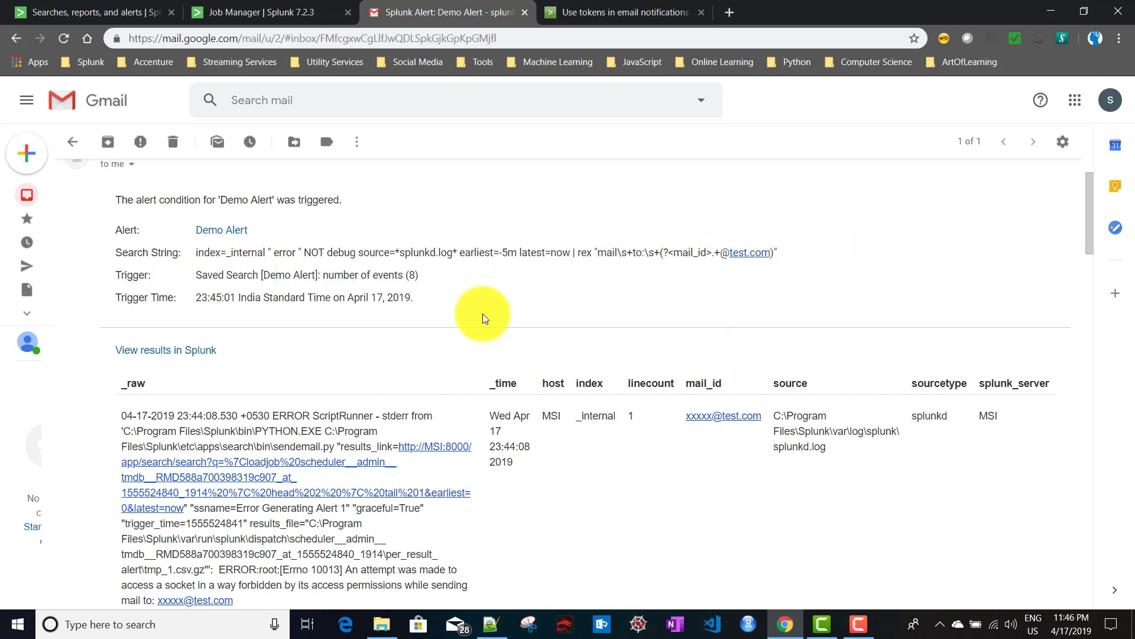
{"action": "left_click_drag", "start_coordinate": [197, 275], "coordinate": [424, 286]}
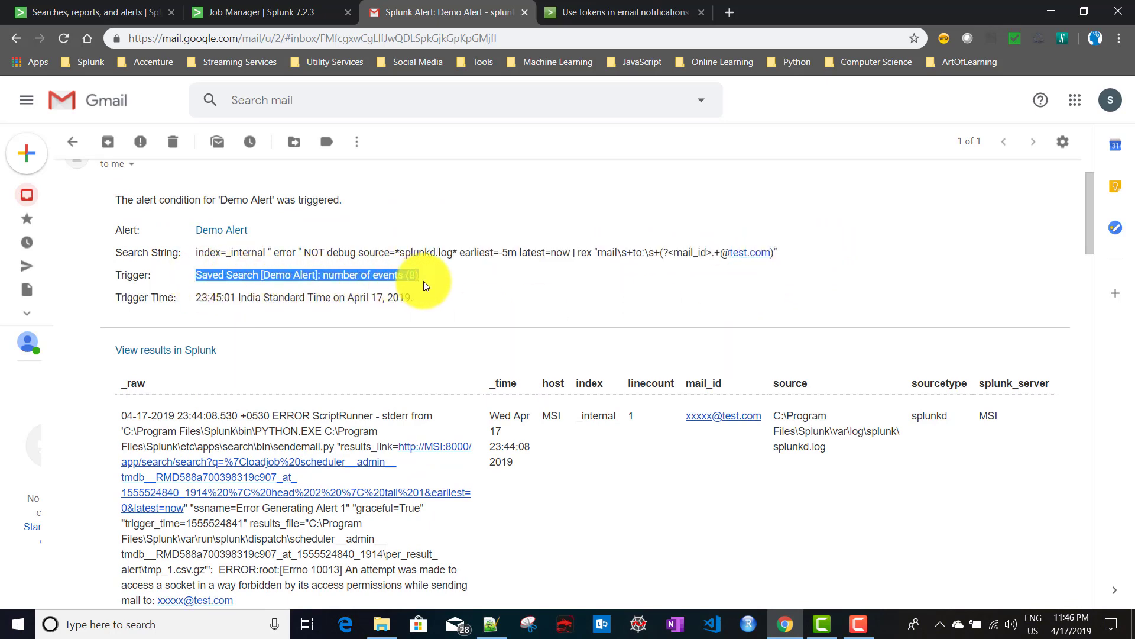
{"action": "left_click_drag", "start_coordinate": [196, 298], "coordinate": [446, 304]}
{"action": "scroll", "coordinate": [454, 360], "scroll_direction": "down", "scroll_amount": 3}
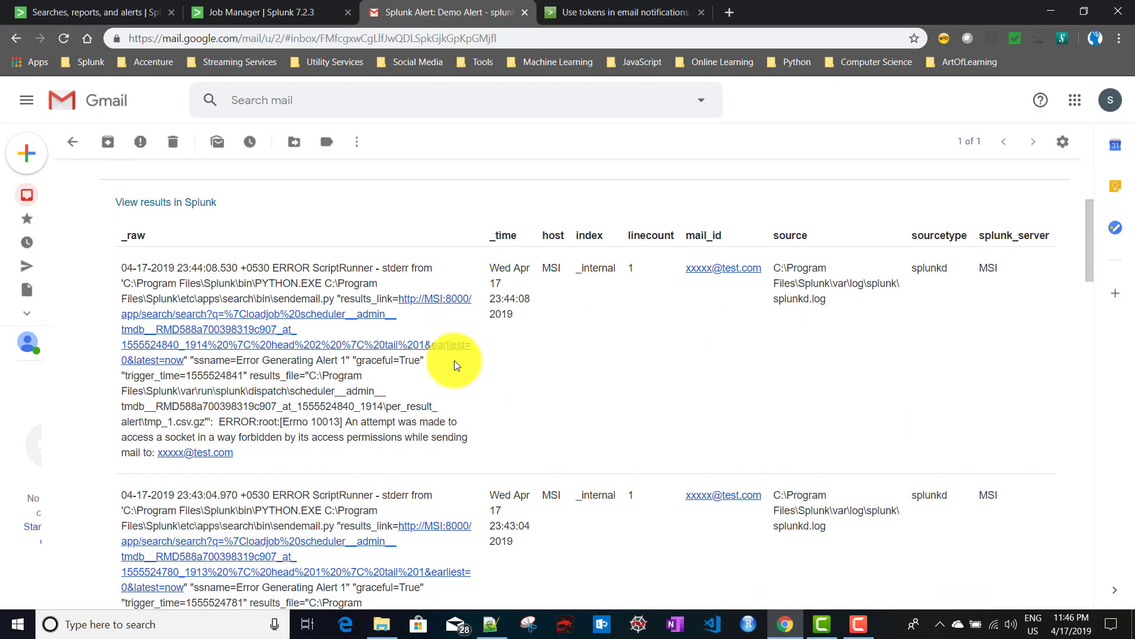
{"action": "scroll", "coordinate": [454, 361], "scroll_direction": "down", "scroll_amount": 2}
{"action": "scroll", "coordinate": [454, 365], "scroll_direction": "down", "scroll_amount": 10}
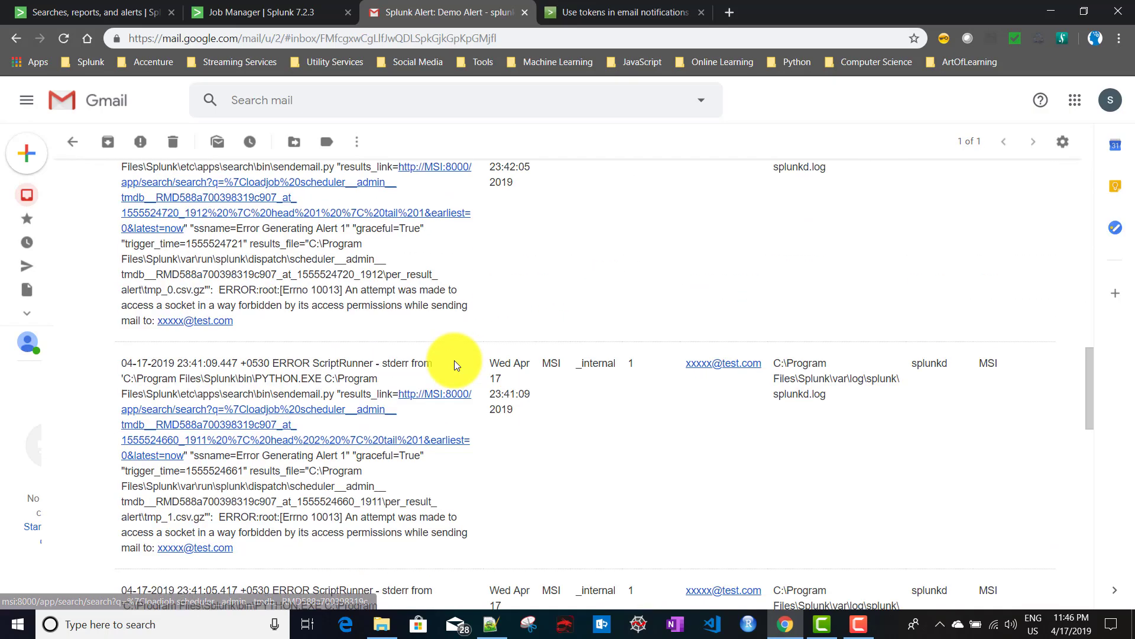
{"action": "scroll", "coordinate": [455, 362], "scroll_direction": "up", "scroll_amount": 9}
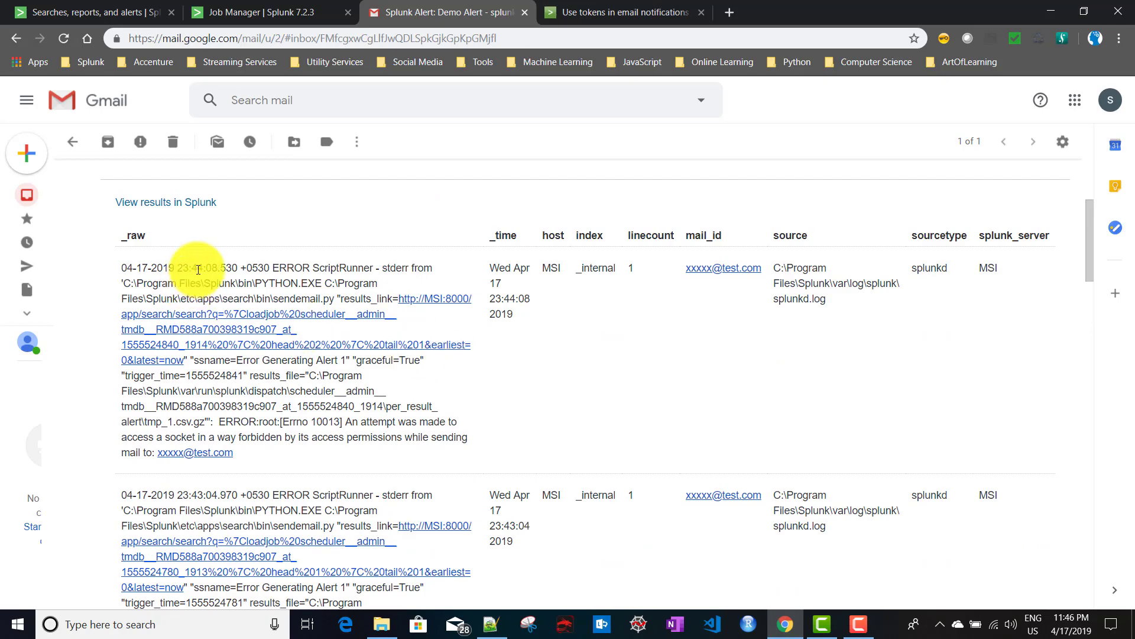
{"action": "scroll", "coordinate": [577, 375], "scroll_direction": "down", "scroll_amount": 11}
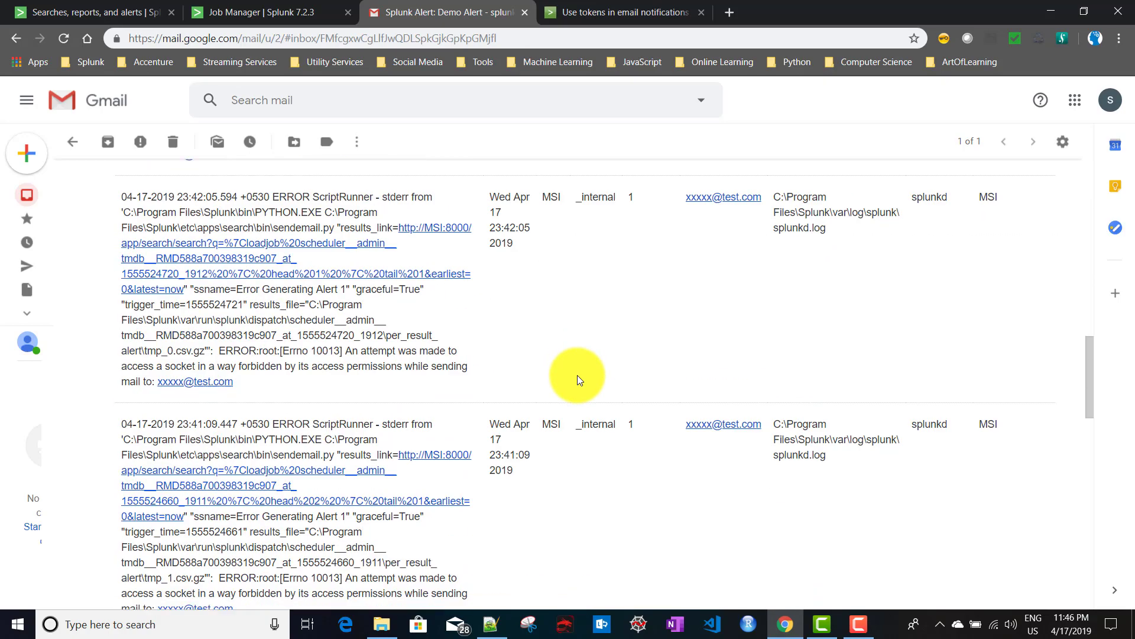
{"action": "scroll", "coordinate": [577, 375], "scroll_direction": "down", "scroll_amount": 7}
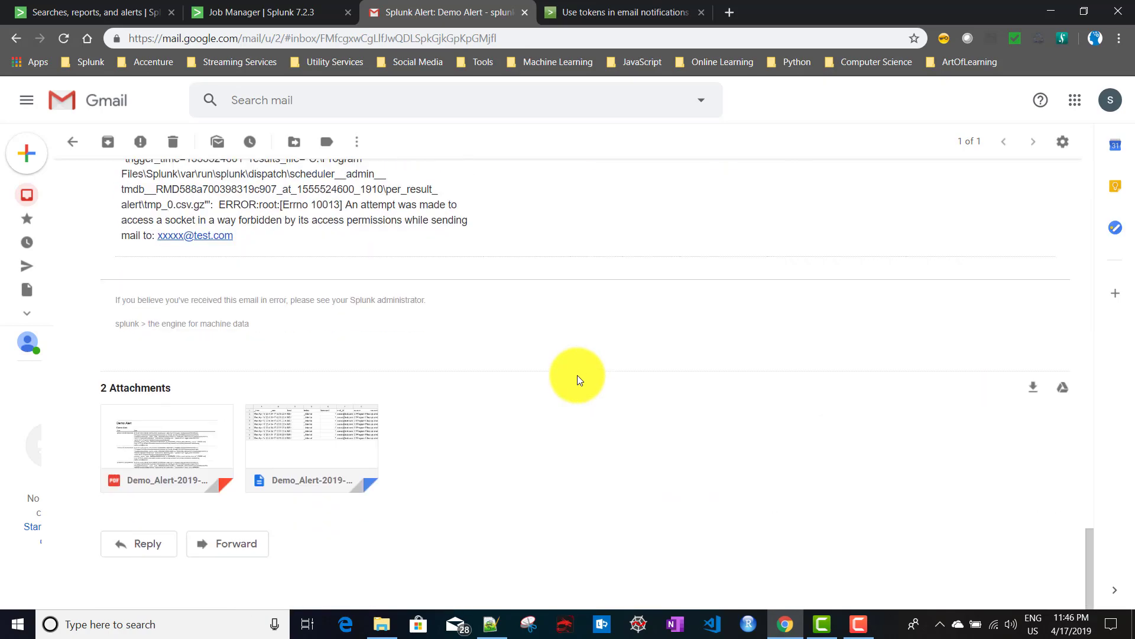
Preview the email's 8-row CSV and one-page PDF attachments, then return to Splunk's Edit Alert.
{"action": "left_click", "coordinate": [334, 436]}
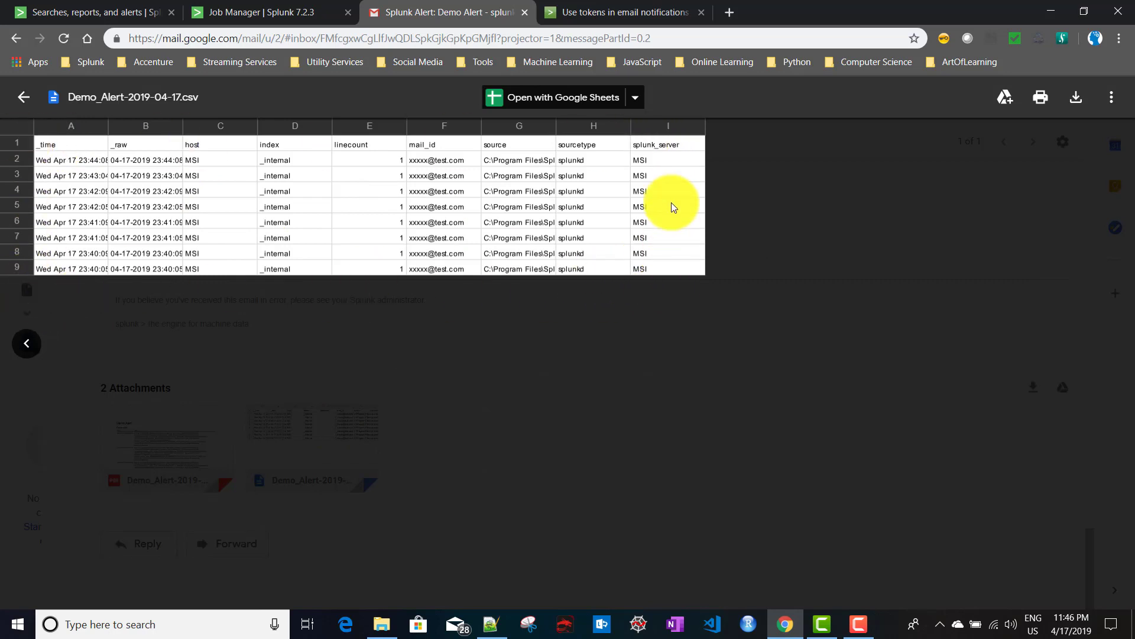
{"action": "left_click", "coordinate": [24, 99]}
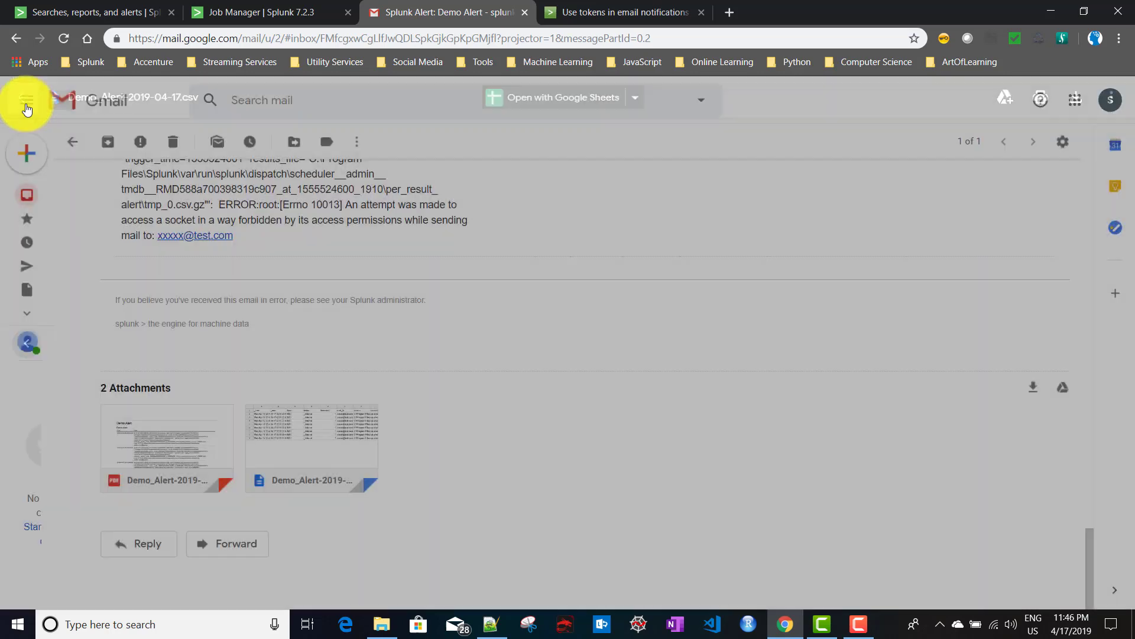
{"action": "left_click", "coordinate": [175, 430]}
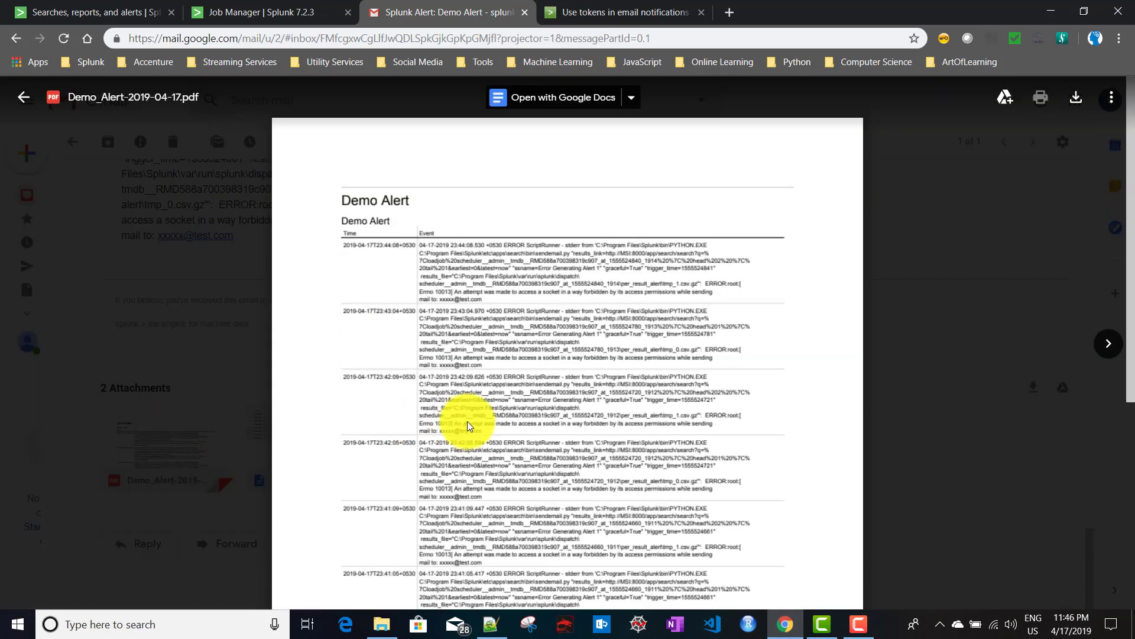
{"action": "scroll", "coordinate": [469, 421], "scroll_direction": "down", "scroll_amount": 5}
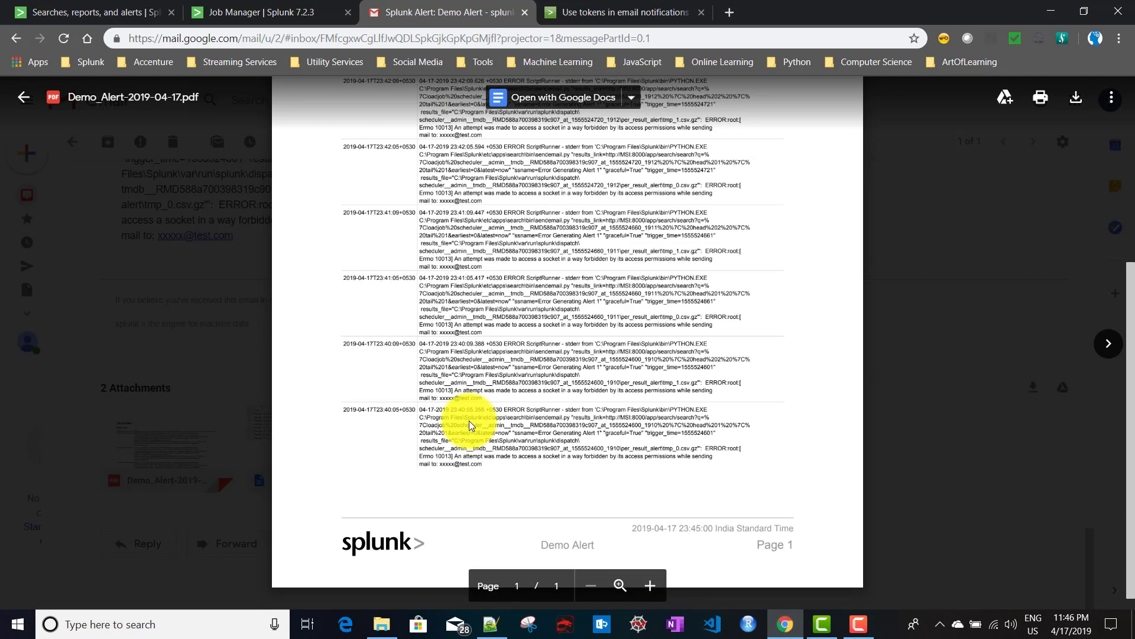
{"action": "scroll", "coordinate": [469, 421], "scroll_direction": "up", "scroll_amount": 2}
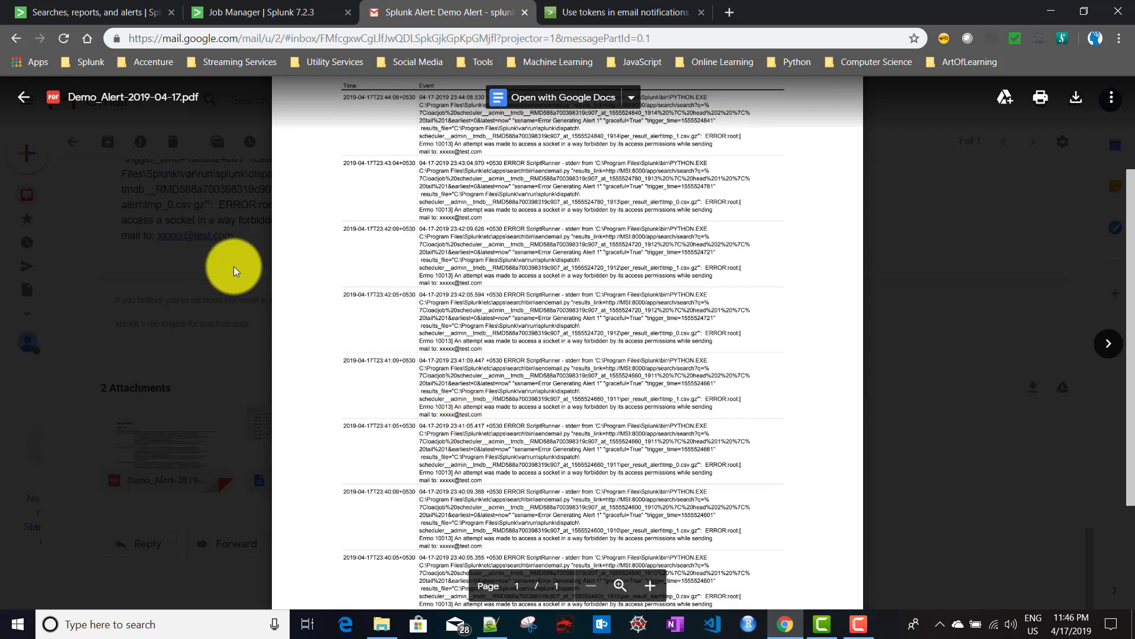
{"action": "scroll", "coordinate": [327, 286], "scroll_direction": "up", "scroll_amount": 3}
{"action": "left_click", "coordinate": [25, 98]}
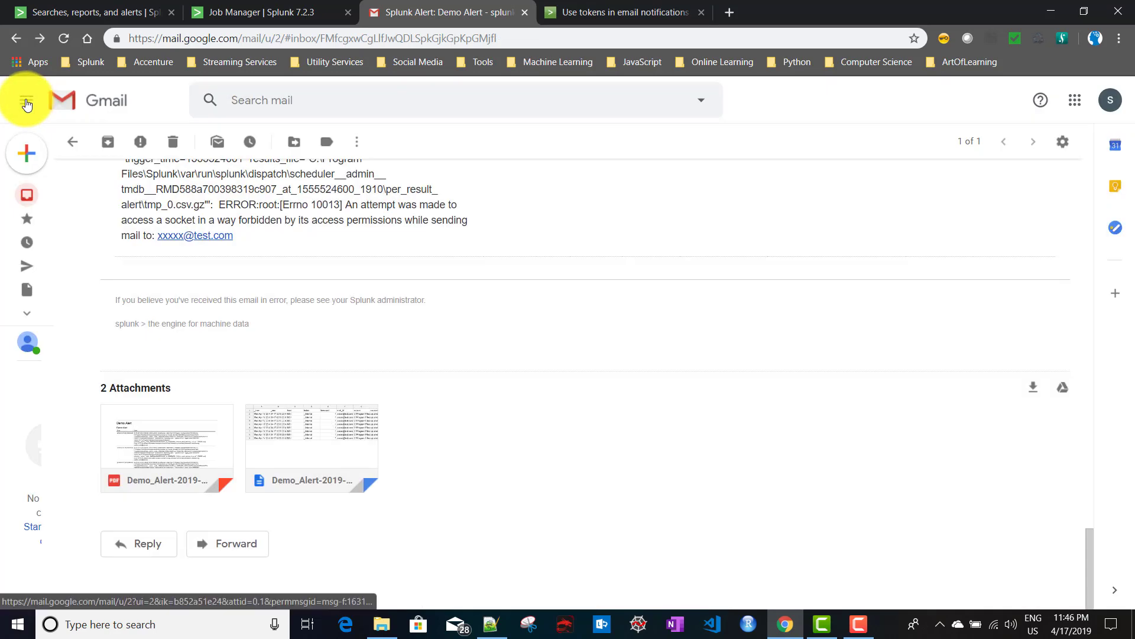
{"action": "left_click", "coordinate": [89, 11]}
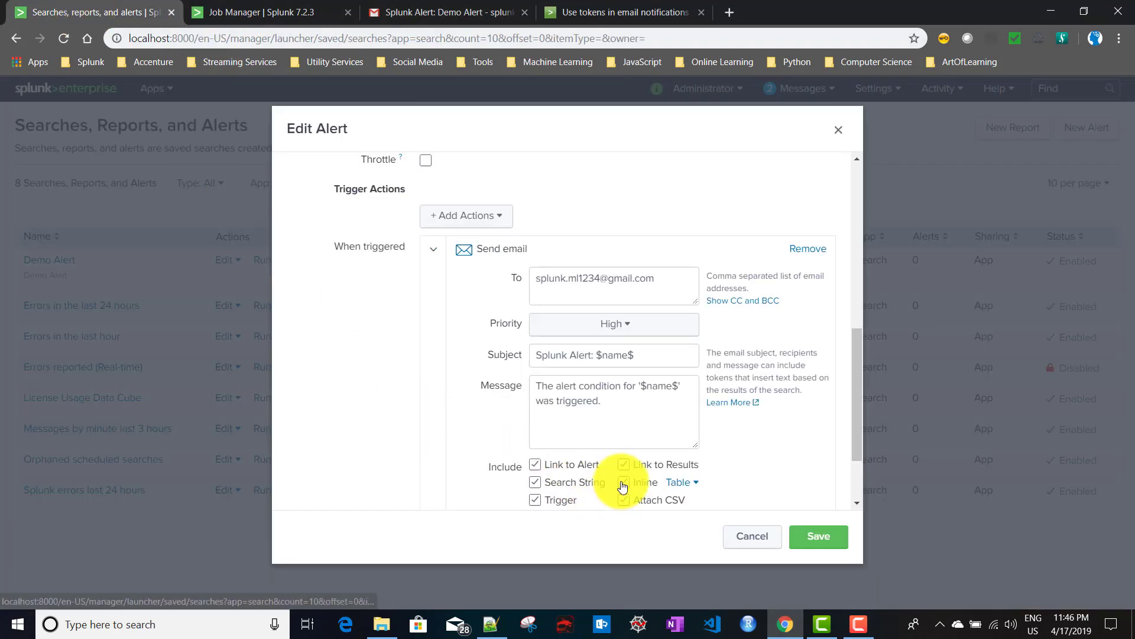
Switch Demo Alert's trigger condition to For each result and save the alert.
{"action": "scroll", "coordinate": [623, 486], "scroll_direction": "down", "scroll_amount": 2}
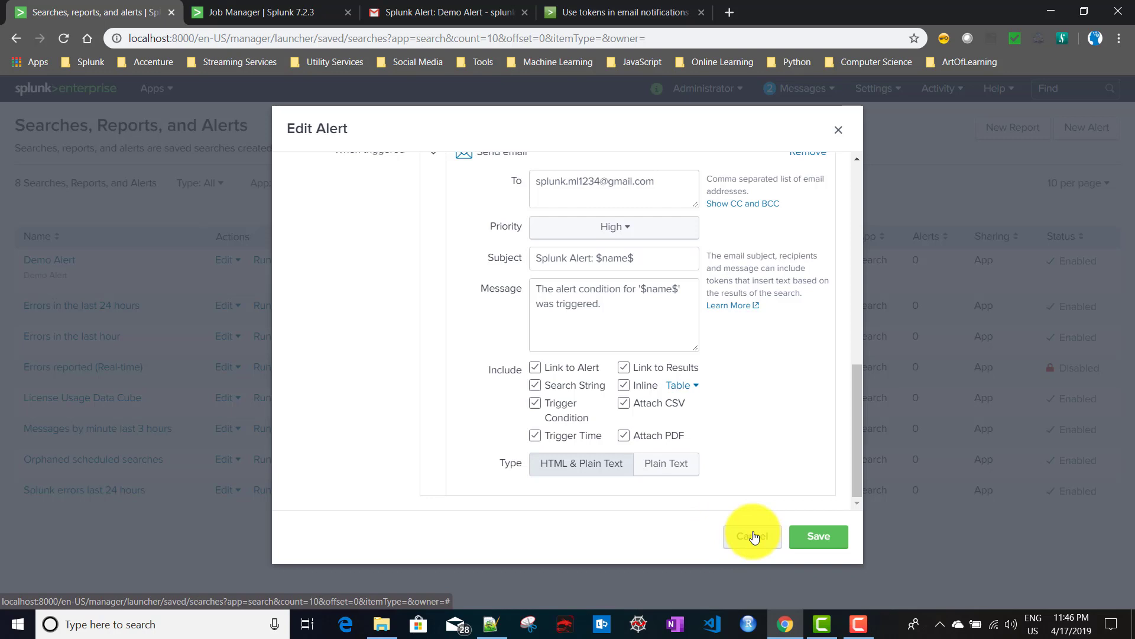
{"action": "scroll", "coordinate": [689, 485], "scroll_direction": "up", "scroll_amount": 3}
{"action": "scroll", "coordinate": [708, 468], "scroll_direction": "up", "scroll_amount": 3}
{"action": "left_click", "coordinate": [698, 332]}
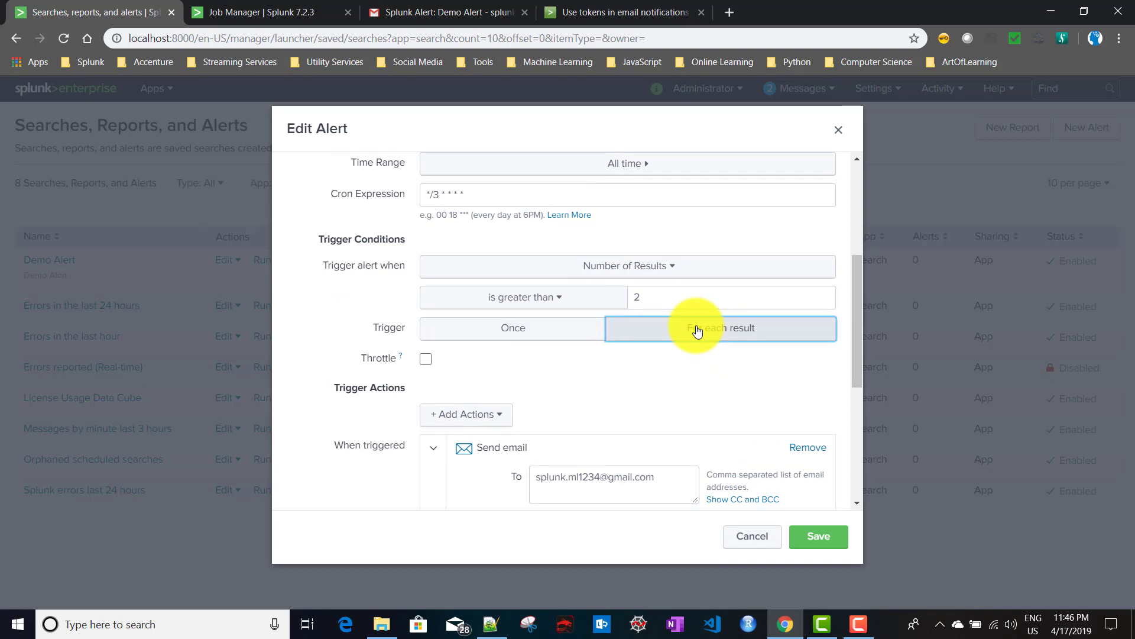
{"action": "scroll", "coordinate": [654, 418], "scroll_direction": "down", "scroll_amount": 5}
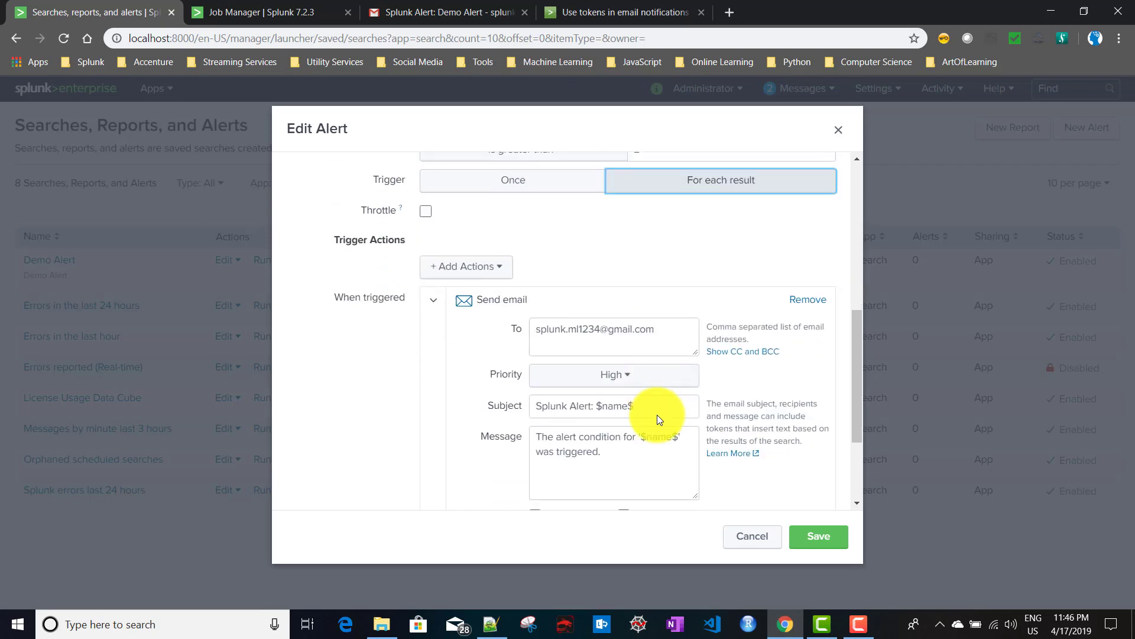
{"action": "left_click", "coordinate": [834, 534]}
{"action": "left_click", "coordinate": [837, 215]}
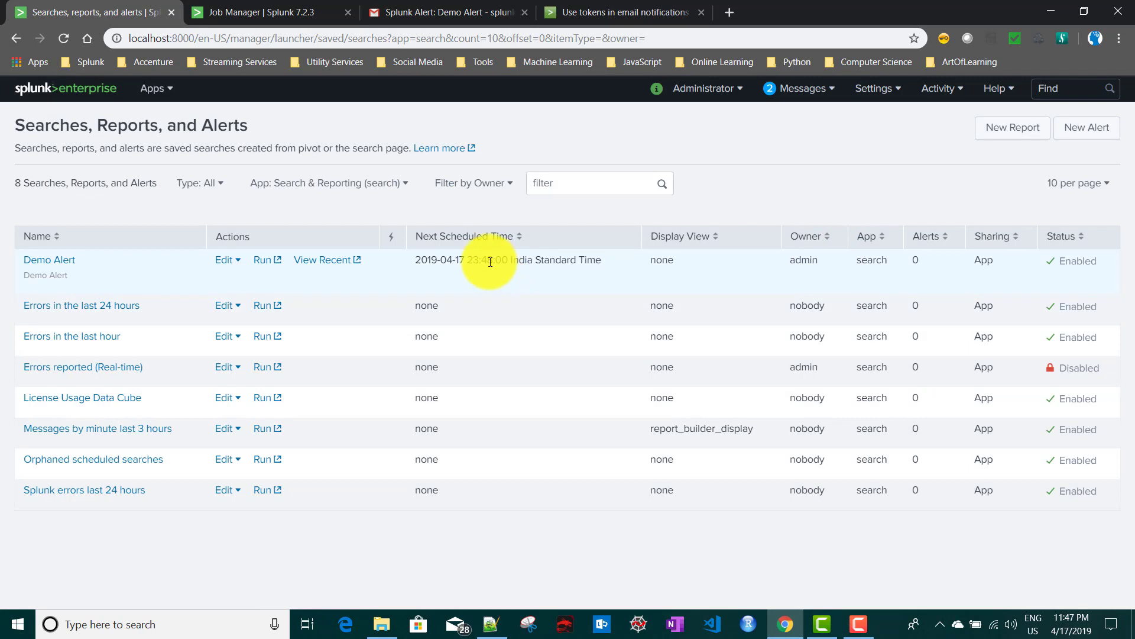
Note Demo Alert's next run time, delete the earlier alert email in Gmail, and return to Splunk.
{"action": "left_click_drag", "start_coordinate": [497, 260], "coordinate": [484, 260]}
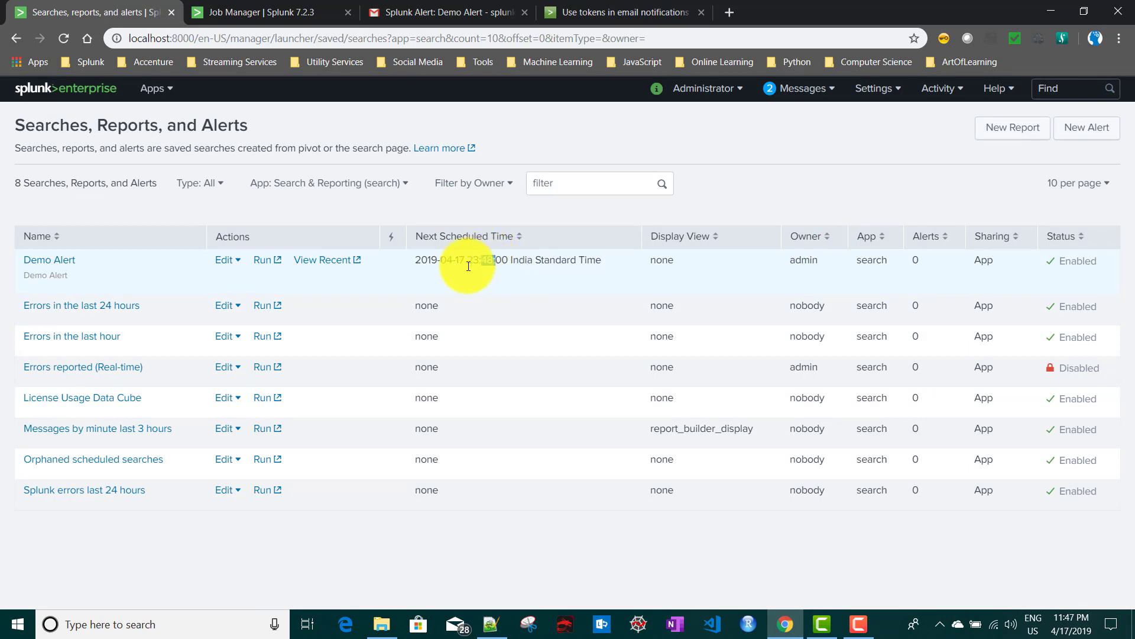
{"action": "left_click", "coordinate": [428, 8]}
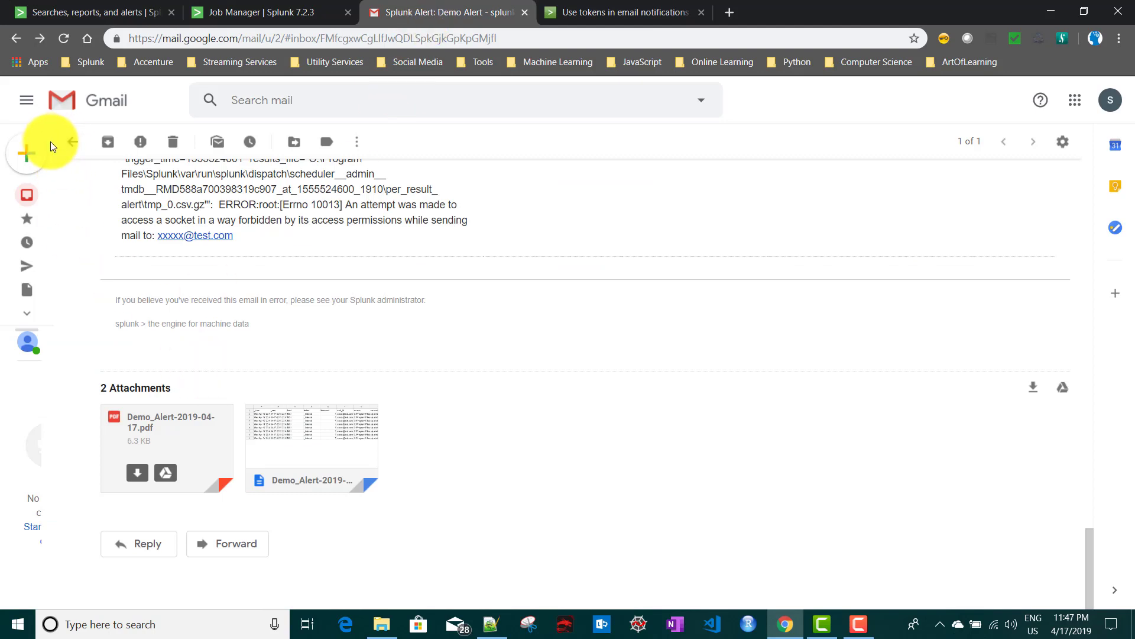
{"action": "left_click", "coordinate": [72, 142]}
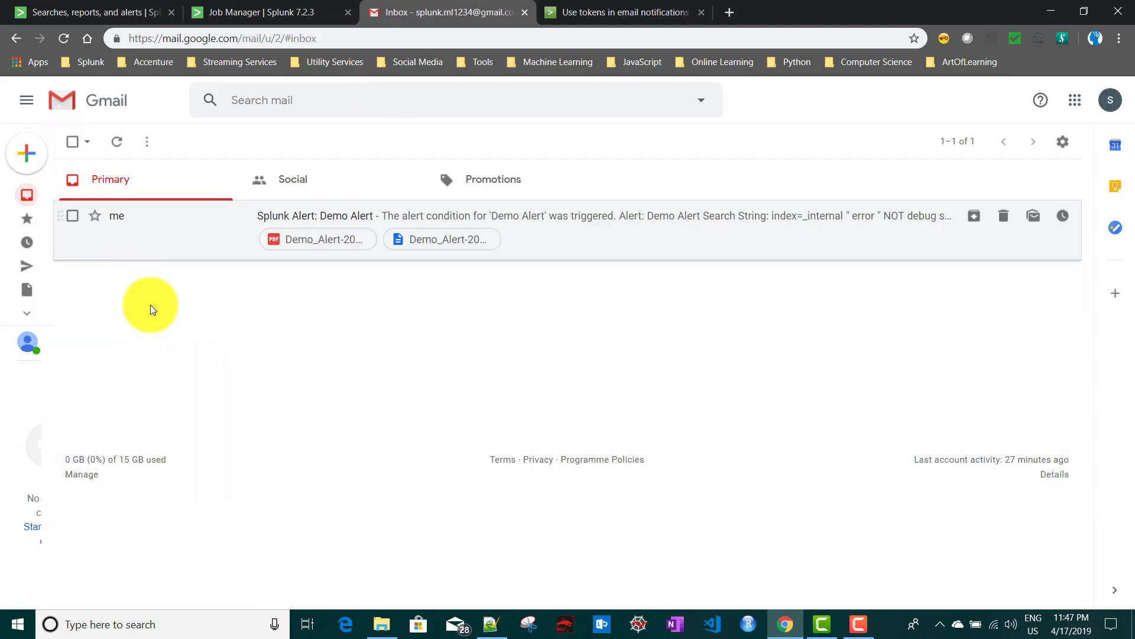
{"action": "left_click", "coordinate": [72, 216]}
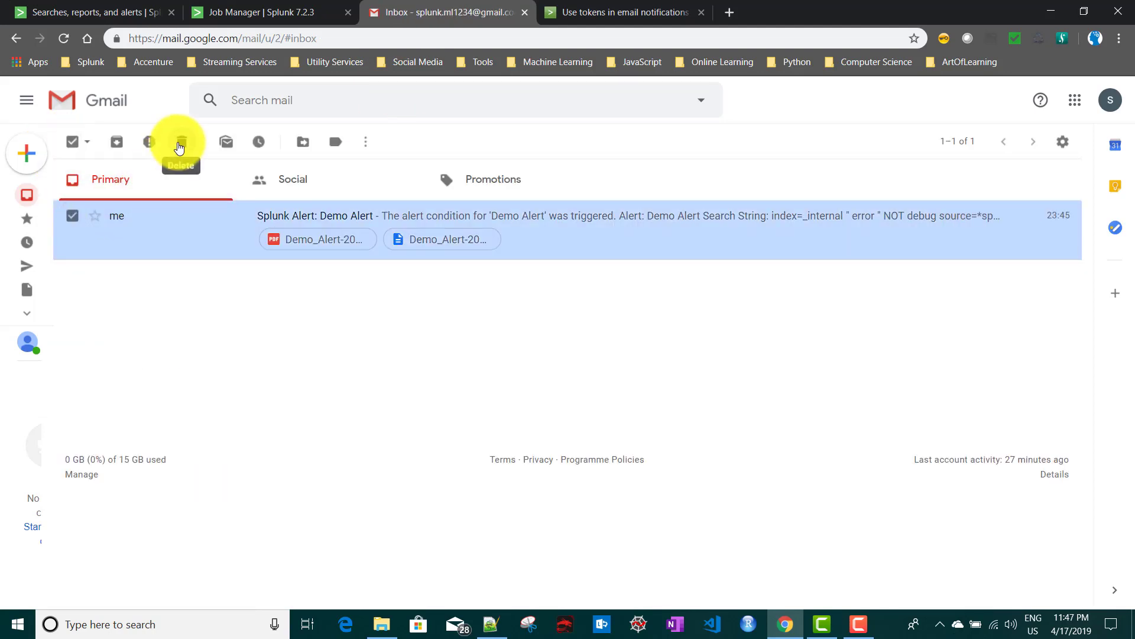
{"action": "left_click", "coordinate": [180, 144]}
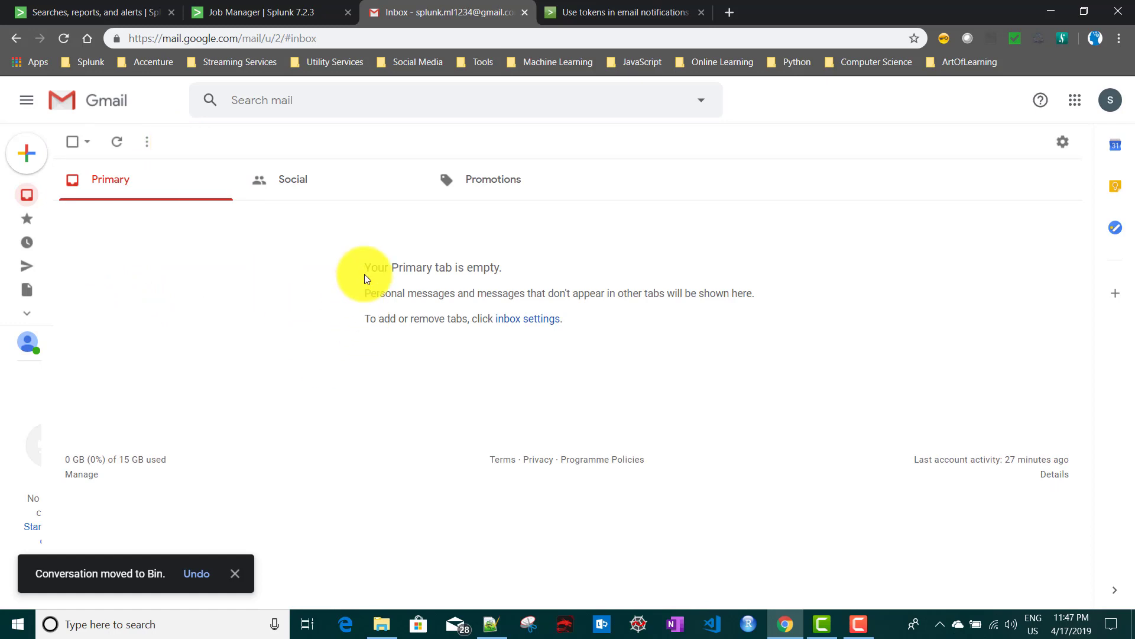
{"action": "left_click", "coordinate": [76, 10]}
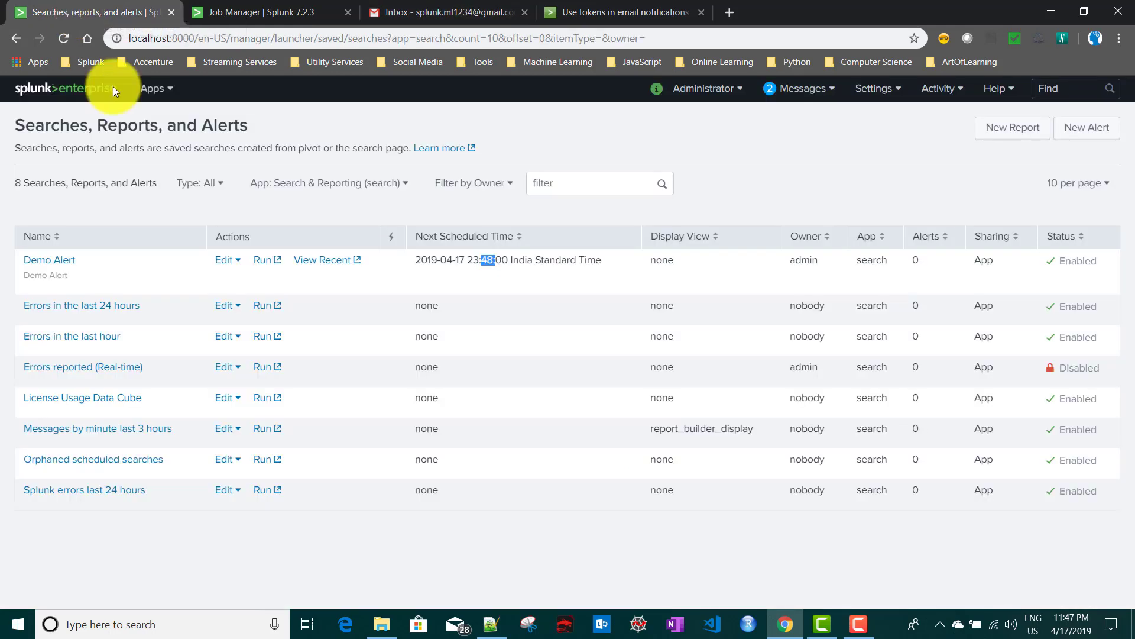
Check the current time, then list Demo Alert's recent jobs and find the newest job with 6 events.
{"action": "left_click", "coordinate": [490, 262]}
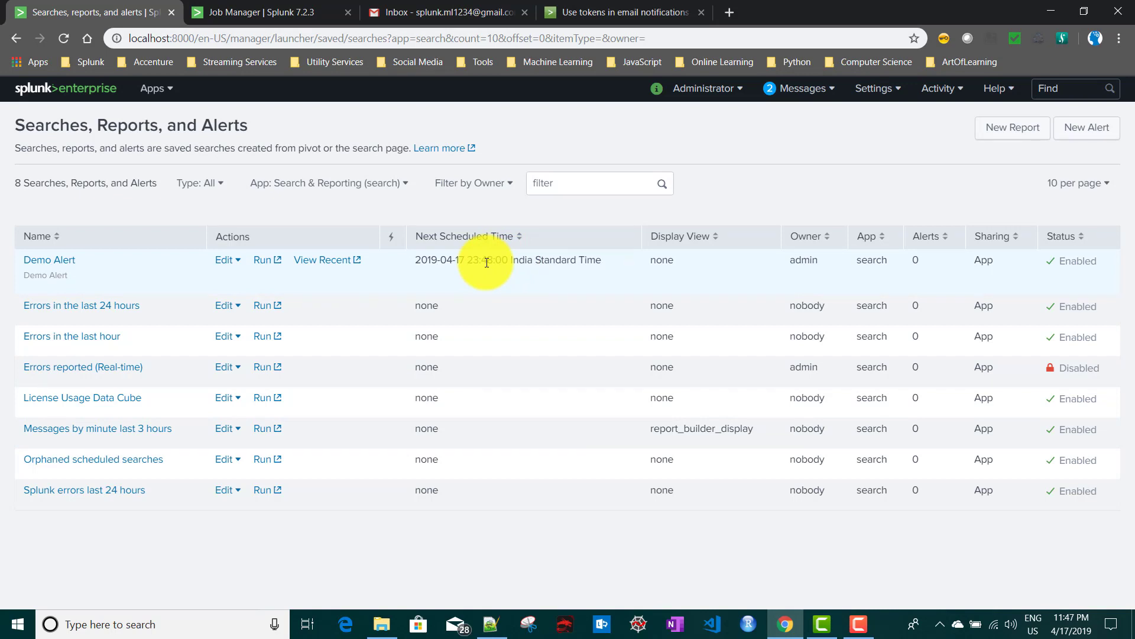
{"action": "left_click", "coordinate": [1071, 631]}
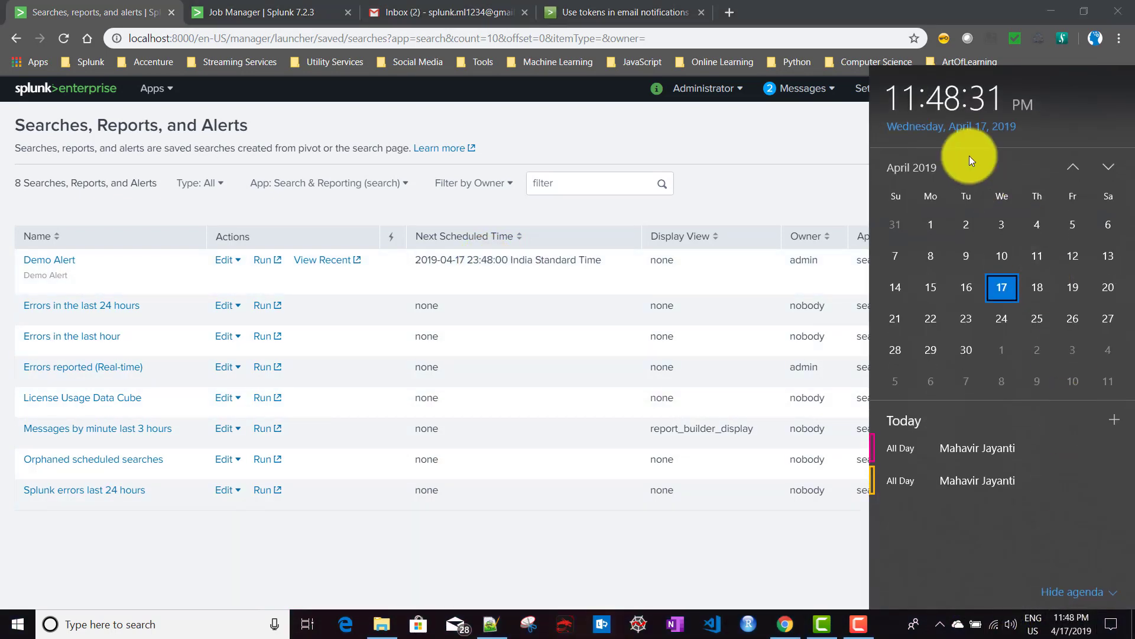
{"action": "left_click", "coordinate": [733, 194]}
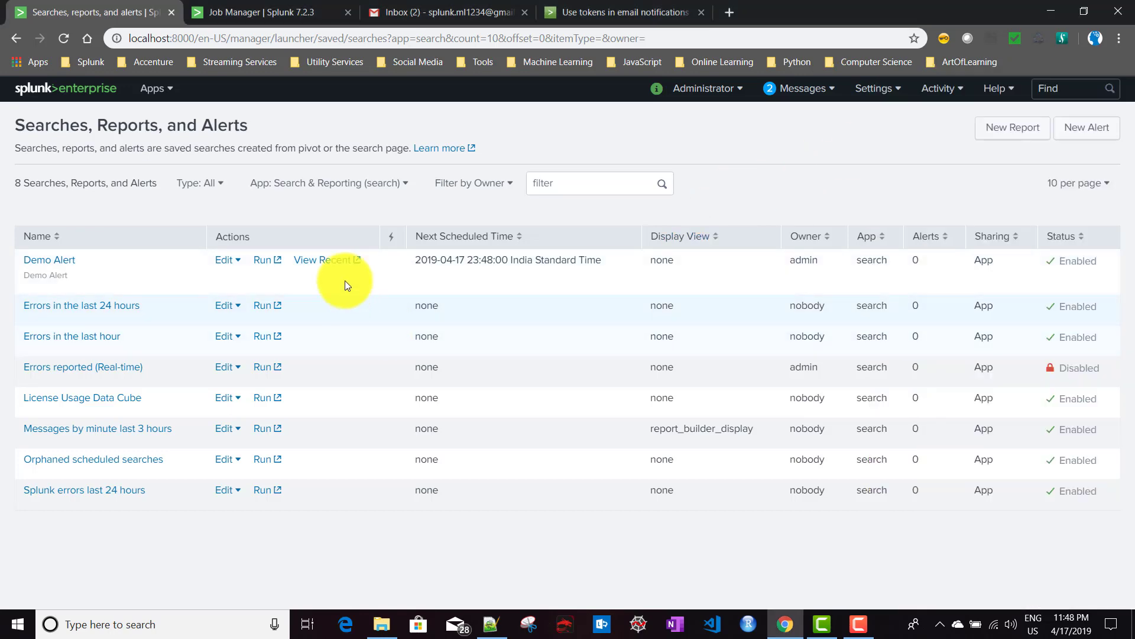
{"action": "left_click", "coordinate": [327, 261]}
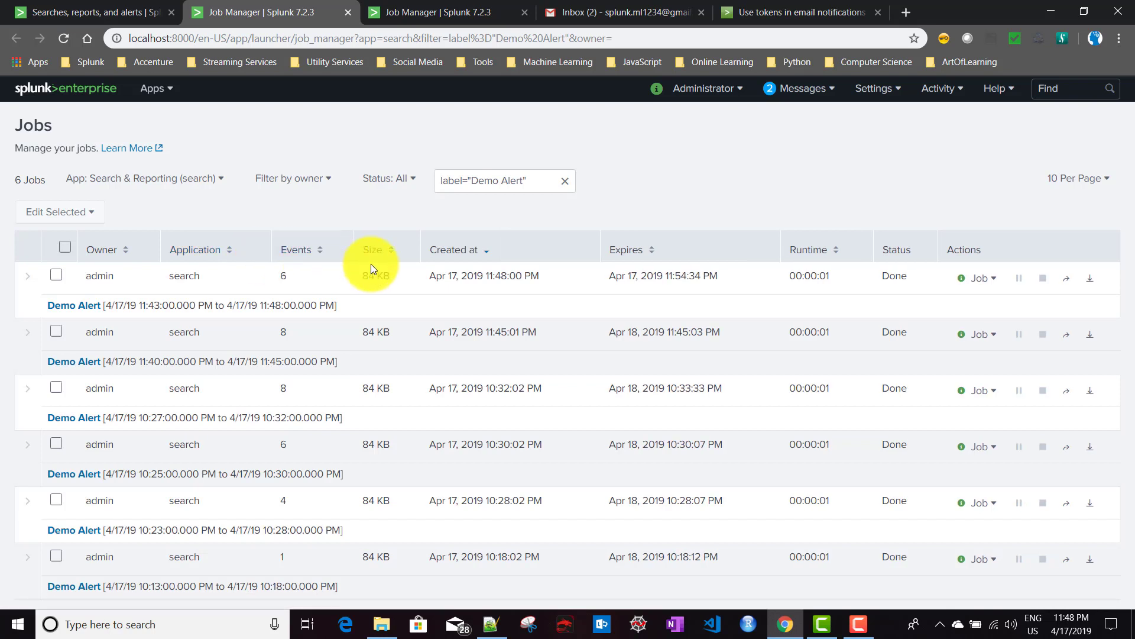
{"action": "left_click_drag", "start_coordinate": [296, 306], "coordinate": [110, 306]}
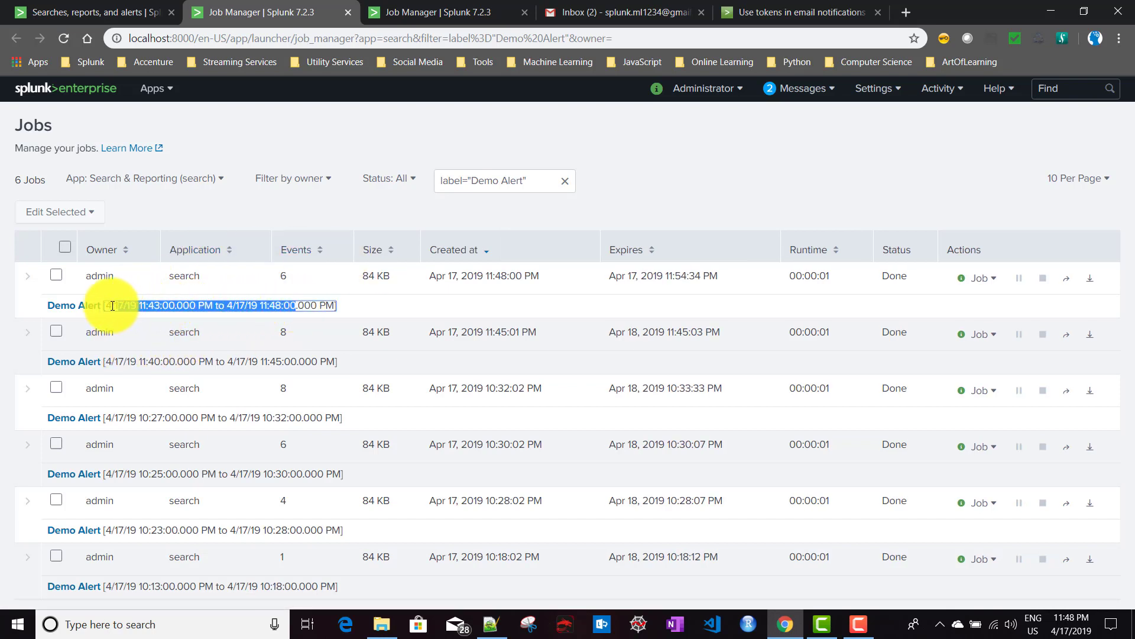
{"action": "double_click", "coordinate": [289, 275]}
{"action": "left_click", "coordinate": [270, 278]}
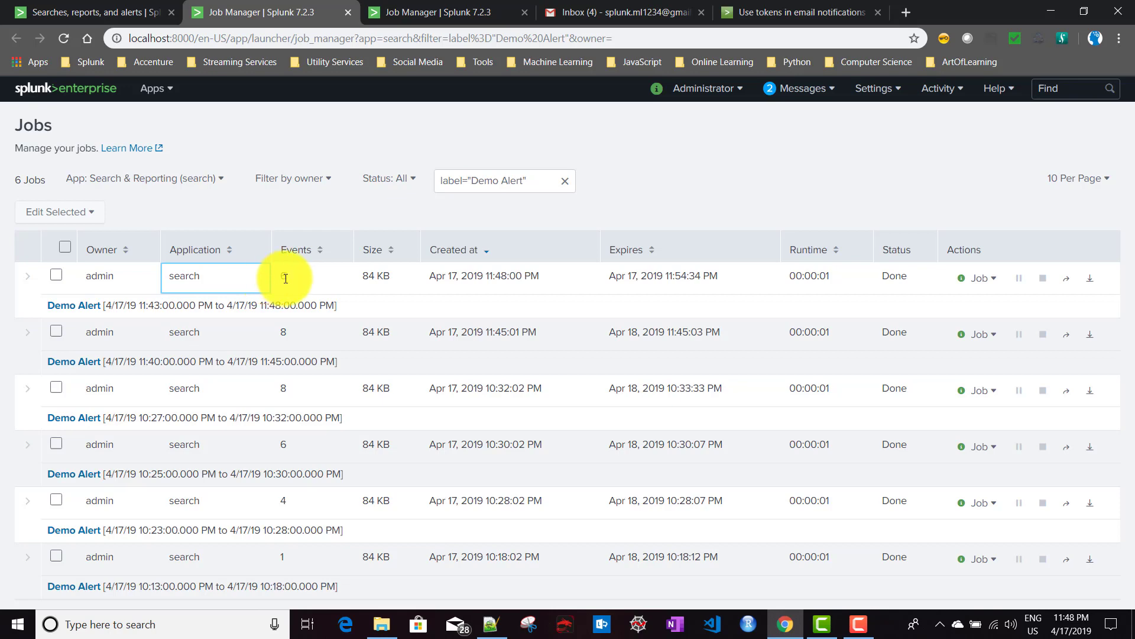
Review Demo Alert's trigger settings in Edit Alert and cancel without saving.
{"action": "left_click", "coordinate": [83, 14]}
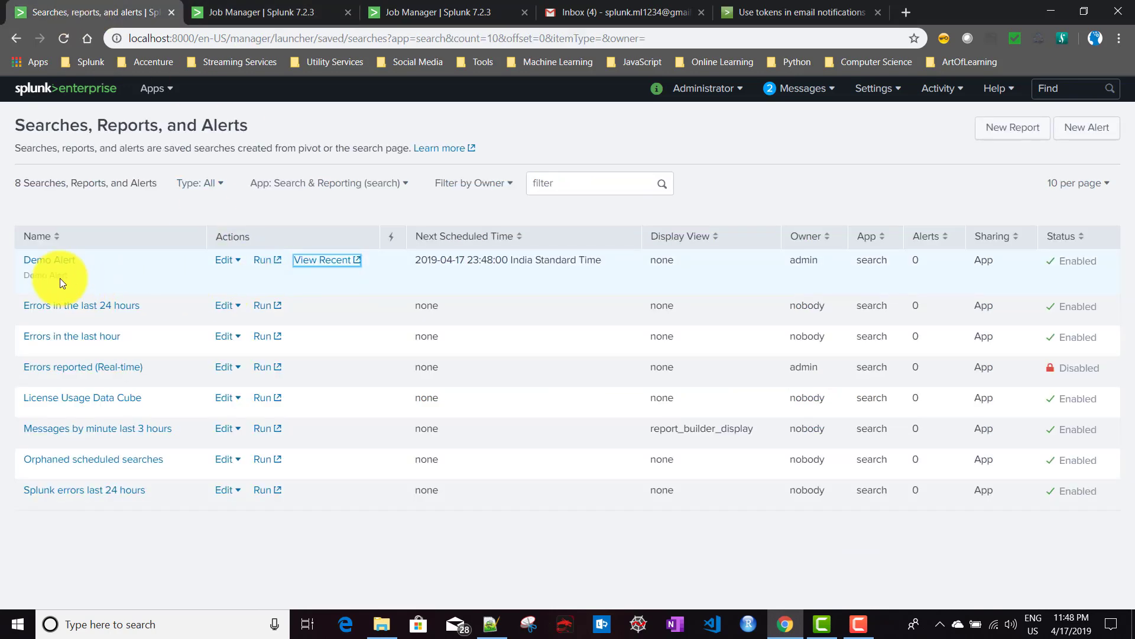
{"action": "left_click", "coordinate": [52, 260]}
{"action": "scroll", "coordinate": [394, 383], "scroll_direction": "down", "scroll_amount": 5}
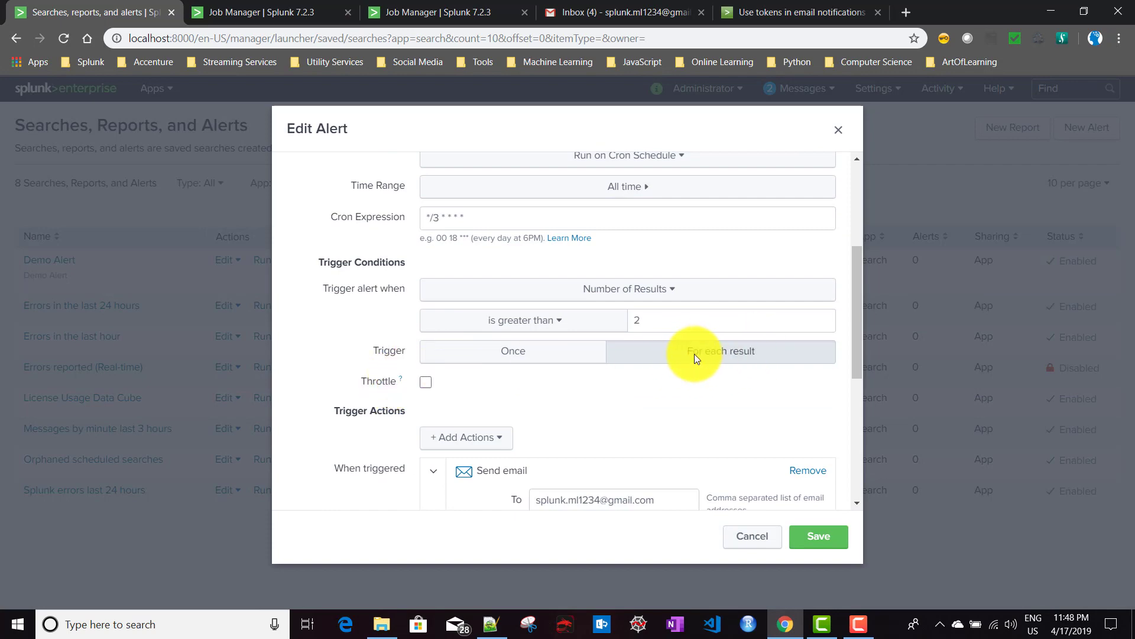
{"action": "left_click", "coordinate": [752, 541]}
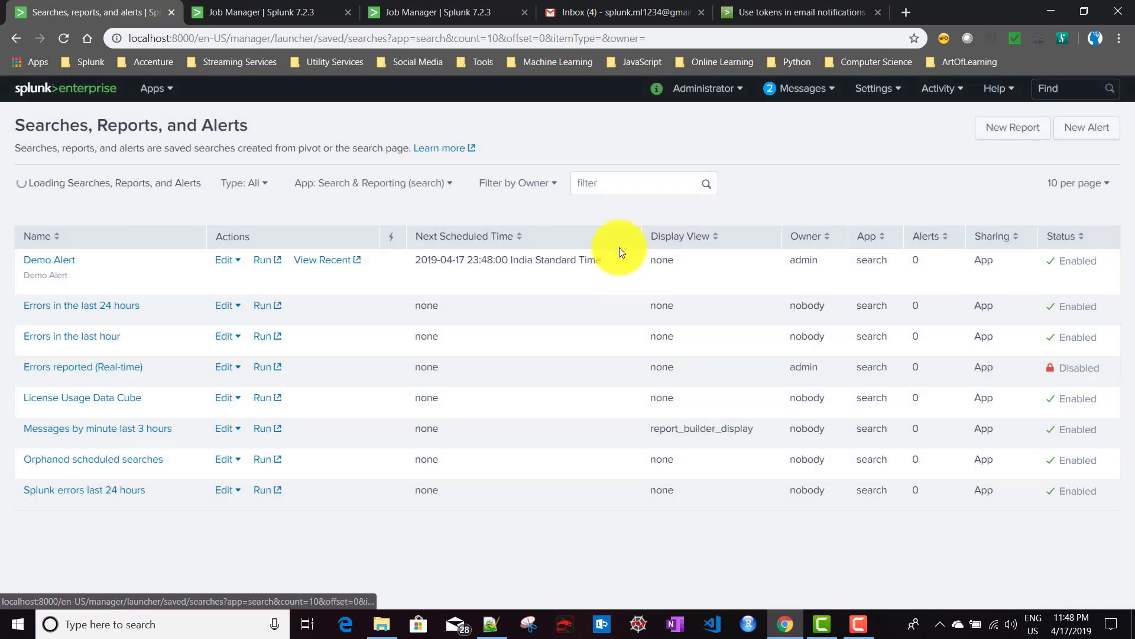
{"action": "left_click", "coordinate": [605, 8]}
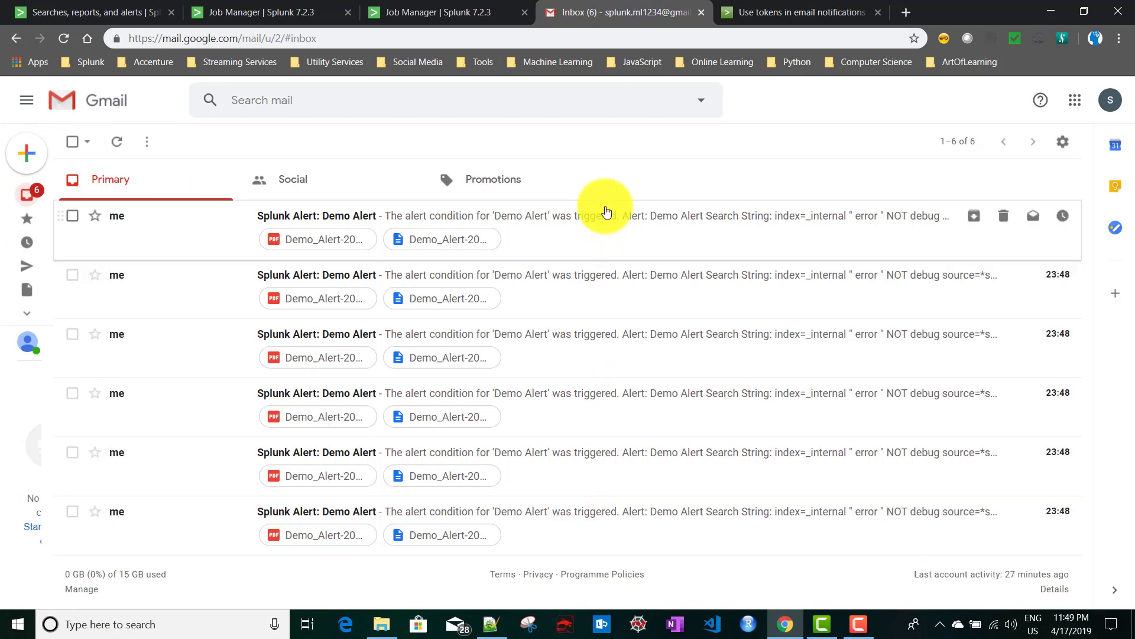
Open the newest Demo Alert email and preview its CSV and PDF attachments.
{"action": "left_click", "coordinate": [603, 229]}
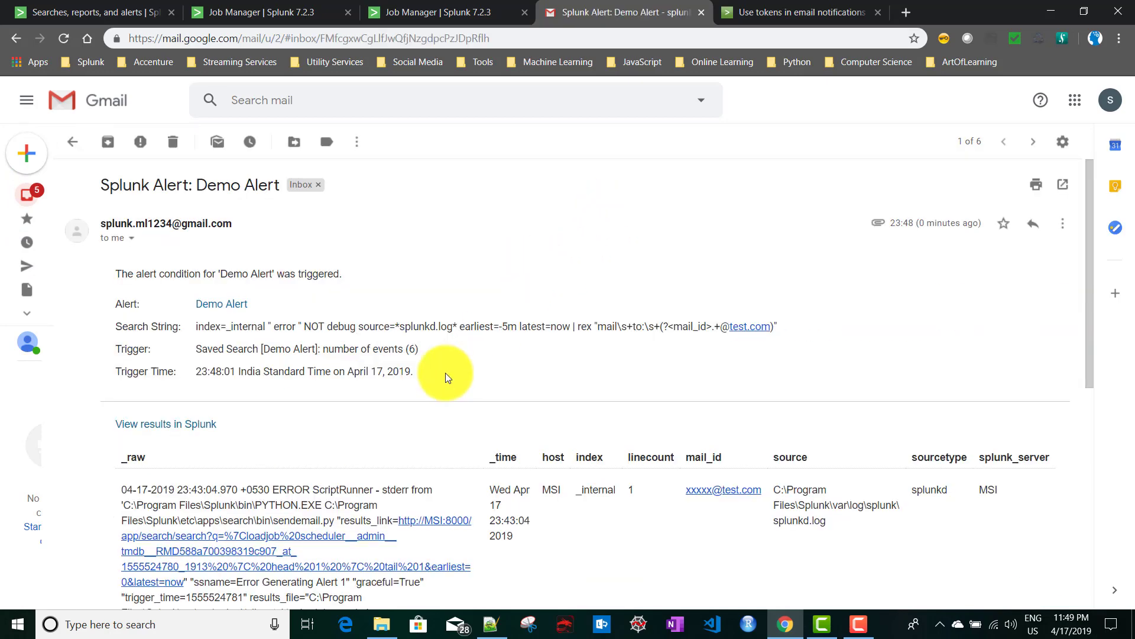
{"action": "scroll", "coordinate": [445, 373], "scroll_direction": "down", "scroll_amount": 3}
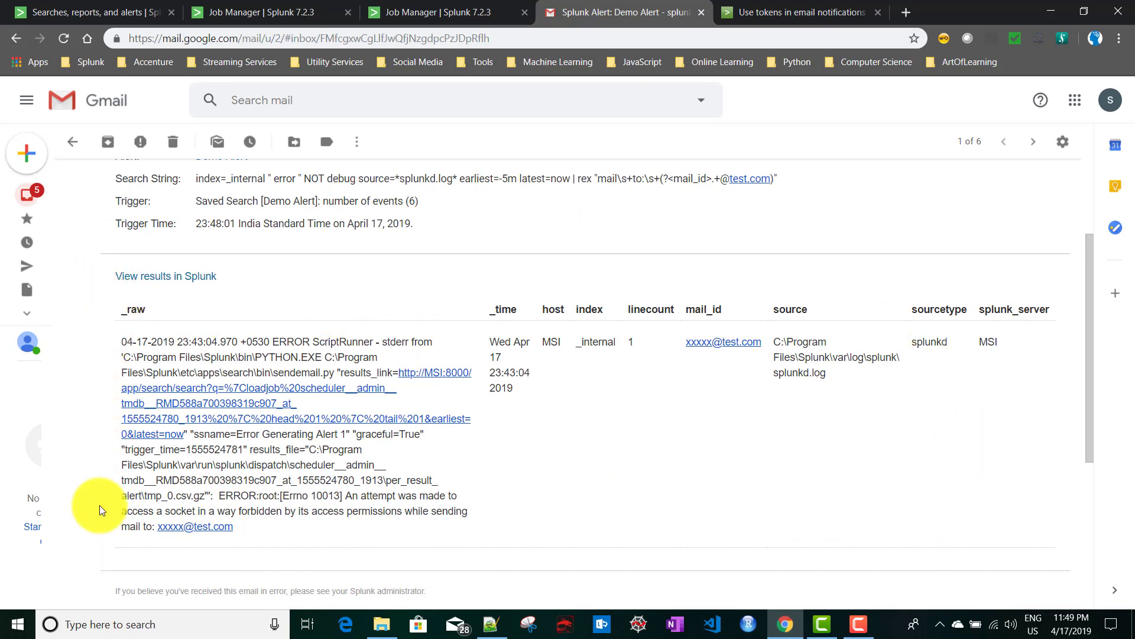
{"action": "scroll", "coordinate": [528, 437], "scroll_direction": "down", "scroll_amount": 5}
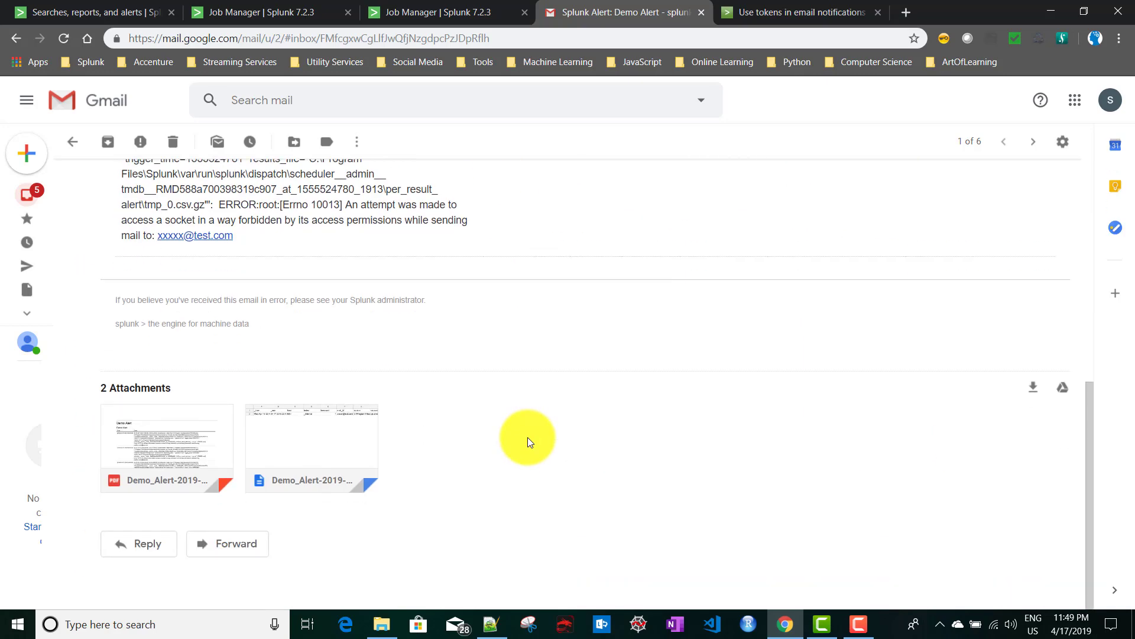
{"action": "mouse_move", "coordinate": [279, 430]}
{"action": "left_click", "coordinate": [336, 437]}
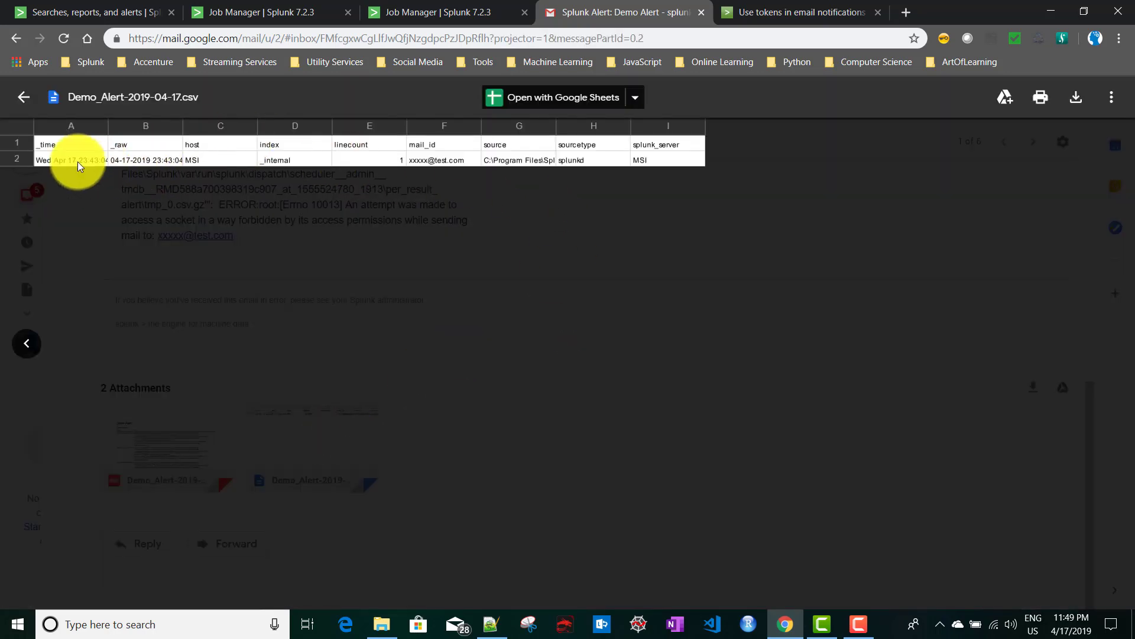
{"action": "left_click", "coordinate": [23, 97]}
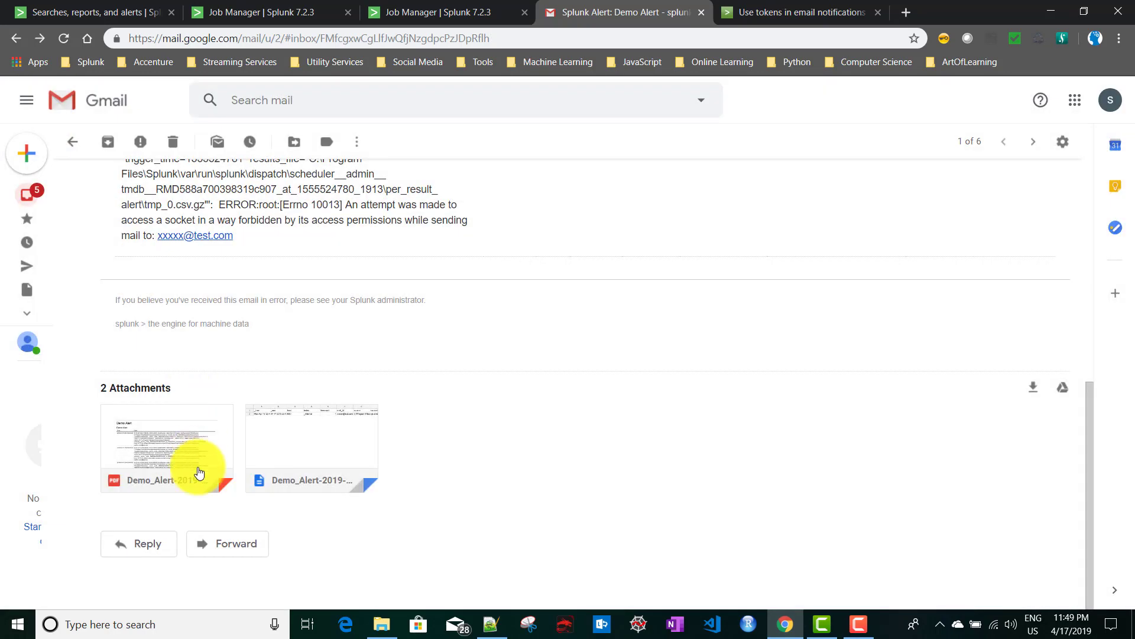
{"action": "left_click", "coordinate": [182, 446]}
{"action": "scroll", "coordinate": [400, 437], "scroll_direction": "down", "scroll_amount": 5}
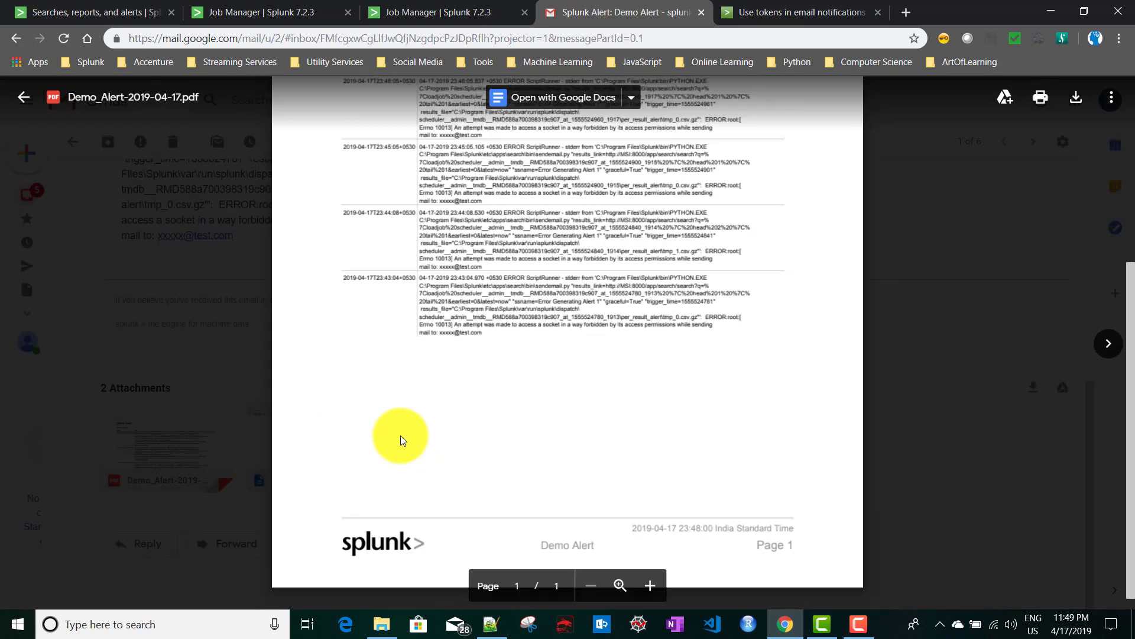
{"action": "scroll", "coordinate": [451, 299], "scroll_direction": "up", "scroll_amount": 3}
{"action": "scroll", "coordinate": [430, 304], "scroll_direction": "down", "scroll_amount": 2}
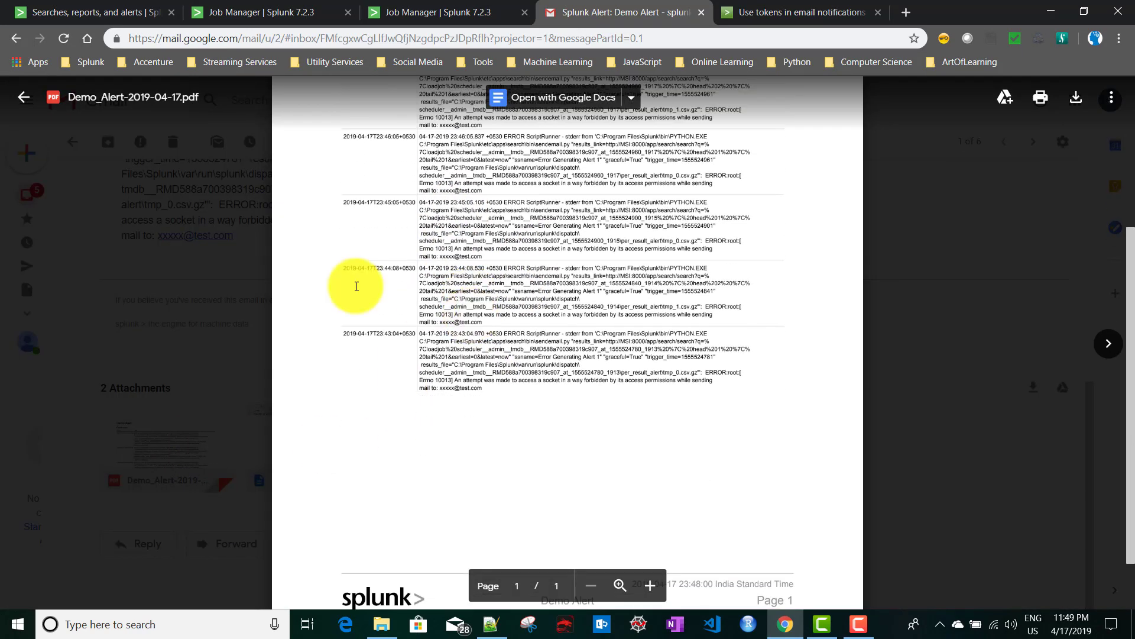
{"action": "left_click", "coordinate": [22, 98]}
Open the second Demo Alert email to confirm it holds a single result row.
{"action": "scroll", "coordinate": [236, 336], "scroll_direction": "up", "scroll_amount": 1}
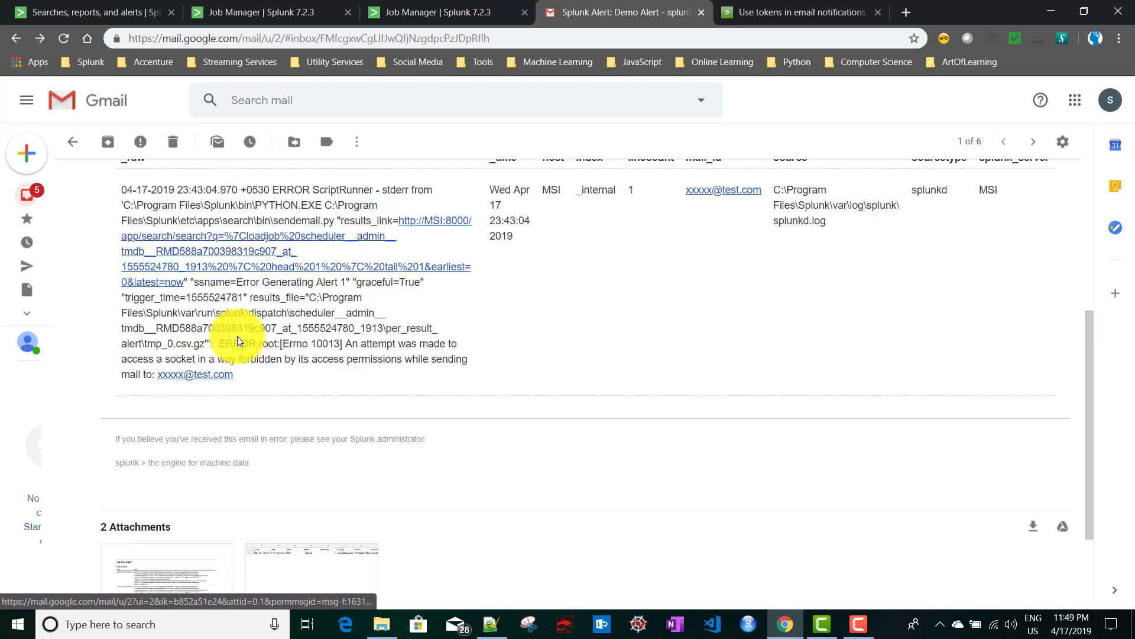
{"action": "scroll", "coordinate": [237, 336], "scroll_direction": "up", "scroll_amount": 5}
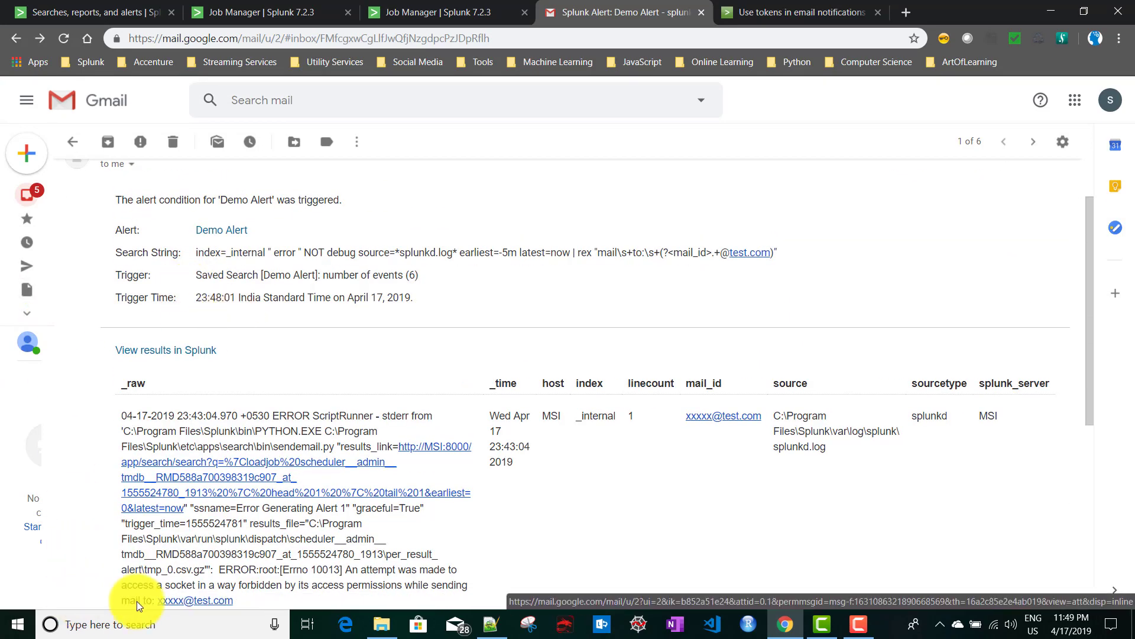
{"action": "left_click", "coordinate": [71, 143]}
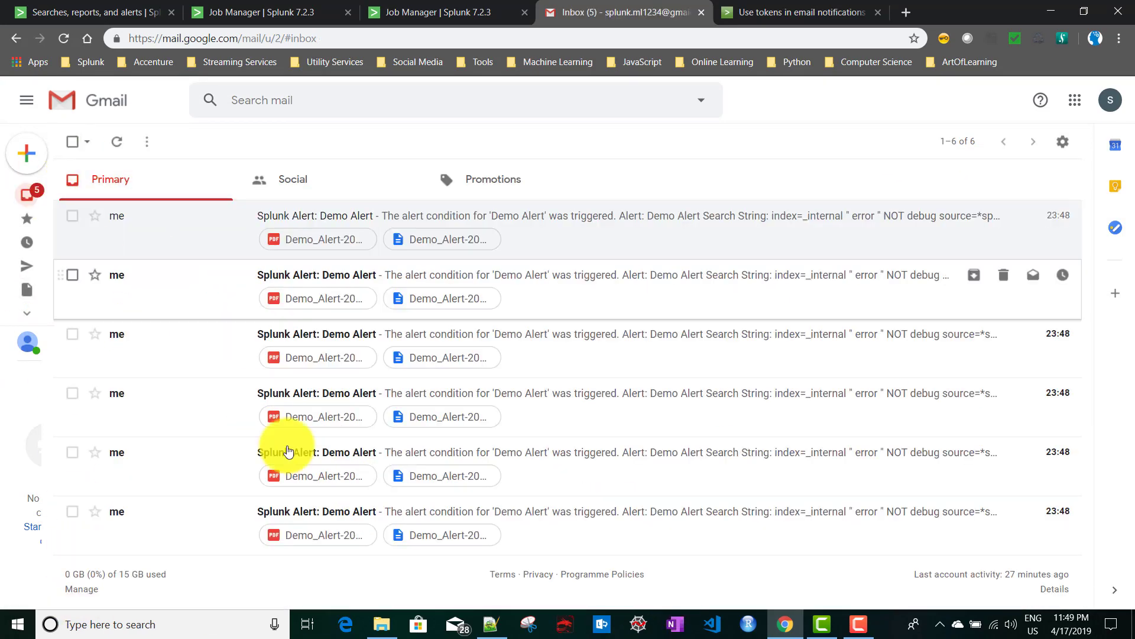
{"action": "left_click", "coordinate": [556, 277]}
{"action": "scroll", "coordinate": [406, 367], "scroll_direction": "down", "scroll_amount": 7}
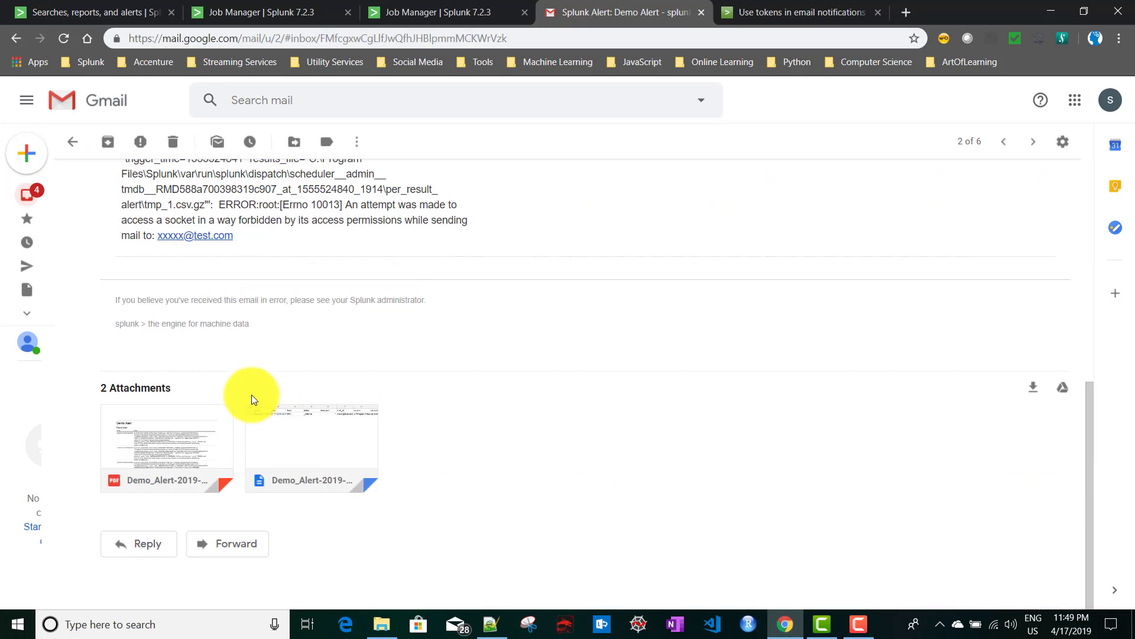
{"action": "scroll", "coordinate": [451, 408], "scroll_direction": "up", "scroll_amount": 4}
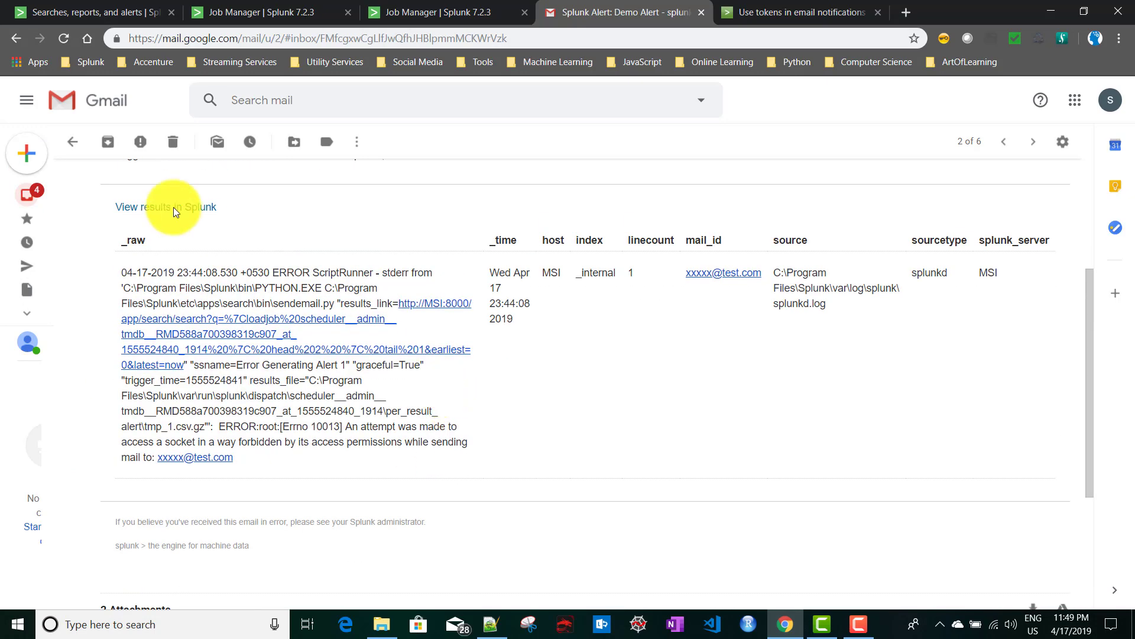
{"action": "left_click", "coordinate": [74, 142]}
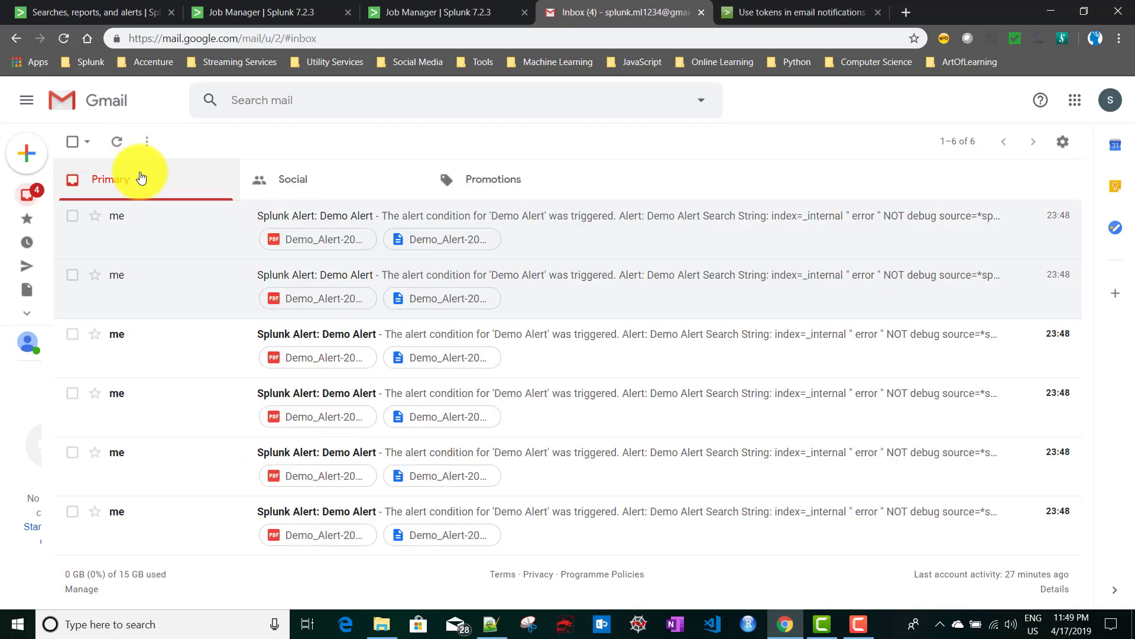
{"action": "left_click", "coordinate": [89, 15]}
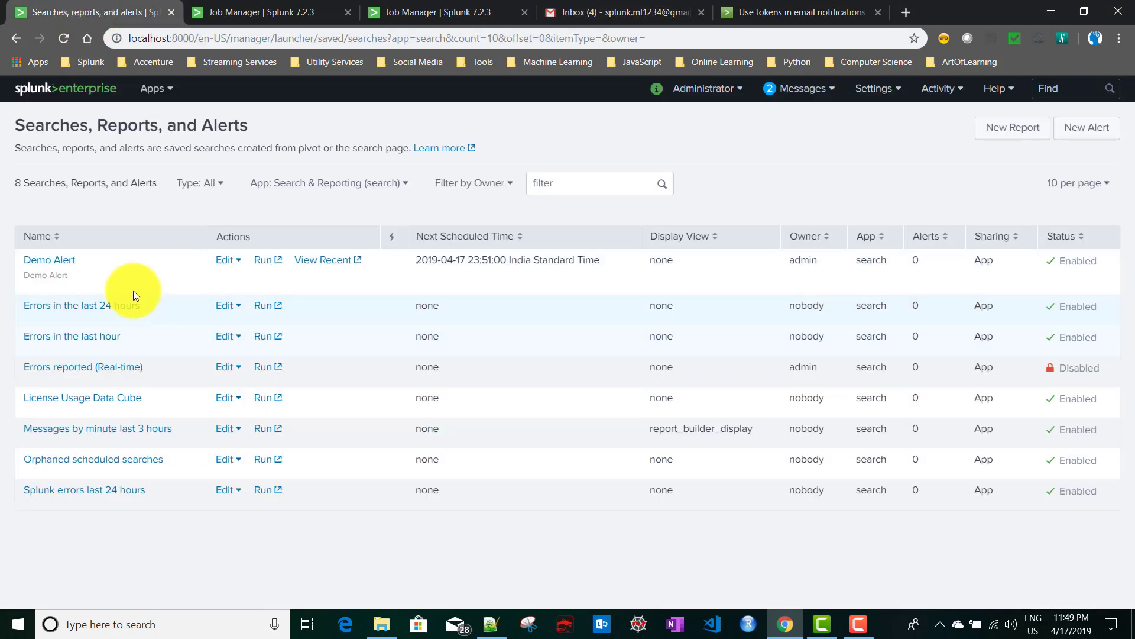
Enable throttling under Demo Alert's Trigger Conditions in the Edit Alert dialog.
{"action": "left_click", "coordinate": [51, 258]}
{"action": "scroll", "coordinate": [441, 423], "scroll_direction": "down", "scroll_amount": 3}
{"action": "scroll", "coordinate": [445, 423], "scroll_direction": "down", "scroll_amount": 1}
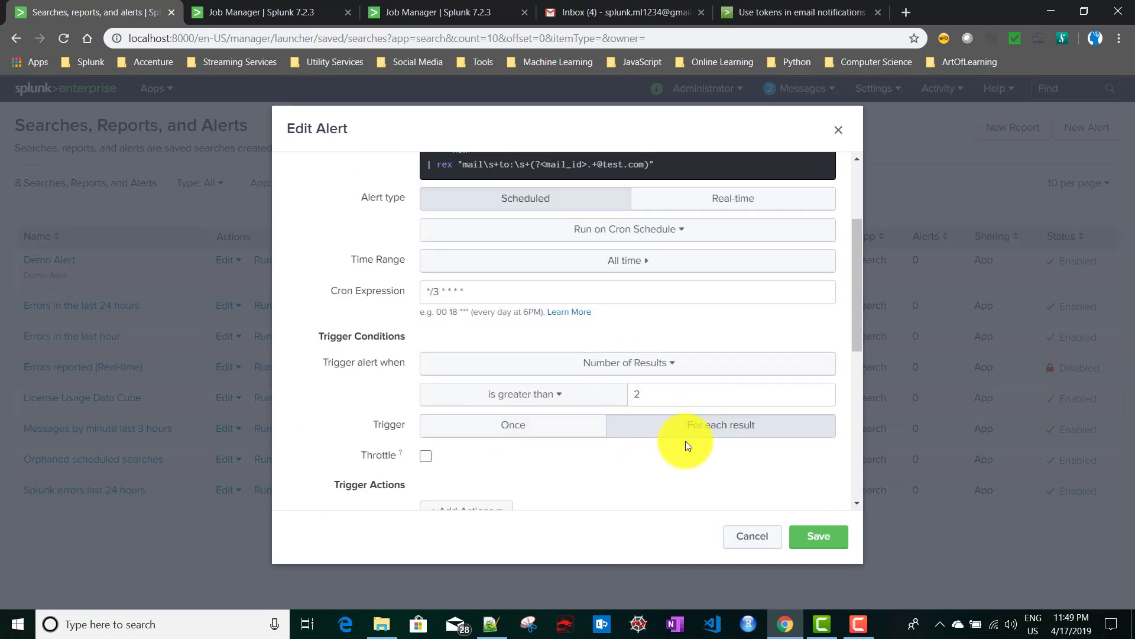
{"action": "scroll", "coordinate": [702, 427], "scroll_direction": "down", "scroll_amount": 4}
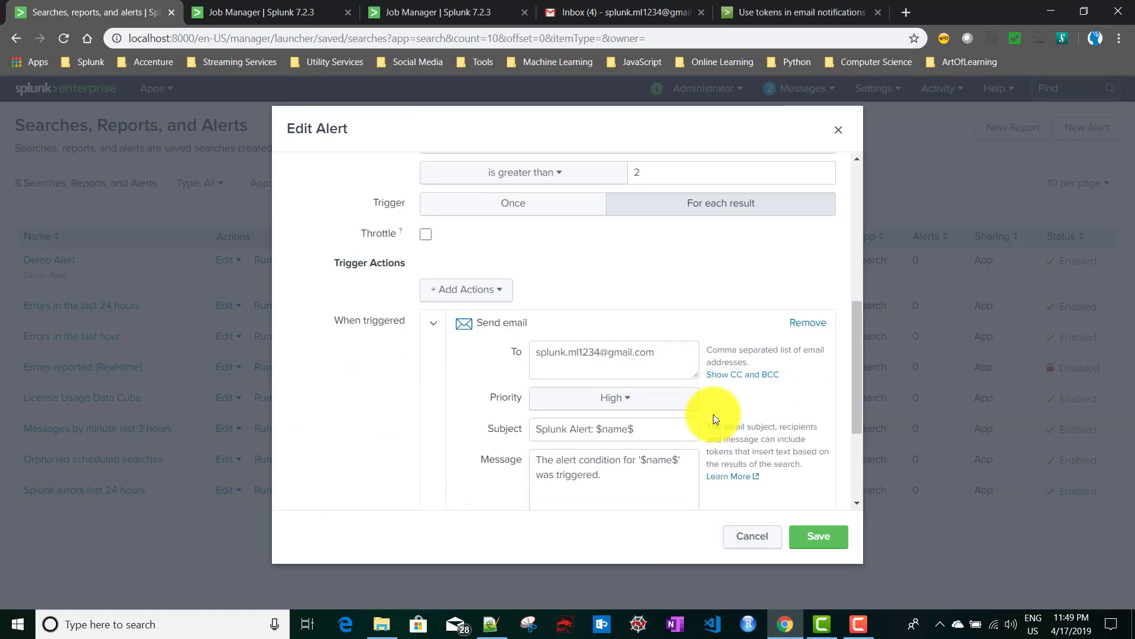
{"action": "left_click", "coordinate": [426, 235]}
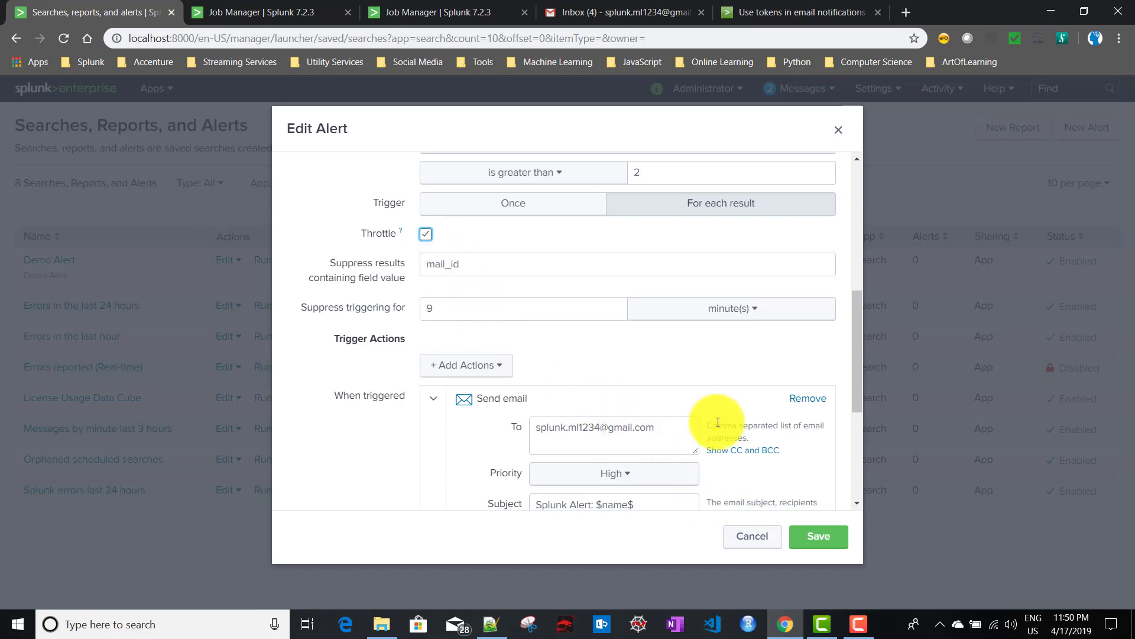
{"action": "scroll", "coordinate": [701, 391], "scroll_direction": "down", "scroll_amount": 3}
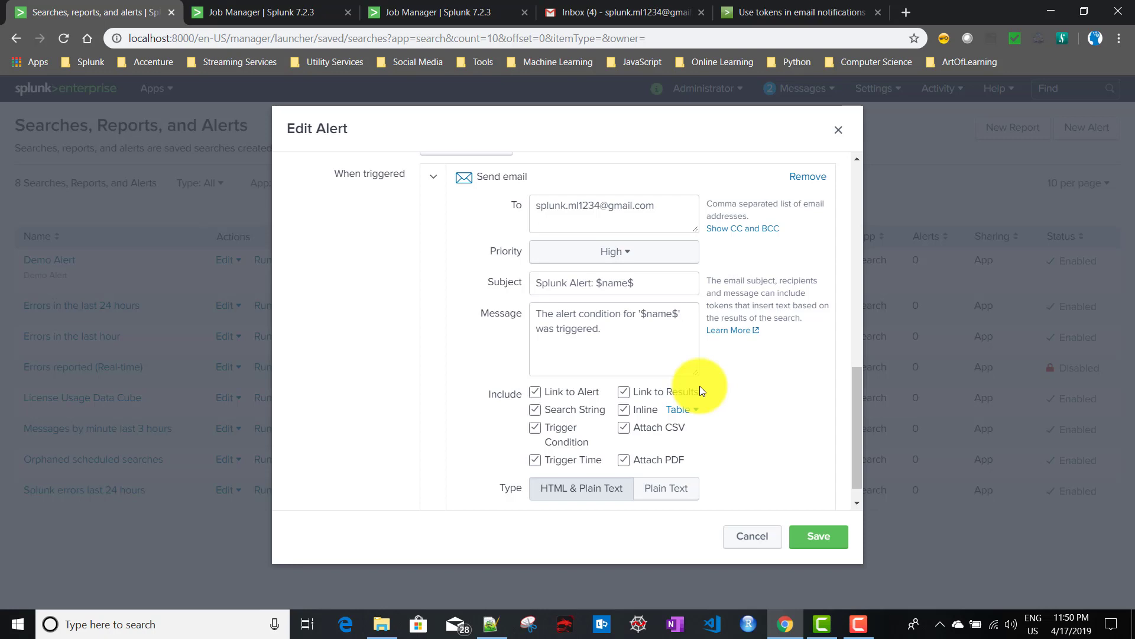
{"action": "scroll", "coordinate": [754, 458], "scroll_direction": "down", "scroll_amount": 1}
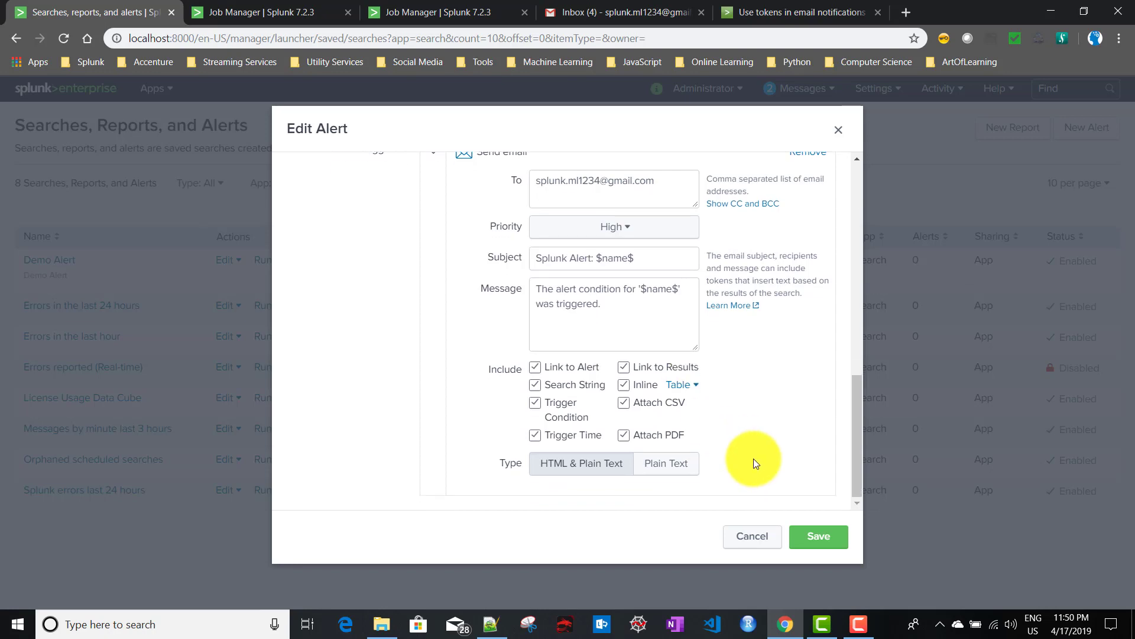
{"action": "scroll", "coordinate": [753, 459], "scroll_direction": "up", "scroll_amount": 1}
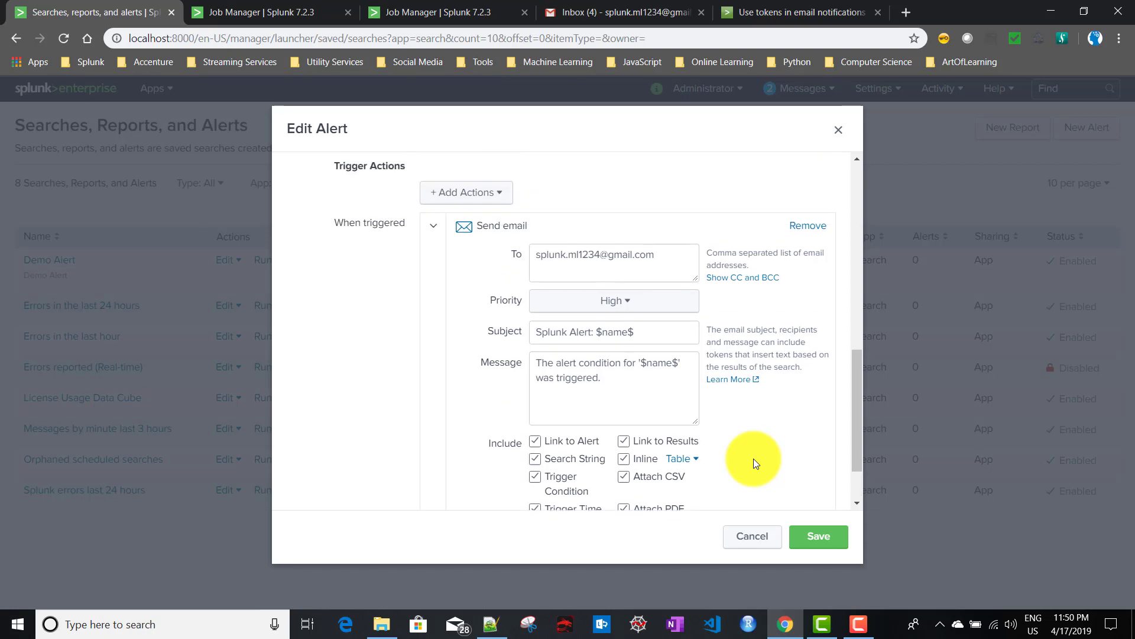
{"action": "scroll", "coordinate": [754, 459], "scroll_direction": "down", "scroll_amount": 1}
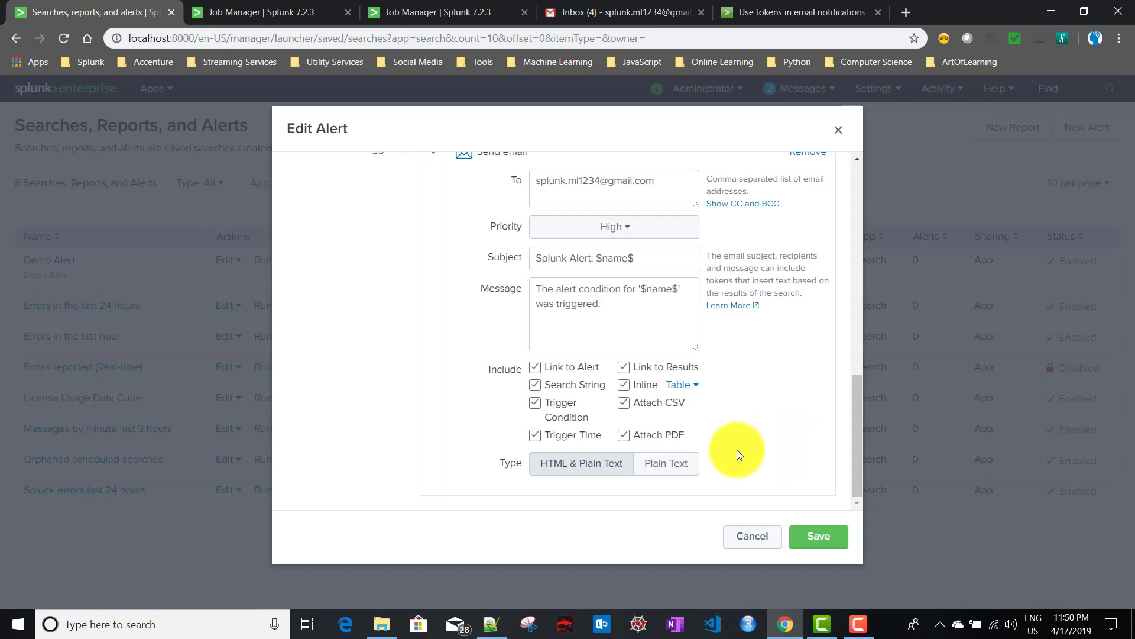
{"action": "scroll", "coordinate": [737, 452], "scroll_direction": "up", "scroll_amount": 3}
{"action": "scroll", "coordinate": [483, 361], "scroll_direction": "down", "scroll_amount": 3}
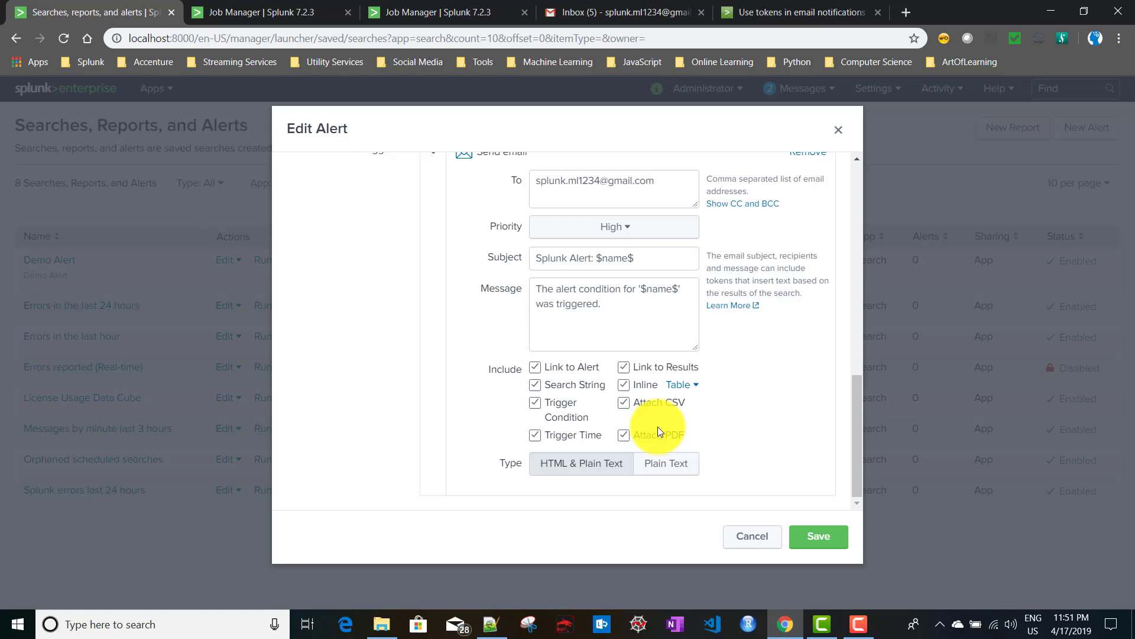
Cancel the alert editor and go to the Email settings under Server settings.
{"action": "left_click", "coordinate": [744, 541]}
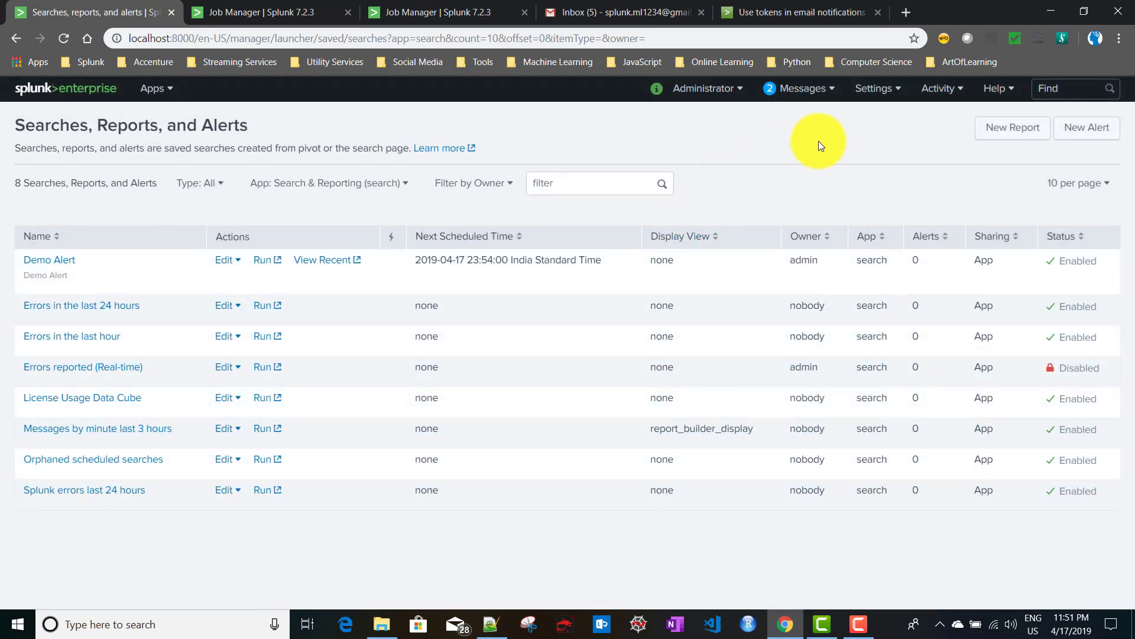
{"action": "left_click", "coordinate": [875, 92]}
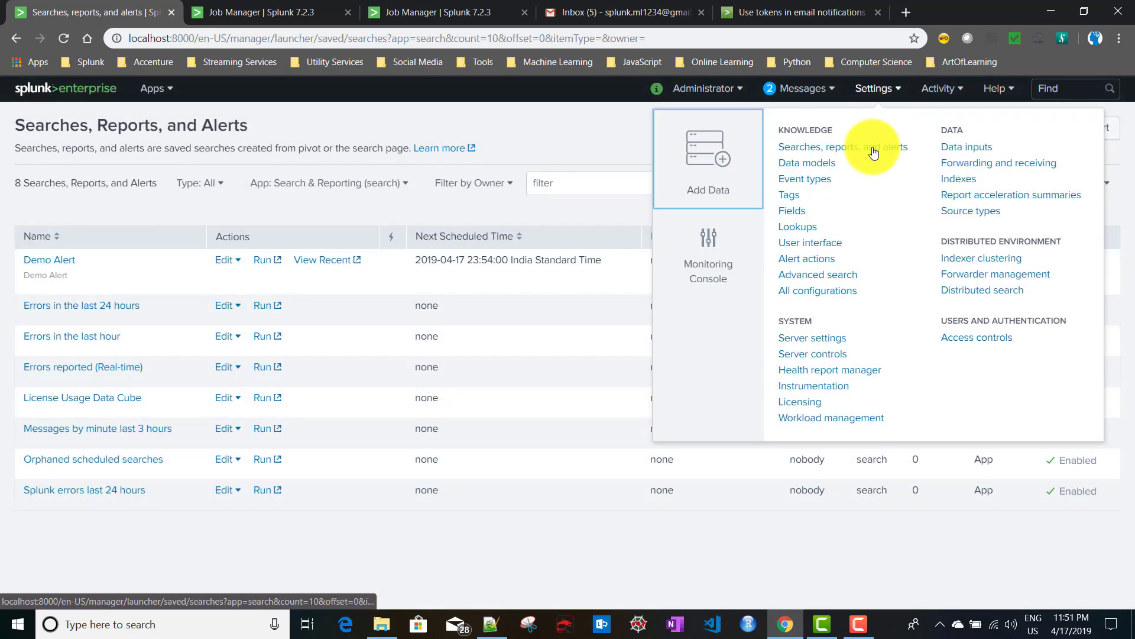
{"action": "left_click", "coordinate": [826, 344]}
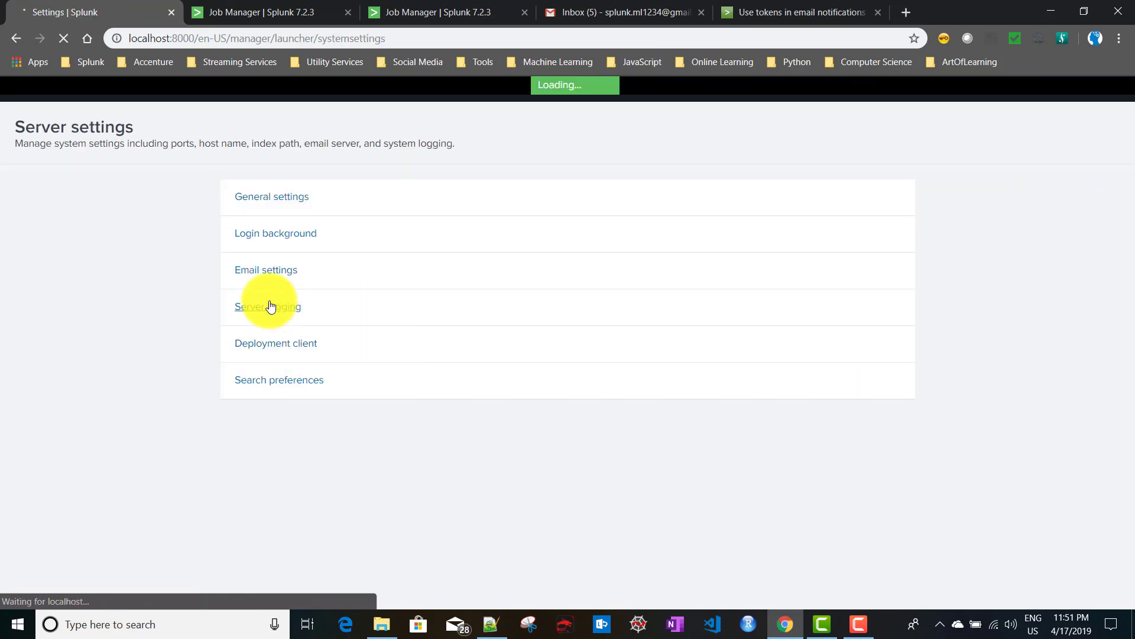
{"action": "left_click", "coordinate": [278, 271]}
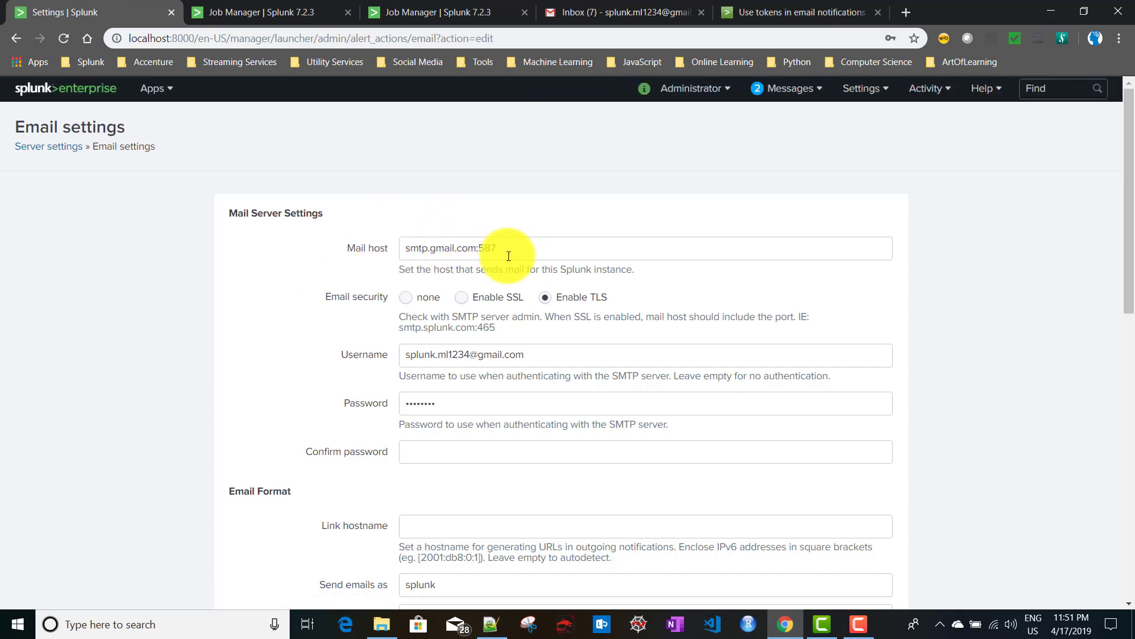
Verify the mail host is smtp.gmail.com:587, then return to the Splunk home page.
{"action": "triple_click", "coordinate": [479, 255]}
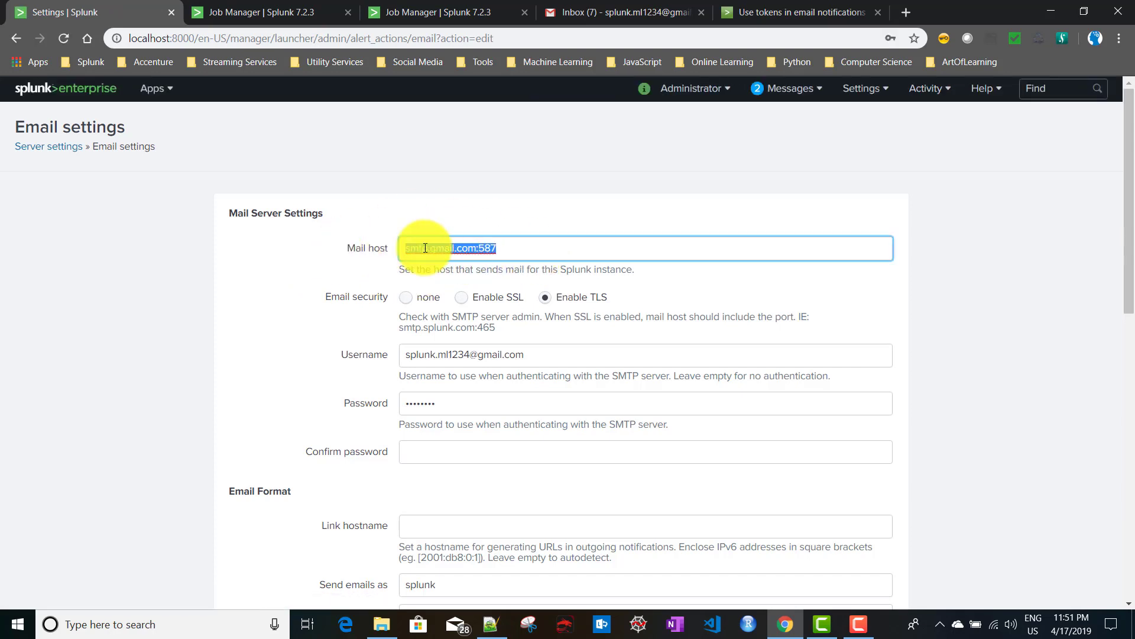
{"action": "left_click", "coordinate": [510, 248]}
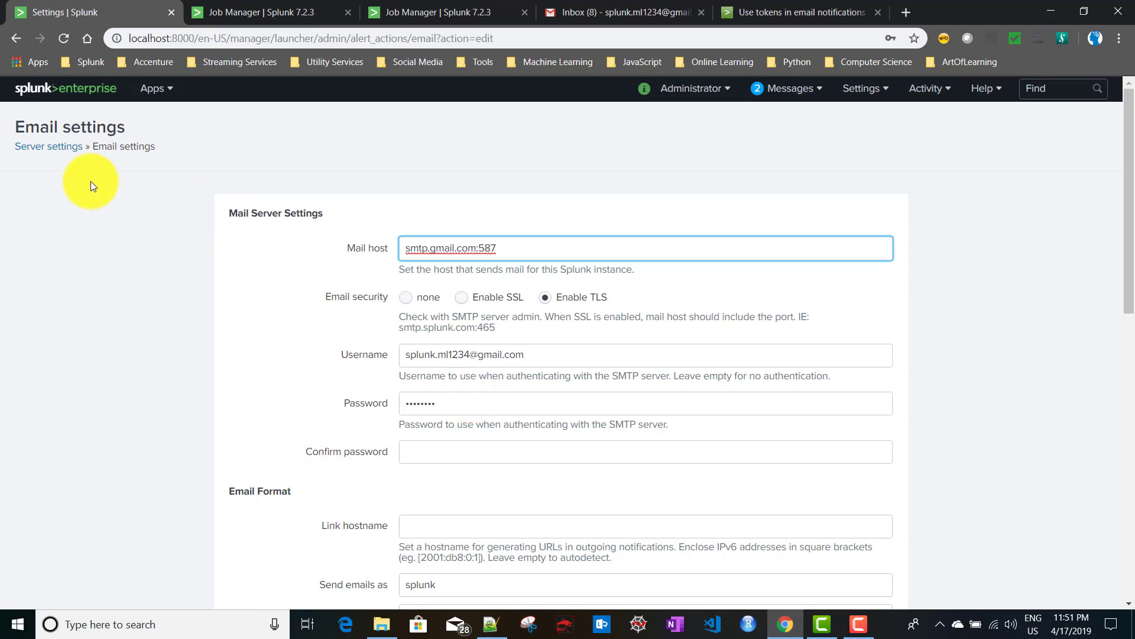
{"action": "left_click", "coordinate": [50, 88]}
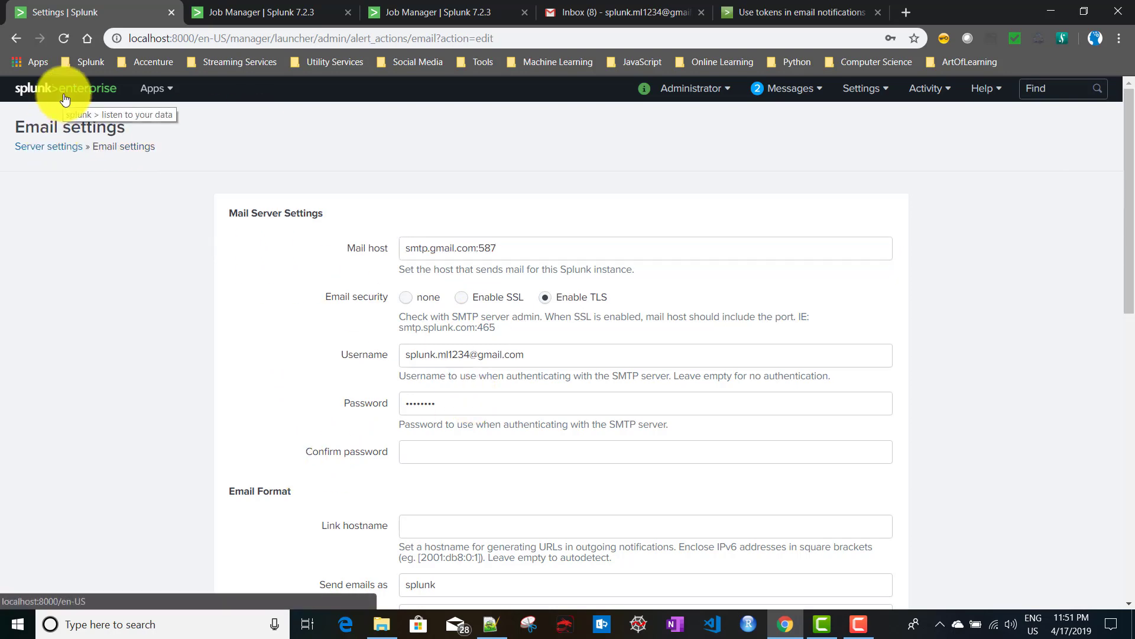